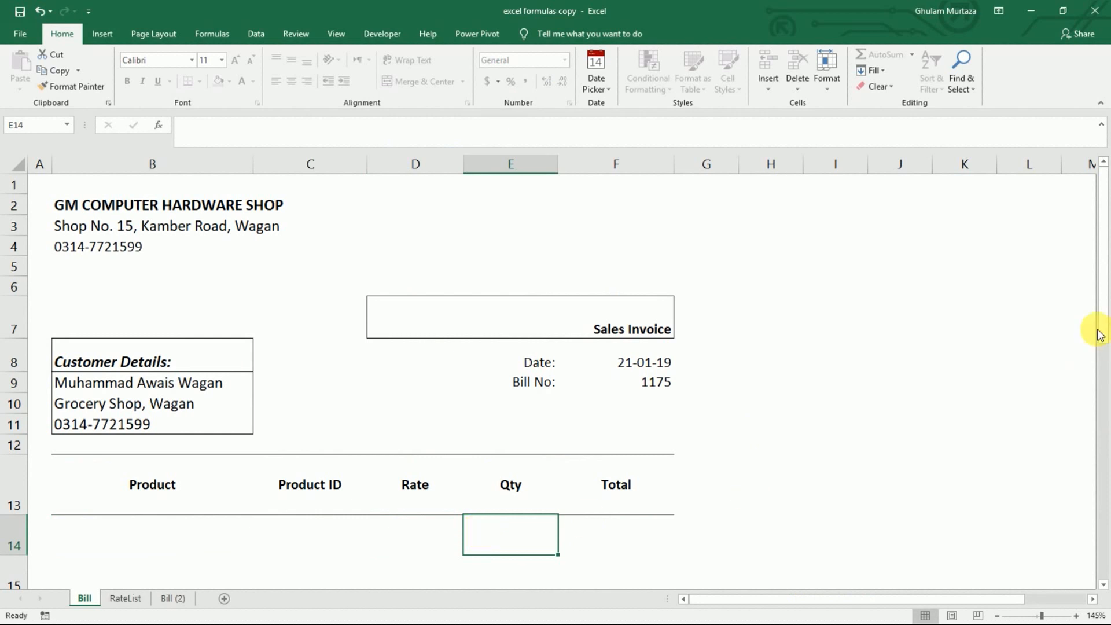
Step: Add System Unit as the product in row 14 of the bill with a quantity of 1
drag(1103, 339, 1104, 473)
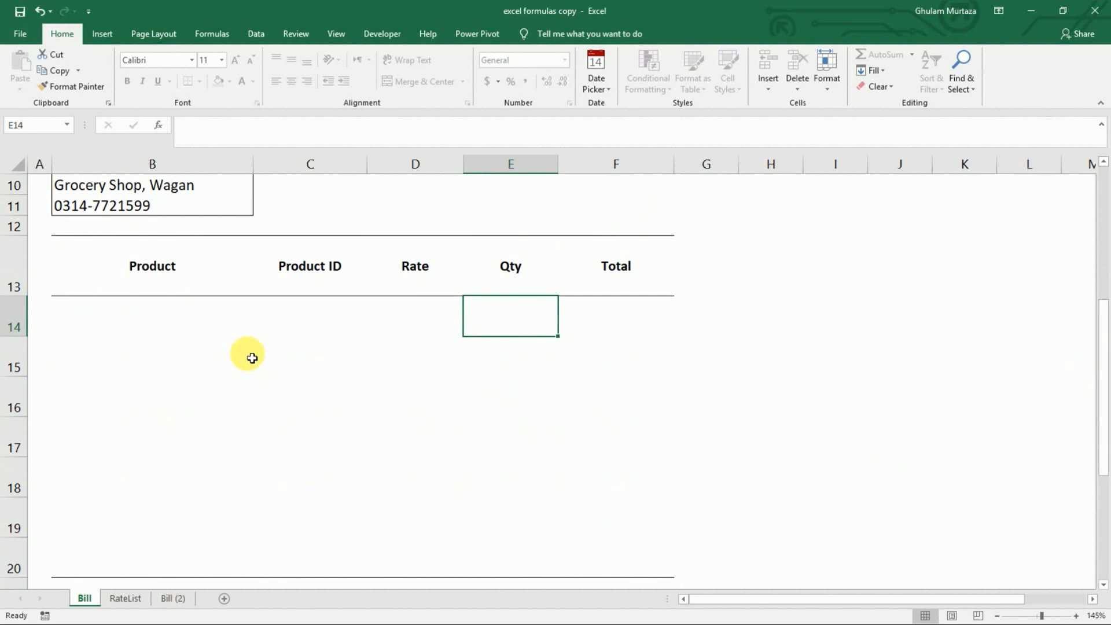
click(123, 302)
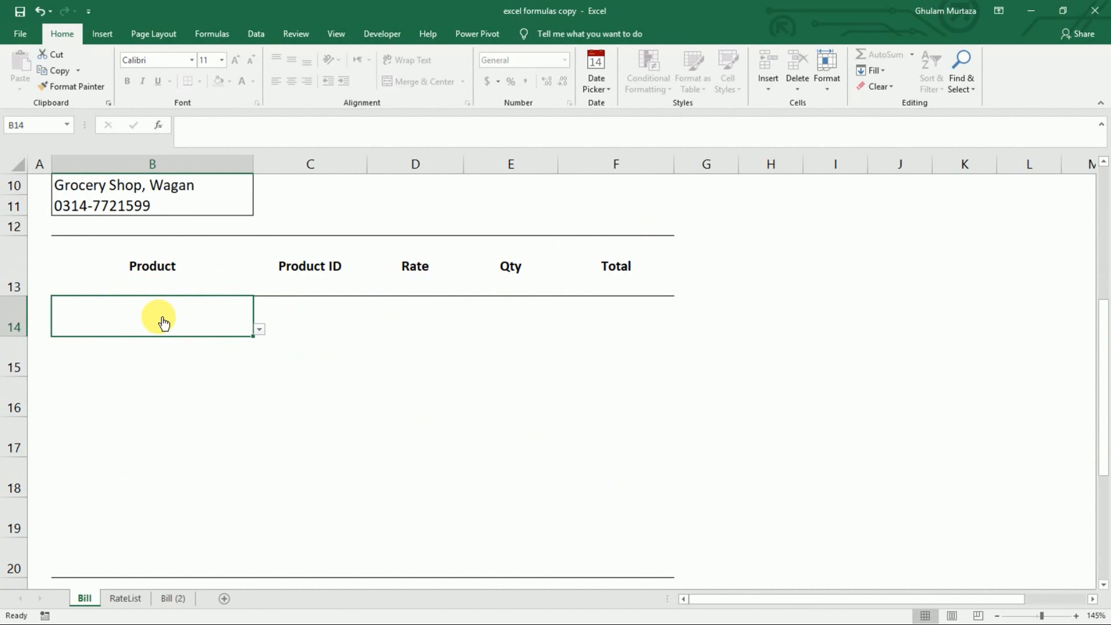
key(alt+Down)
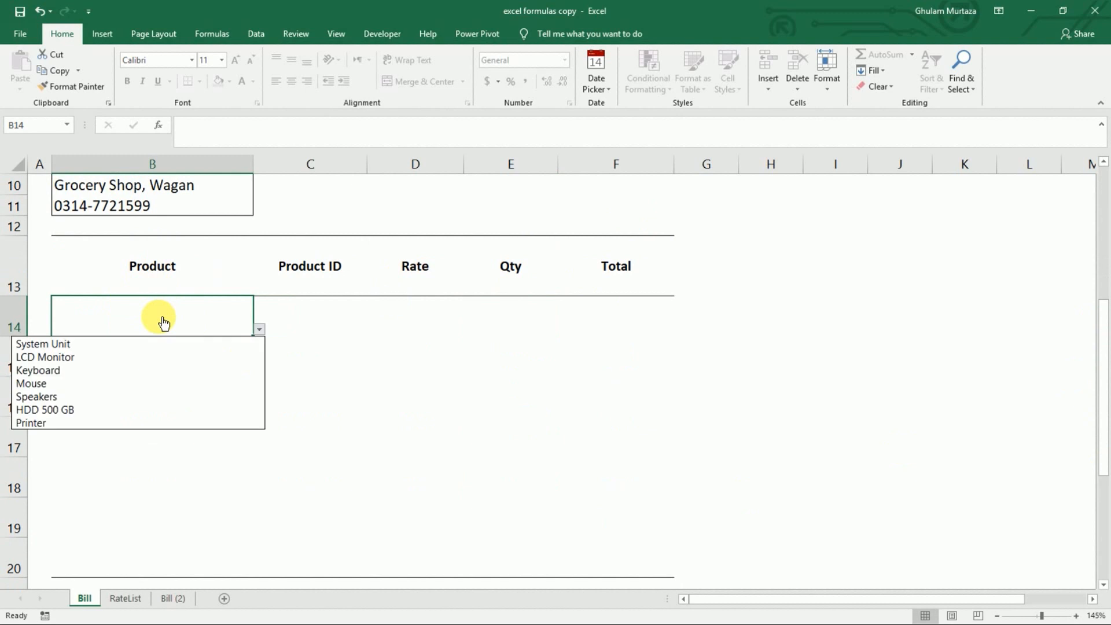
click(133, 345)
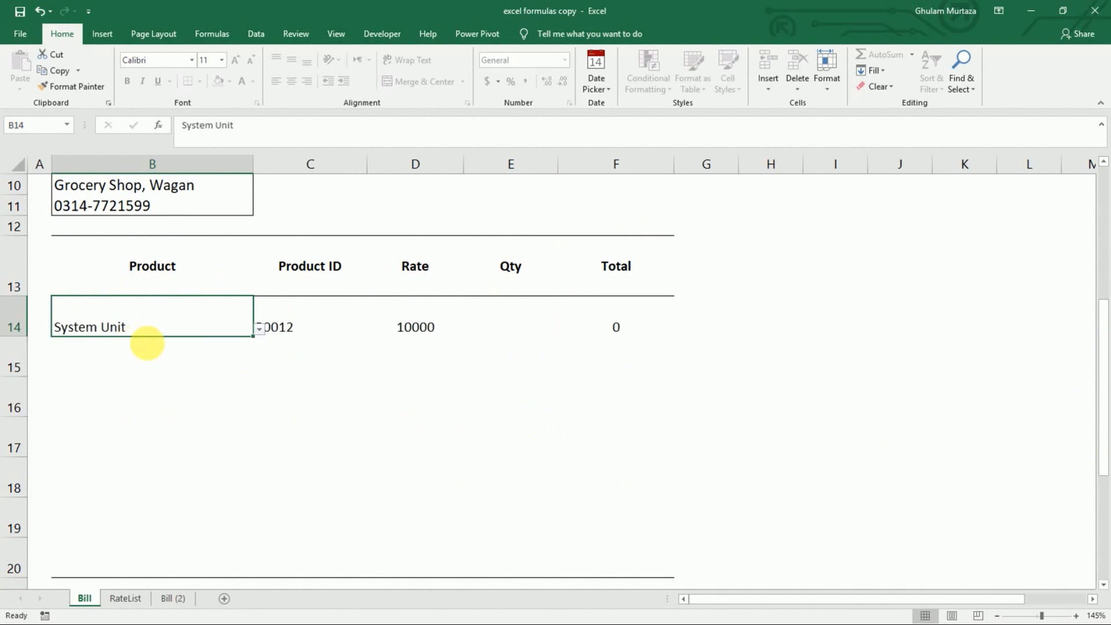
click(526, 325)
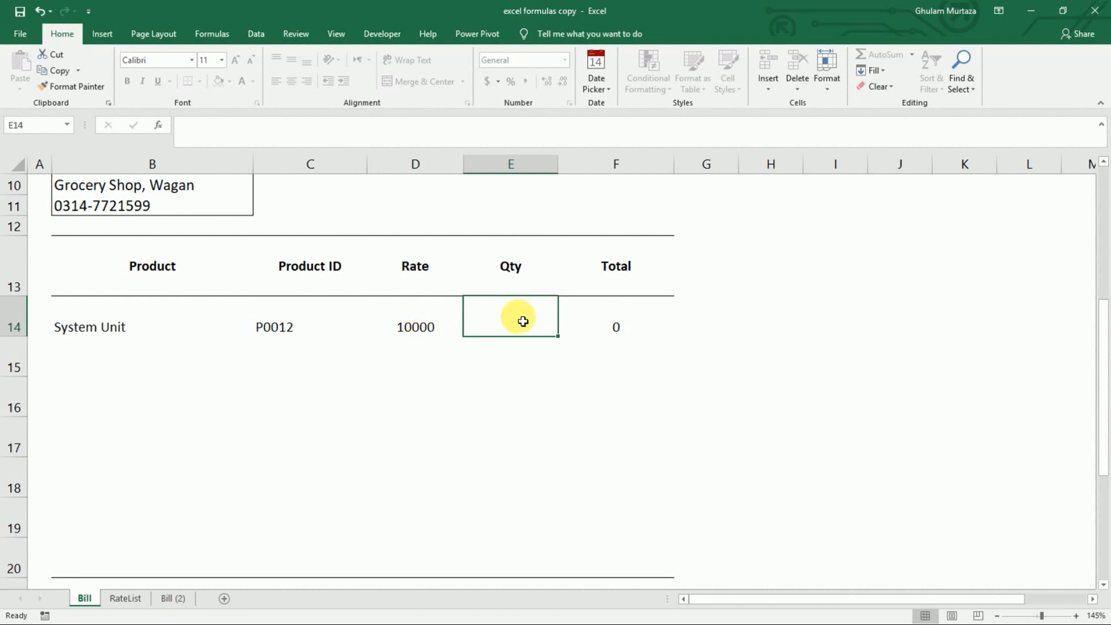
text(1)
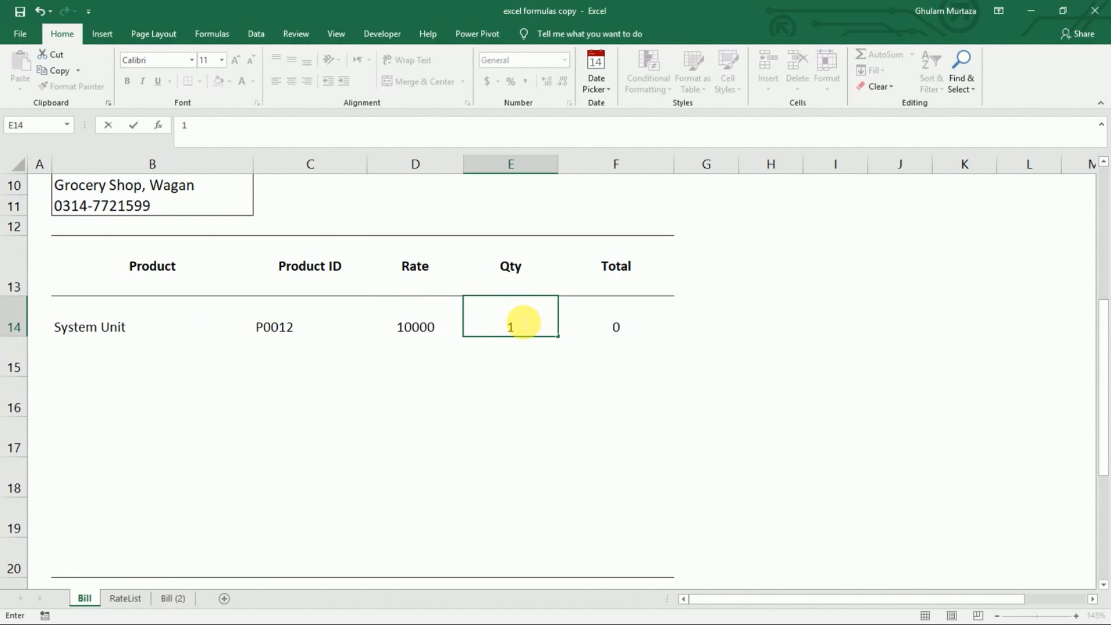
key(Return)
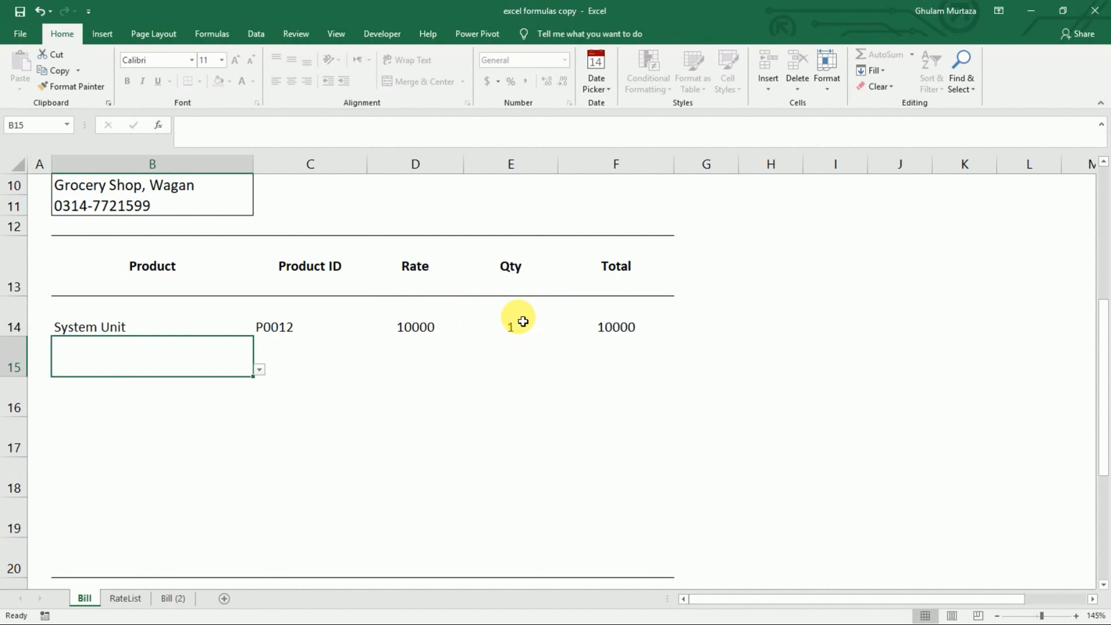
Step: Change the System Unit's quantity in row 14 to 2
click(516, 328)
text(2)
key(Return)
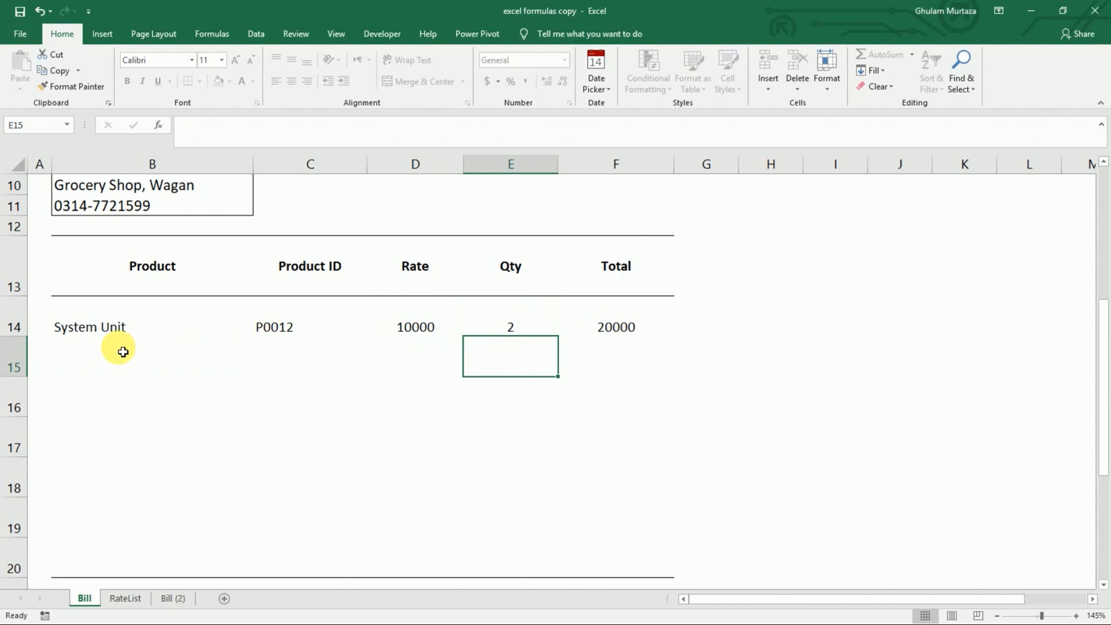
Step: Add LCD Monitor as the product in row 15 with a quantity of 1
click(105, 353)
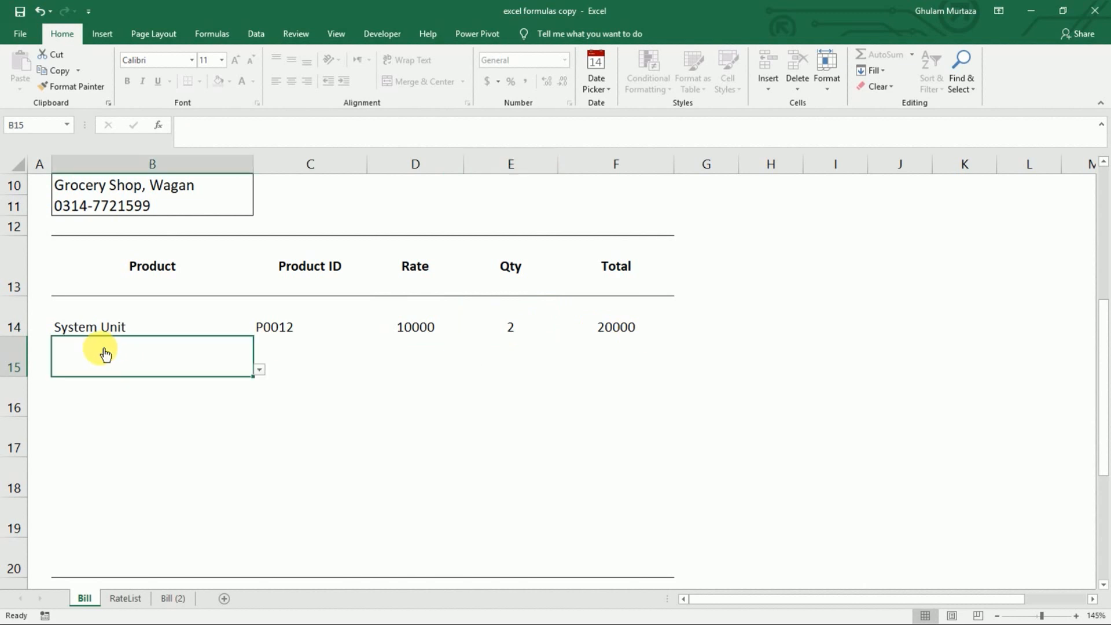
key(alt+Down)
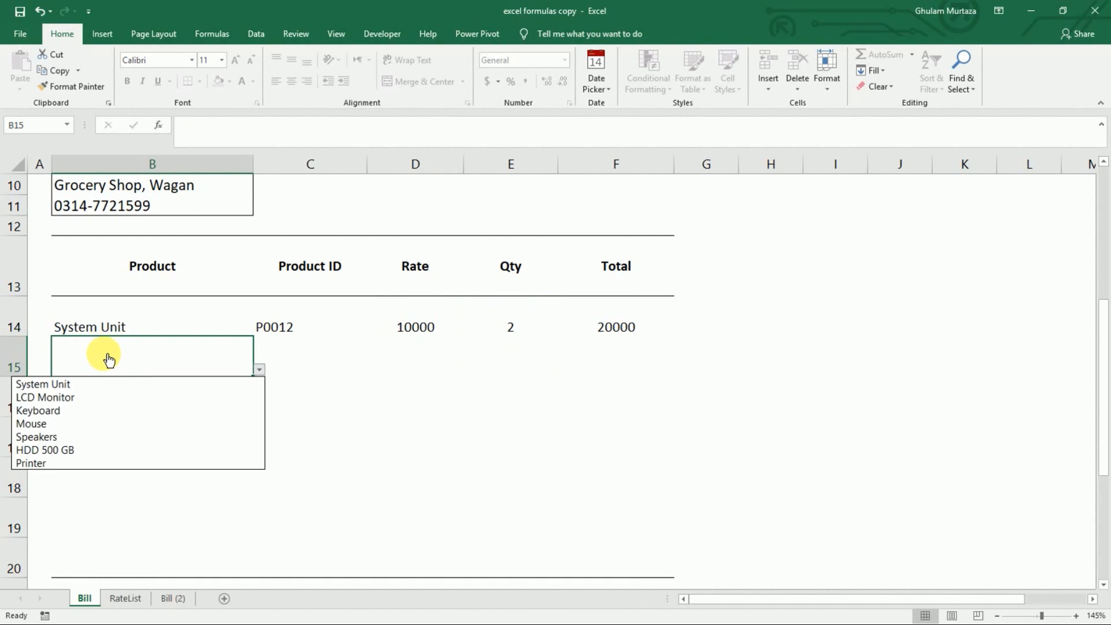
click(91, 399)
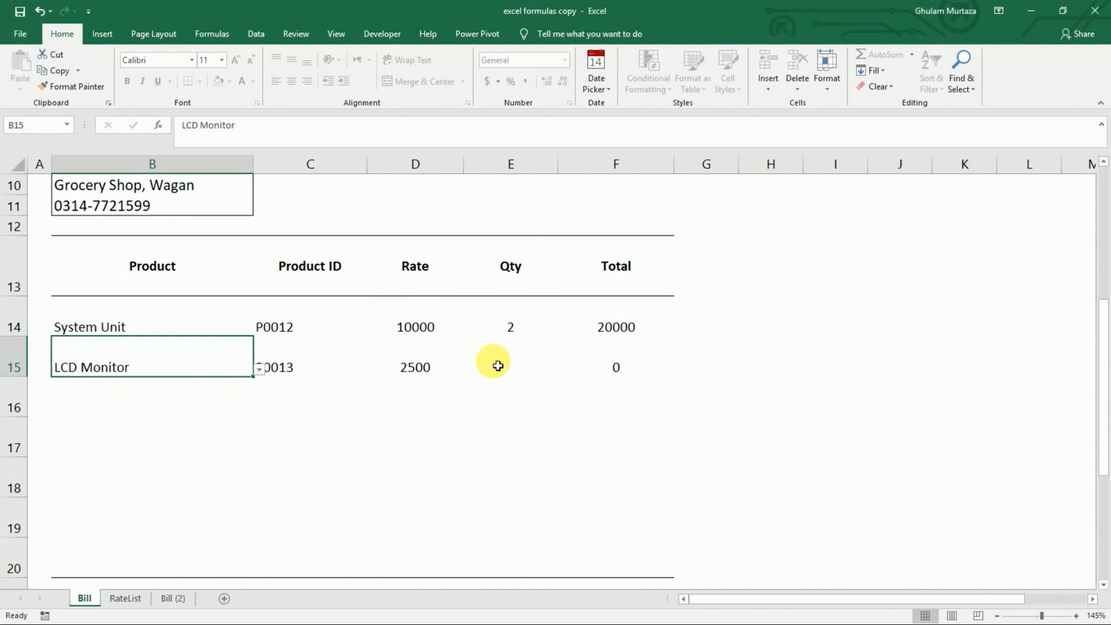
click(518, 368)
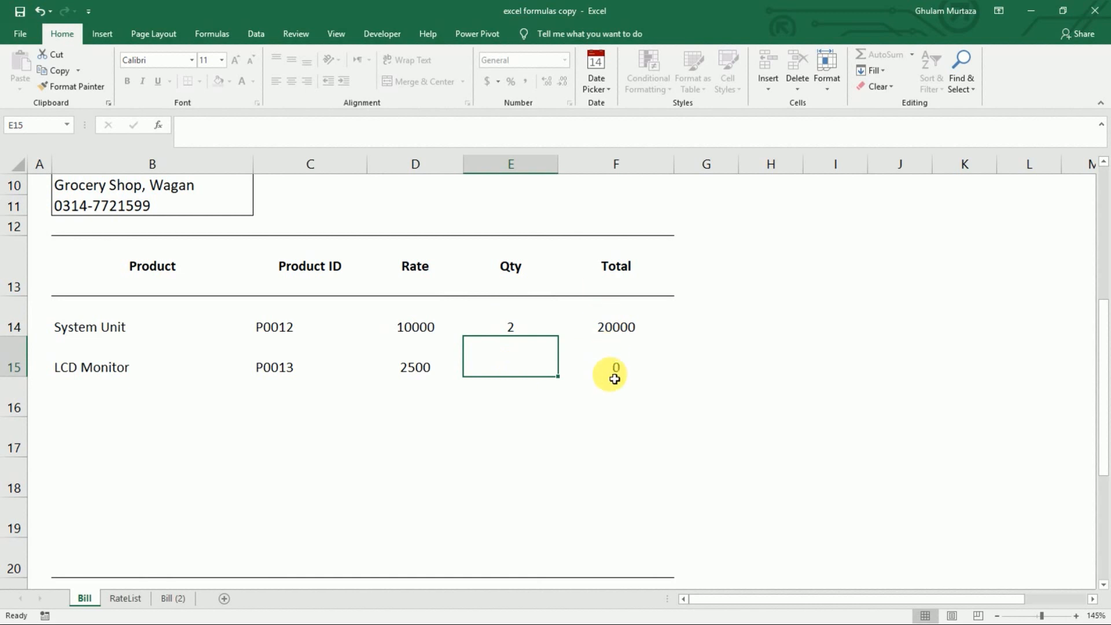
text(1)
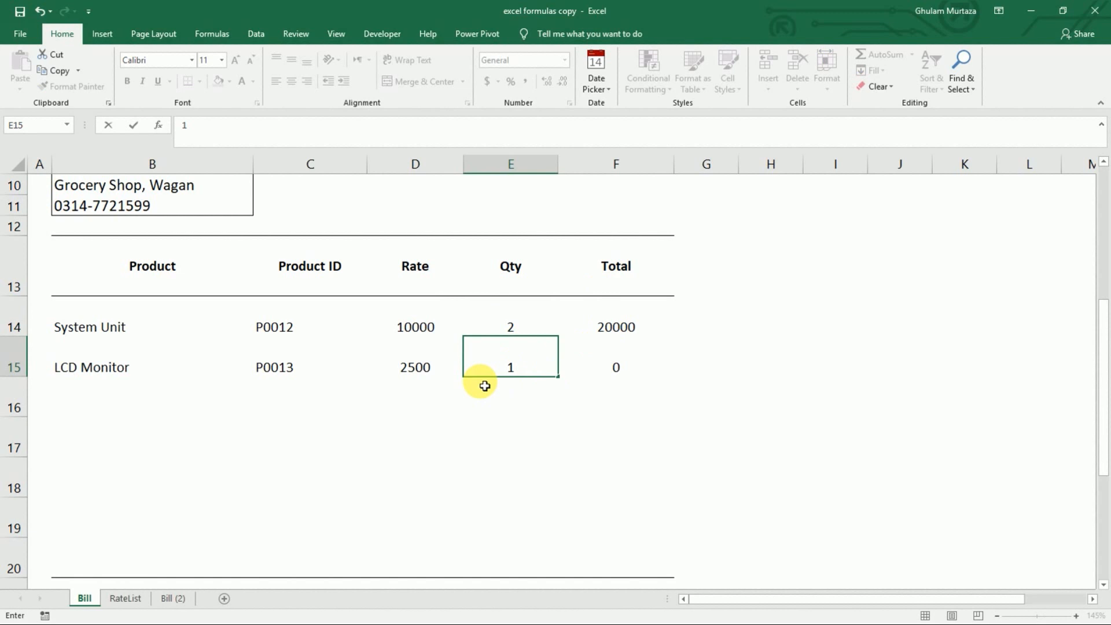
click(285, 335)
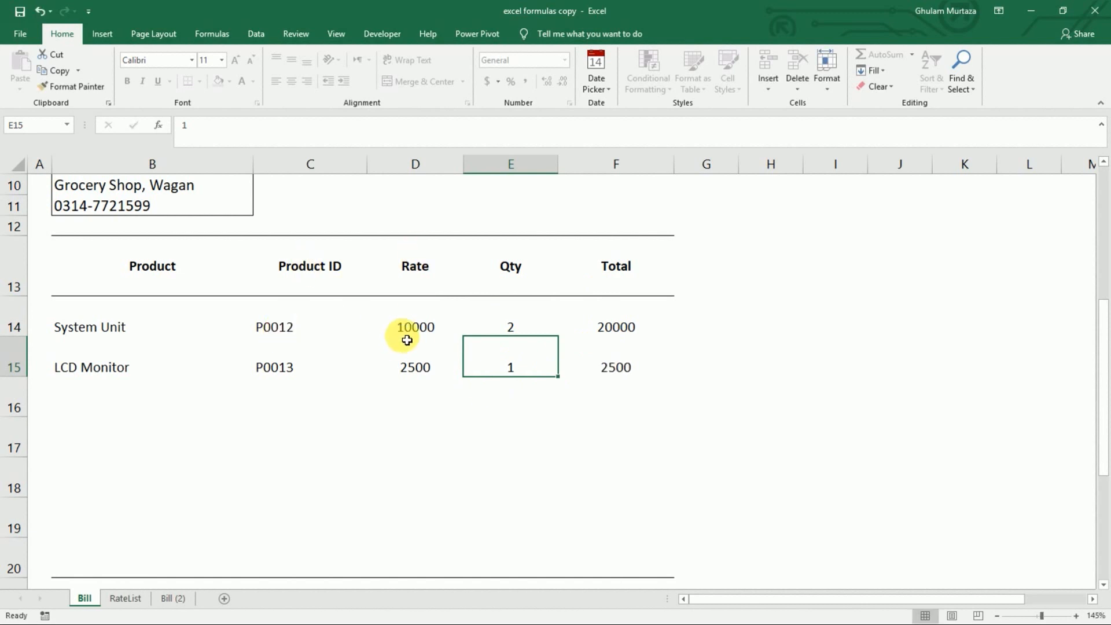
Step: View the product options available for the System Unit row without changing the selection
key(F2)
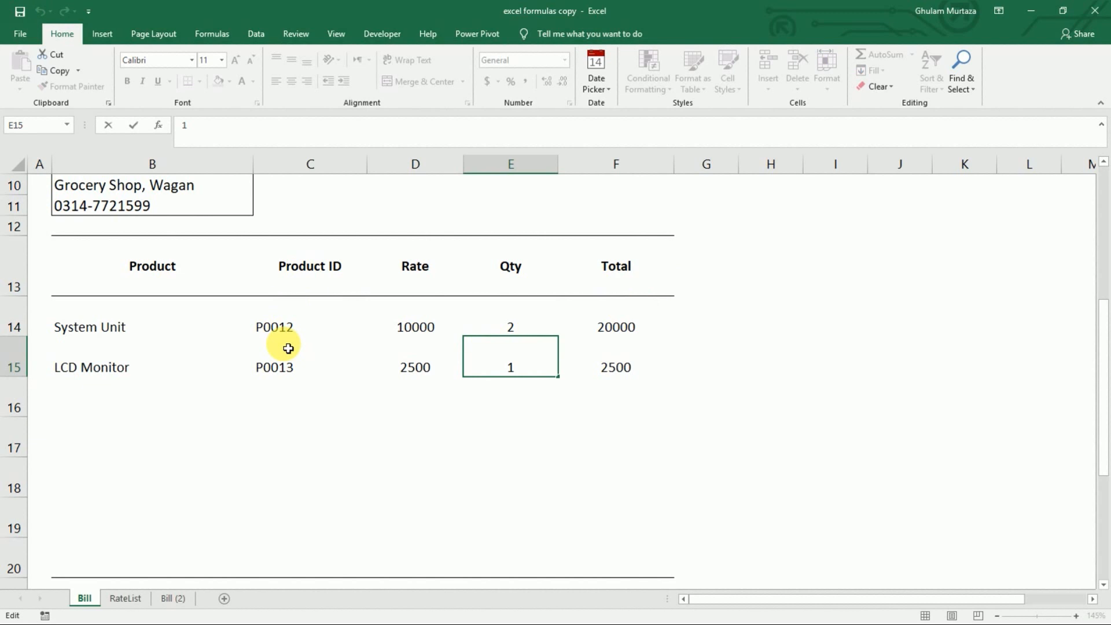
click(91, 327)
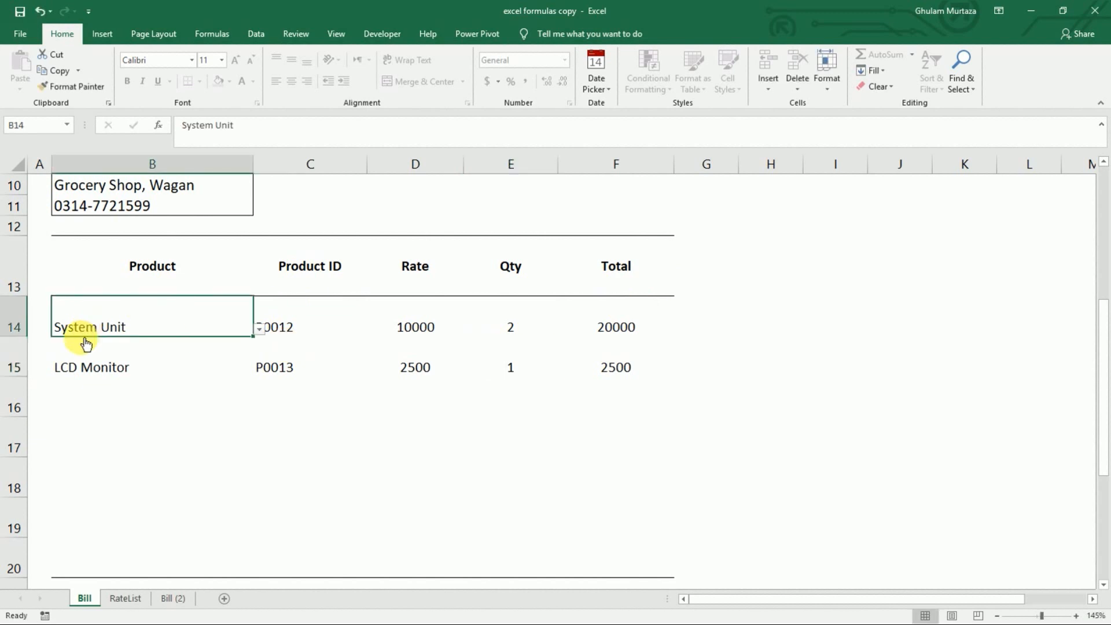
key(alt+Down)
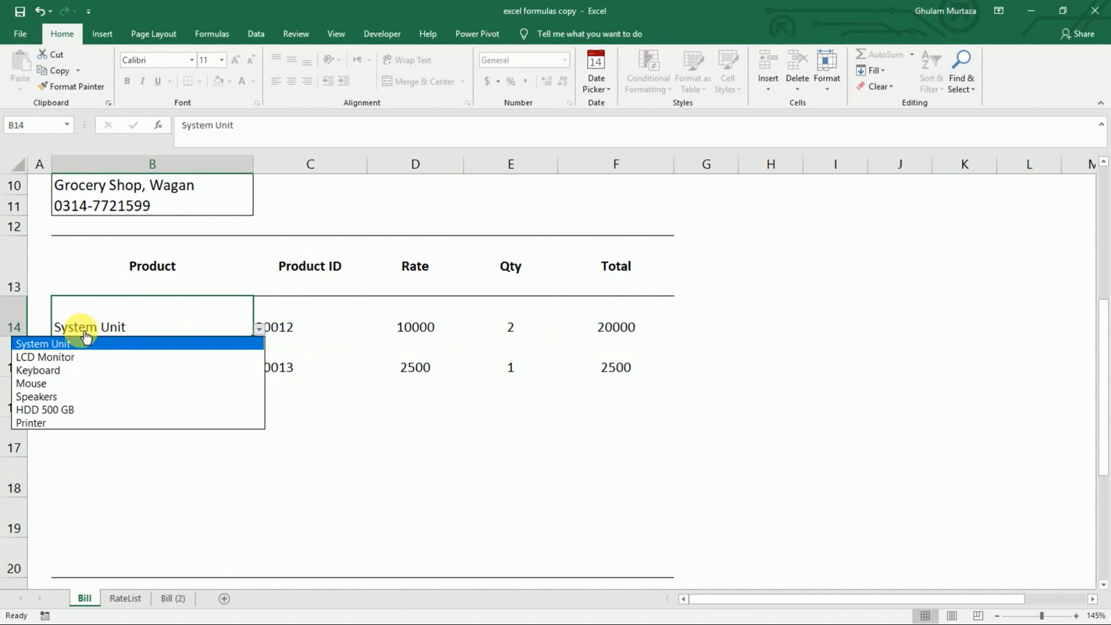
click(510, 314)
Step: Change the System Unit's quantity to 1 and back to 2
click(514, 325)
text(1)
key(Return)
click(507, 319)
text(2)
key(Return)
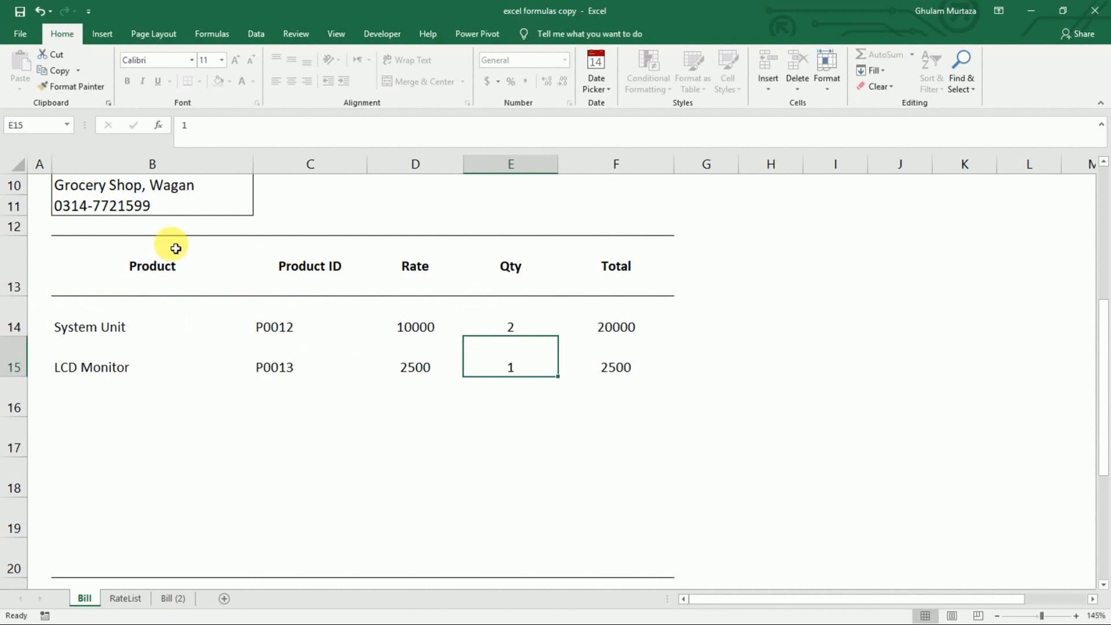
Step: Add Keyboard as the product in row 16 with a quantity of 2
click(96, 388)
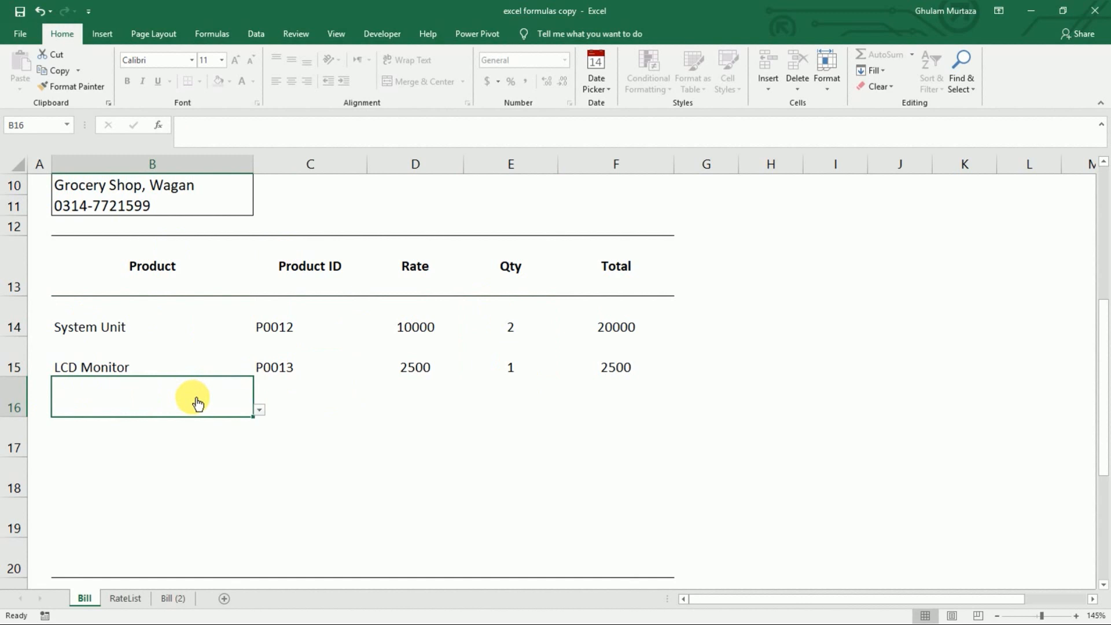
key(alt+Down)
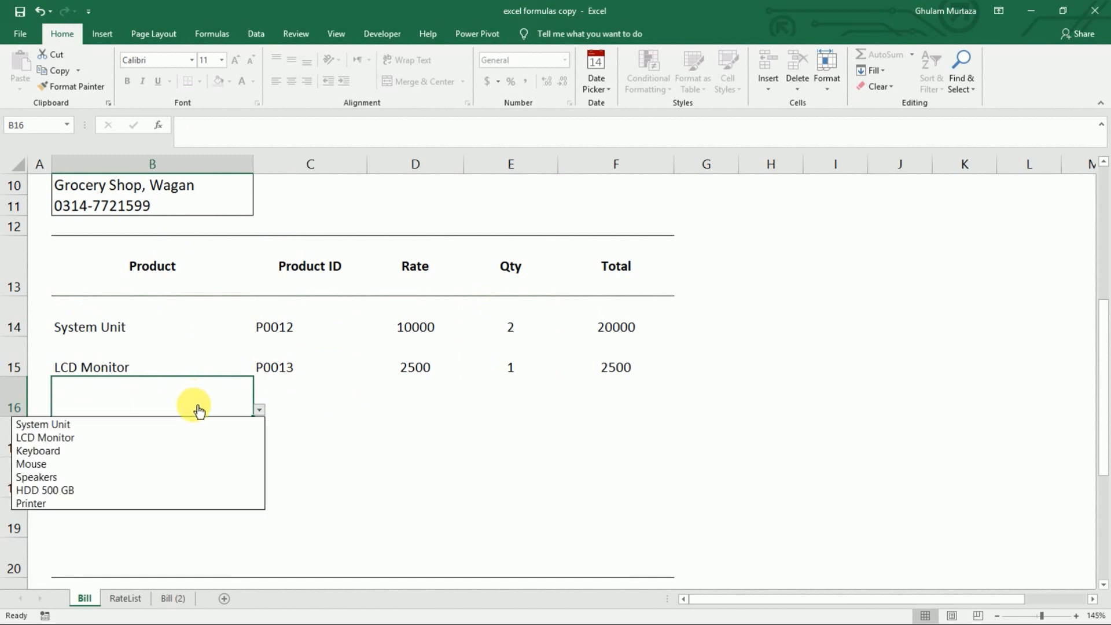
click(168, 452)
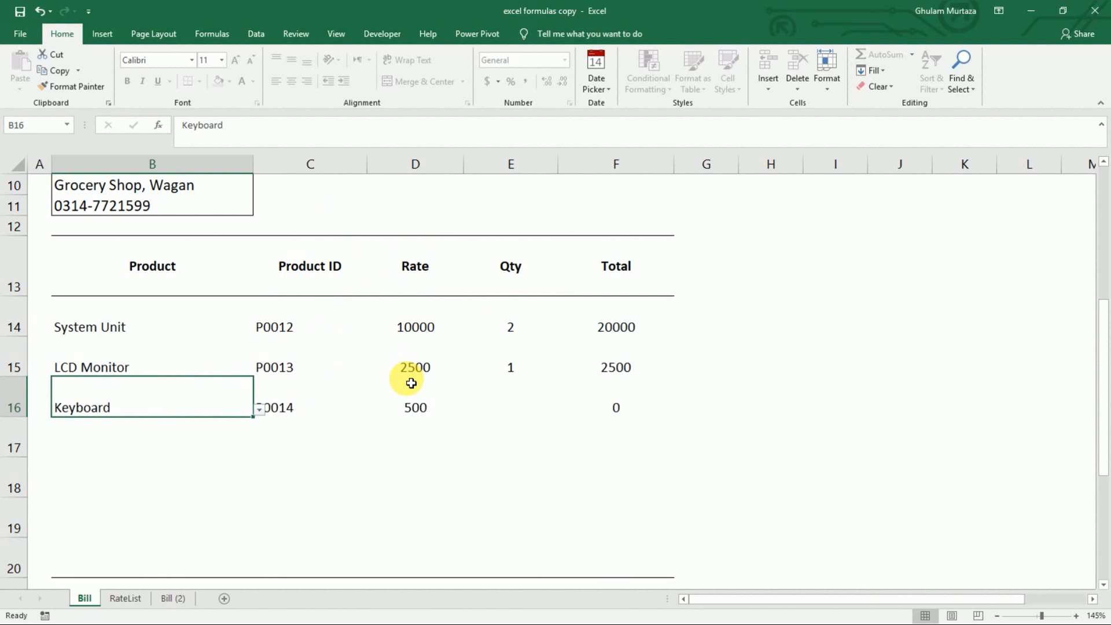
key(Right)
key(Right)
key(Right)
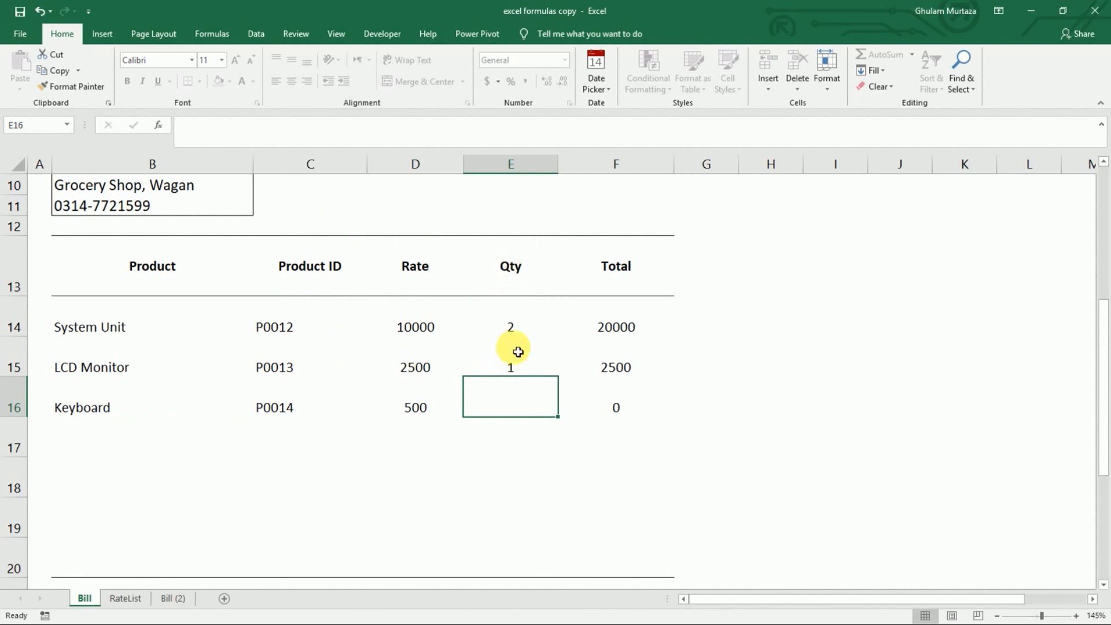
text(2)
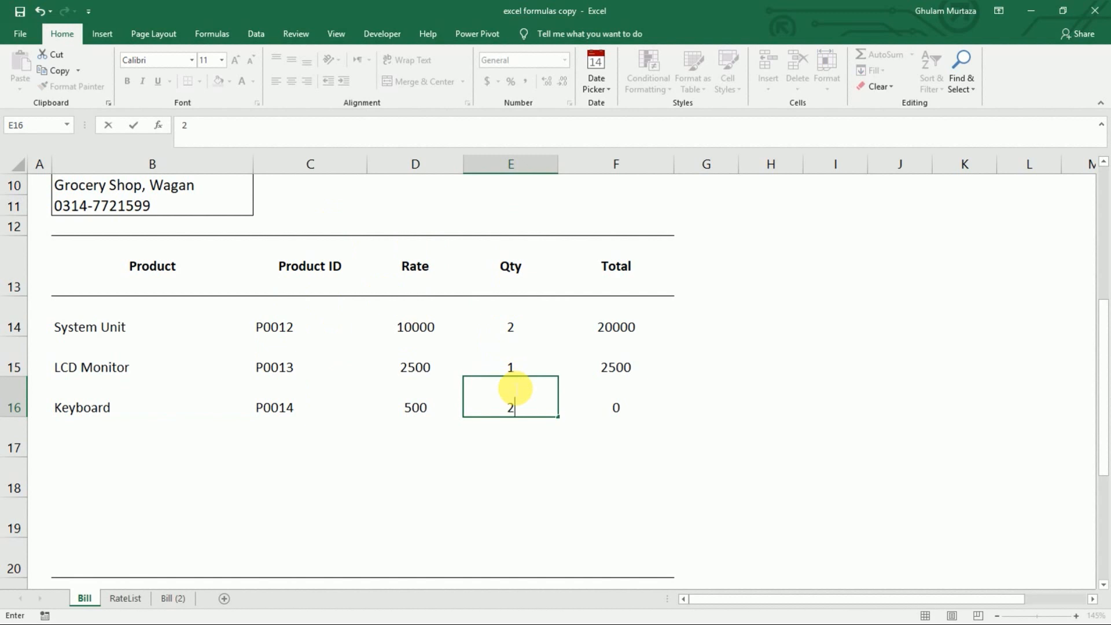
key(Return)
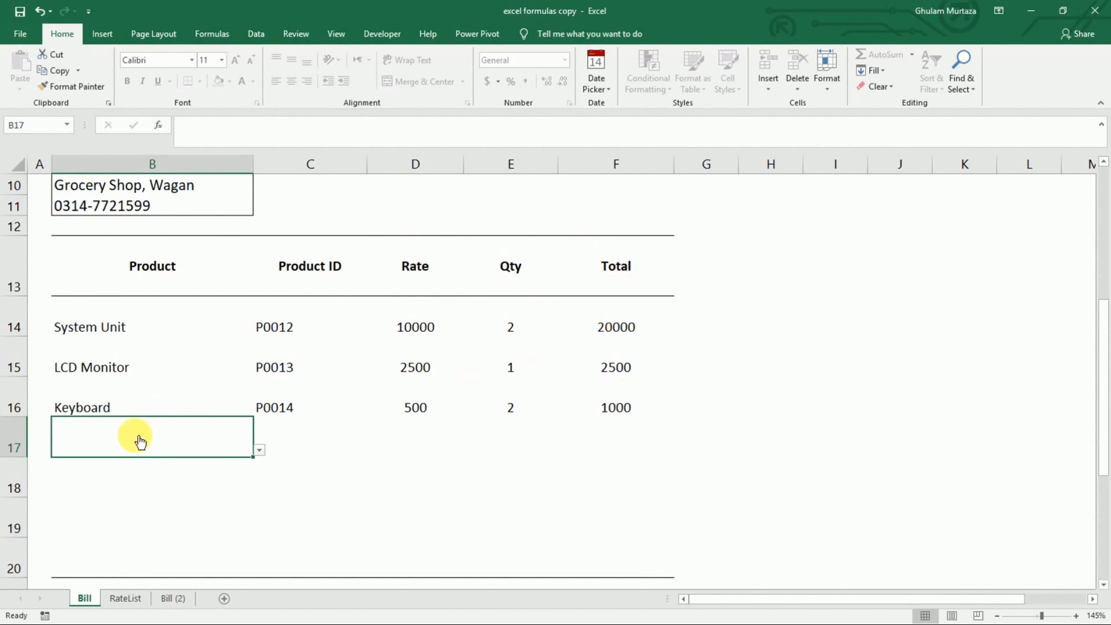
Step: Add Mouse as the product in row 17 with a quantity of 3
key(alt+Down)
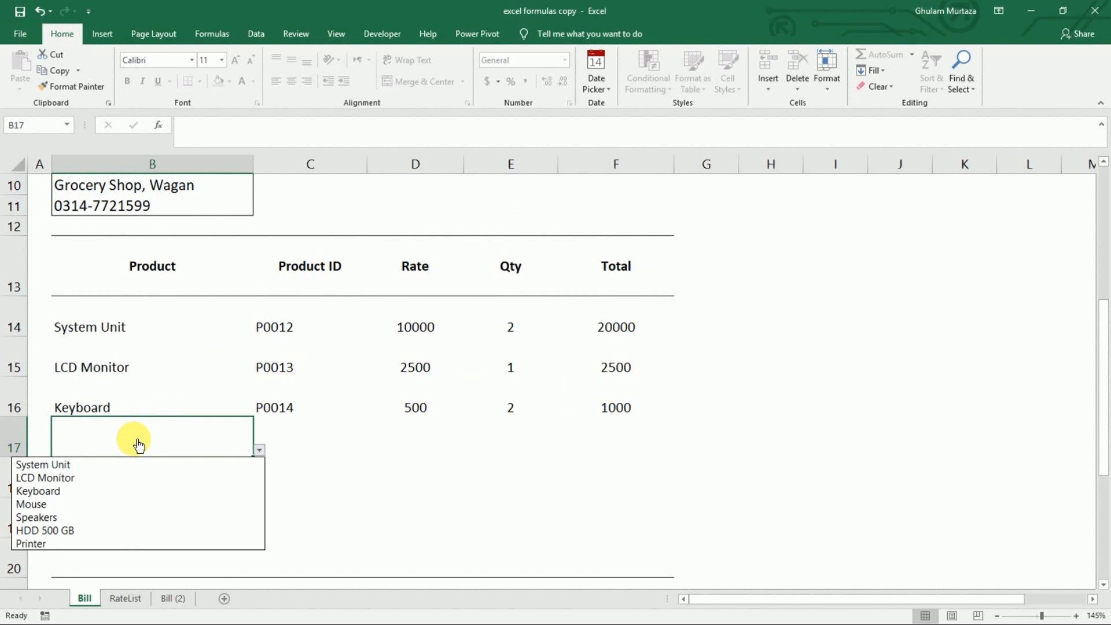
click(94, 509)
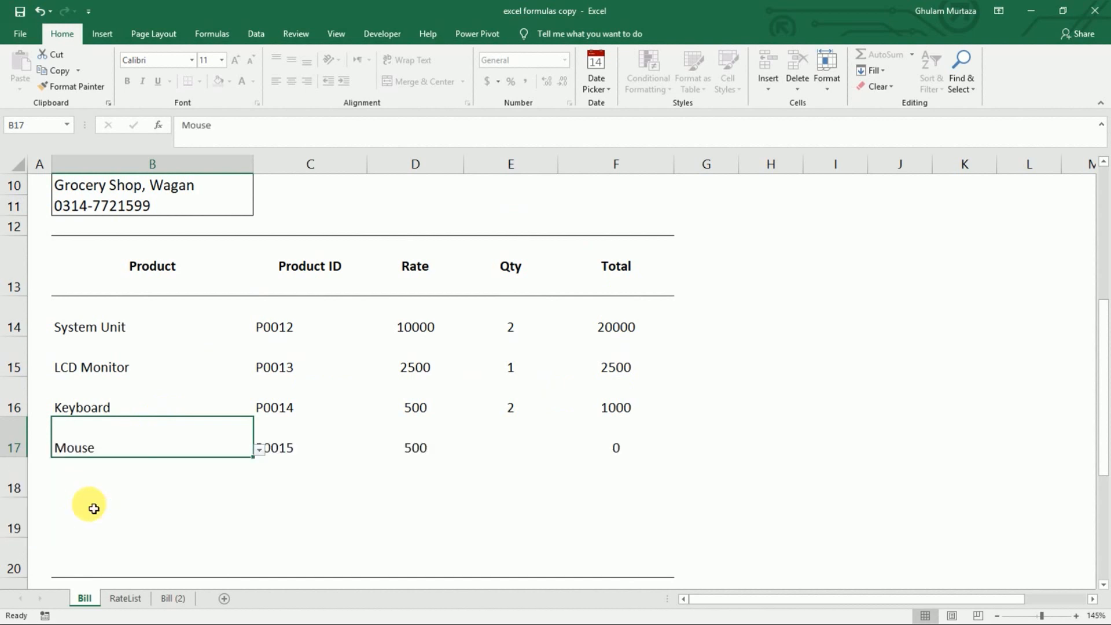
click(548, 439)
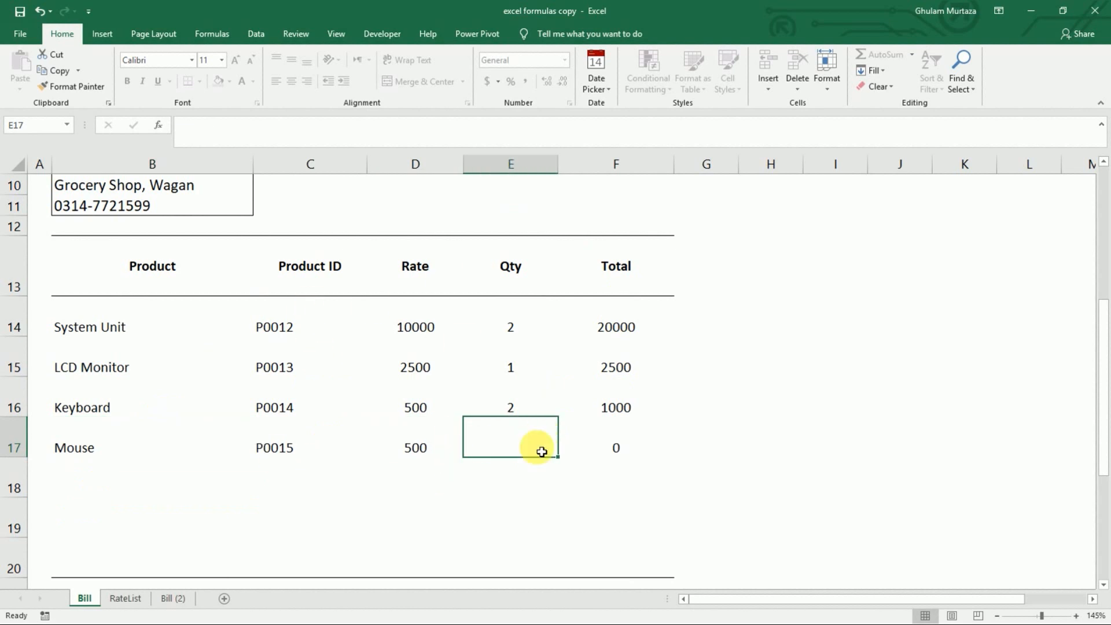
text(3)
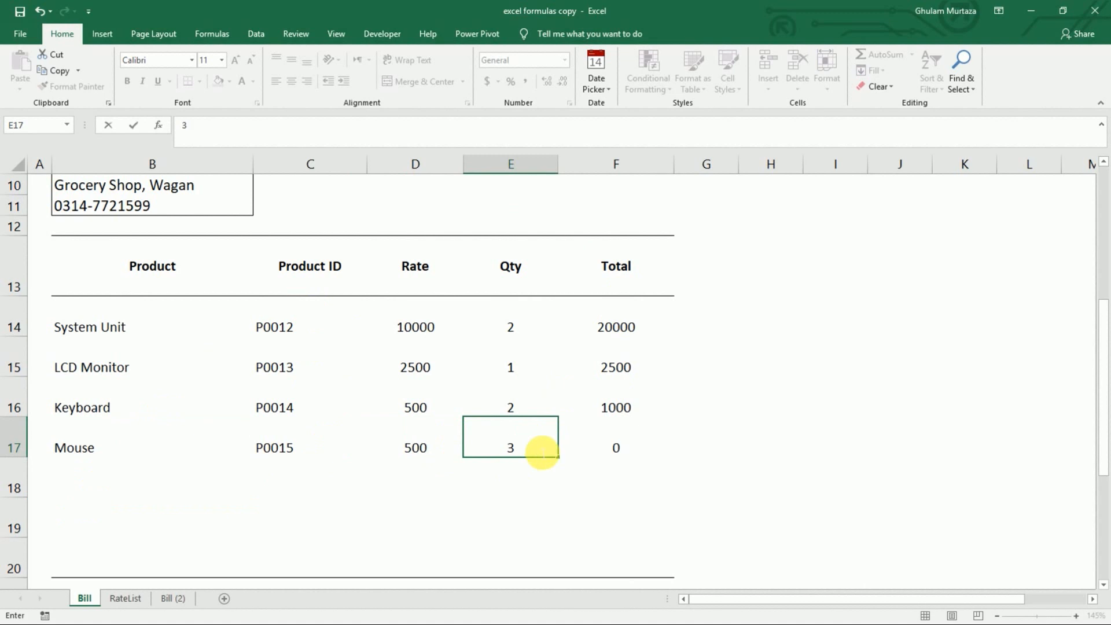
Step: Add Speakers as the product in row 18 with a quantity of 2
click(94, 483)
key(alt+Down)
click(80, 559)
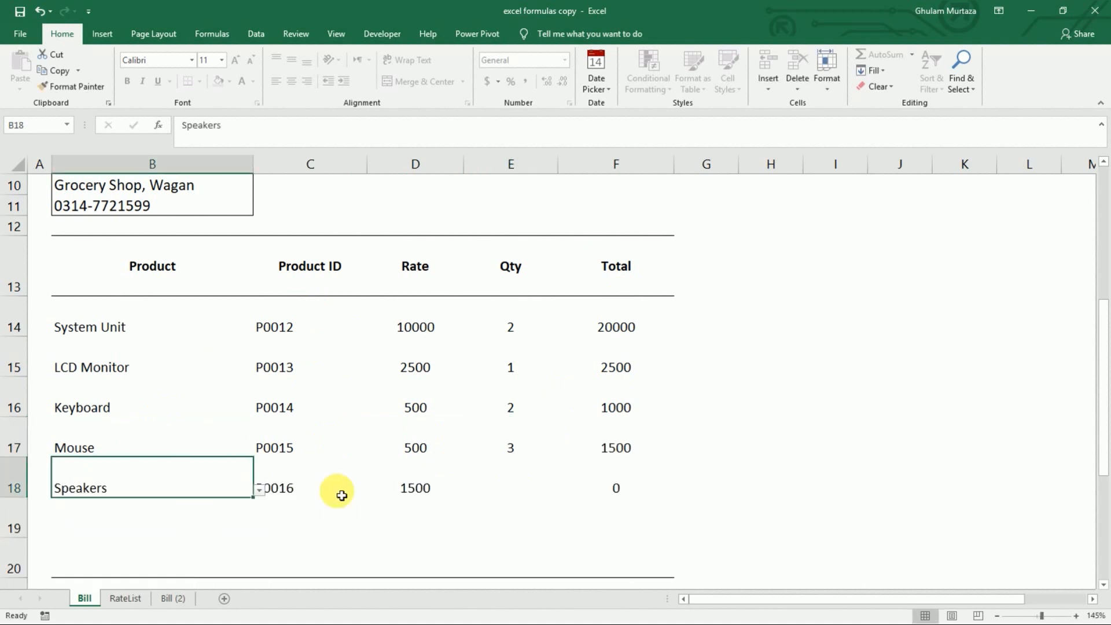
click(524, 481)
text(2)
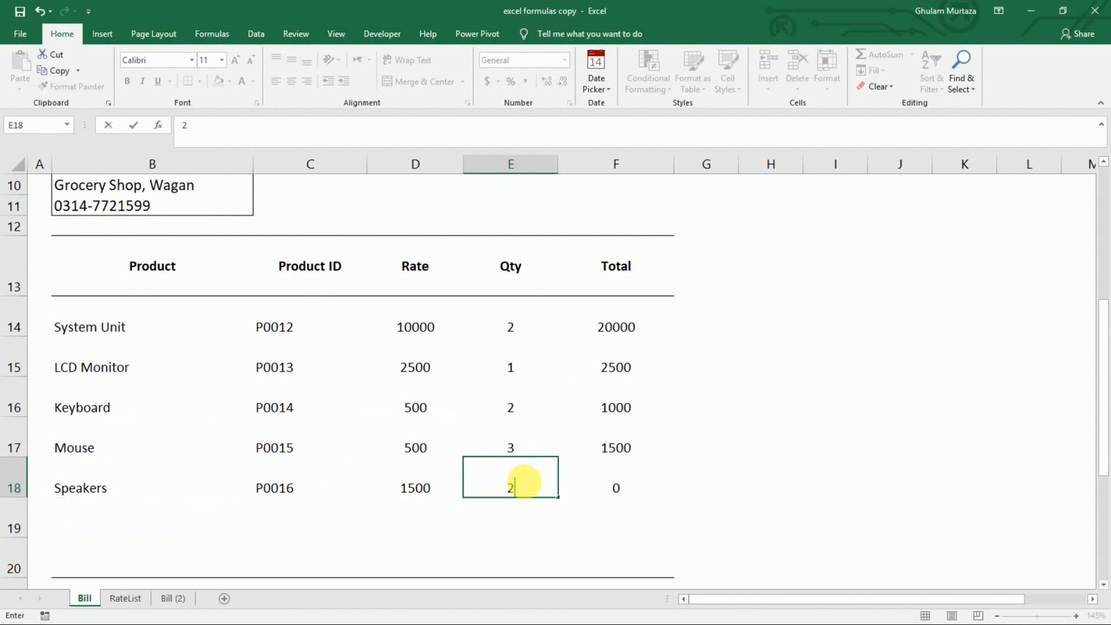
Step: Add HDD 500 GB as the product in row 19 with a quantity of 1
click(98, 517)
key(alt+Down)
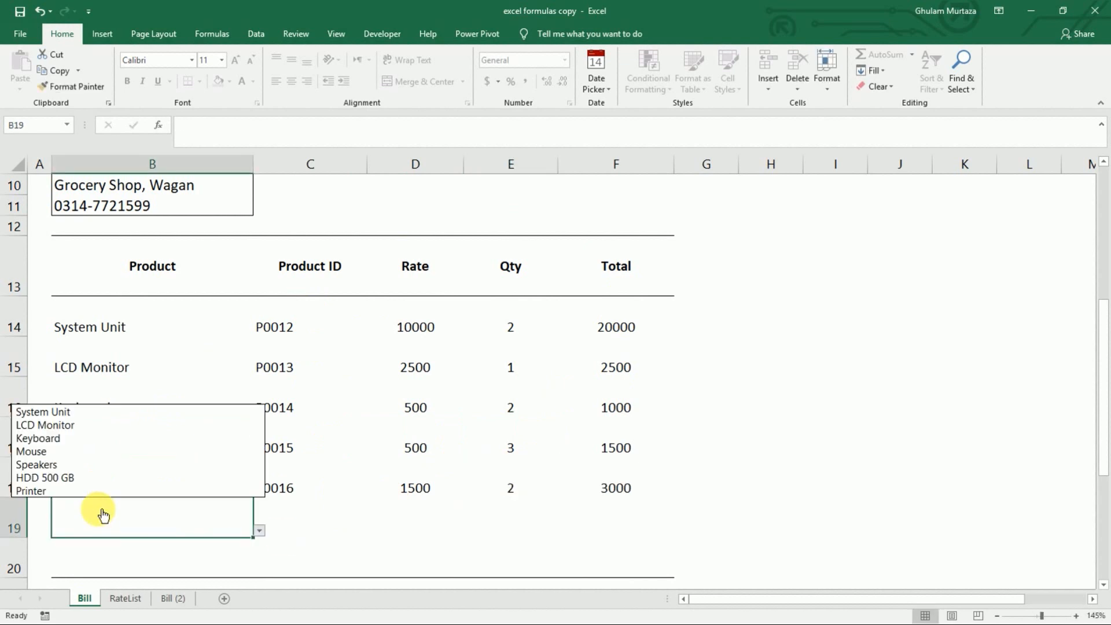
click(70, 477)
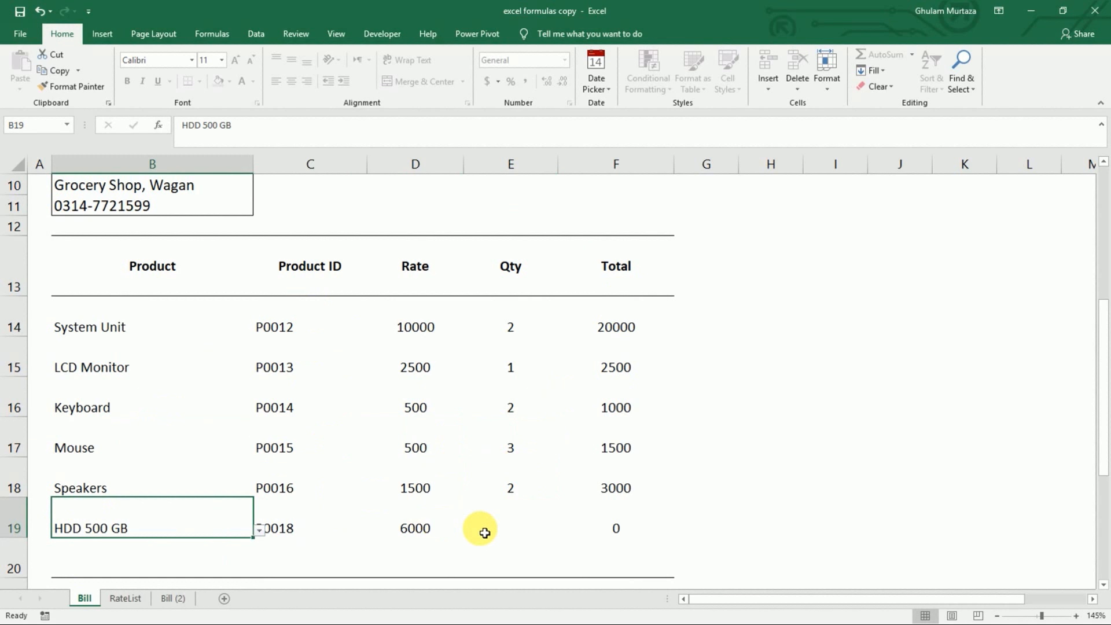
click(529, 526)
text(1)
Step: Add Printer as the product in row 20 with a quantity of 2
click(116, 559)
key(alt+Down)
click(87, 530)
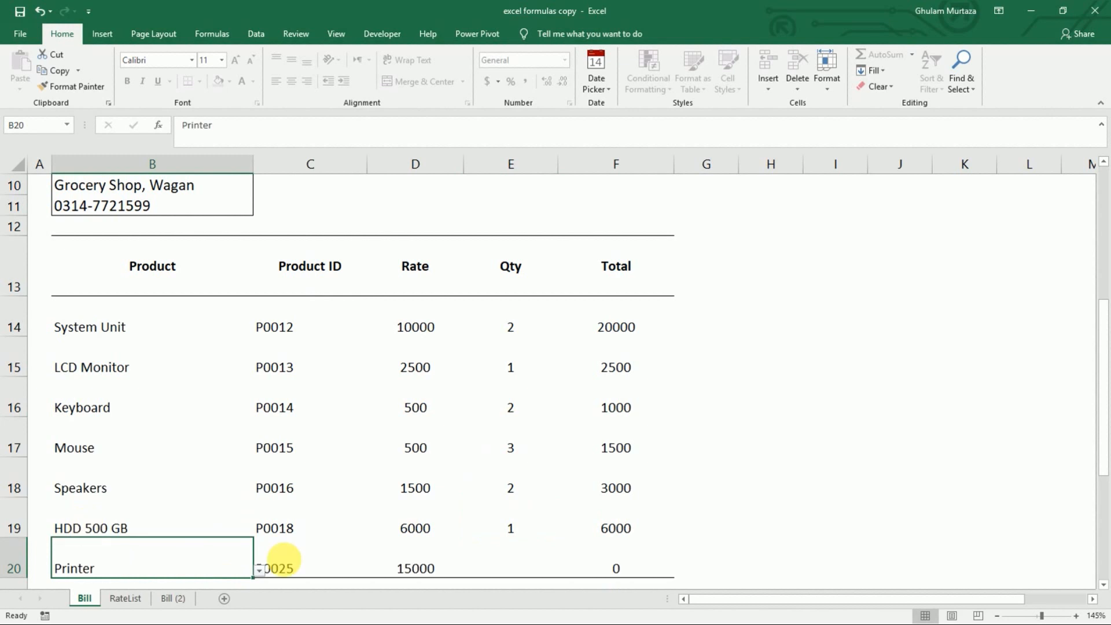
click(504, 563)
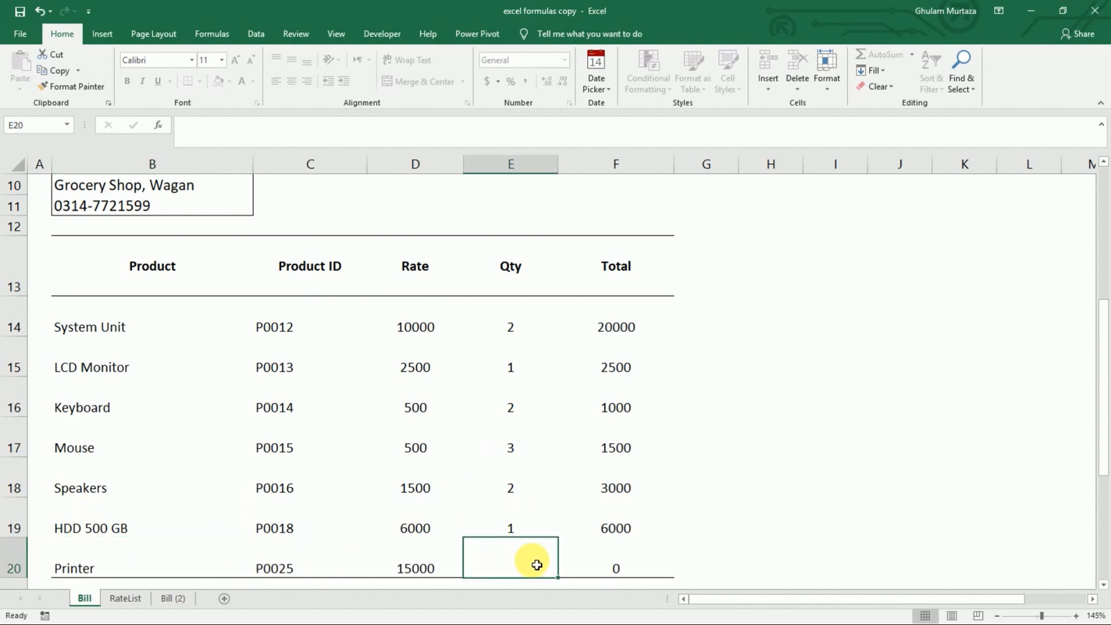
text(2)
click(512, 399)
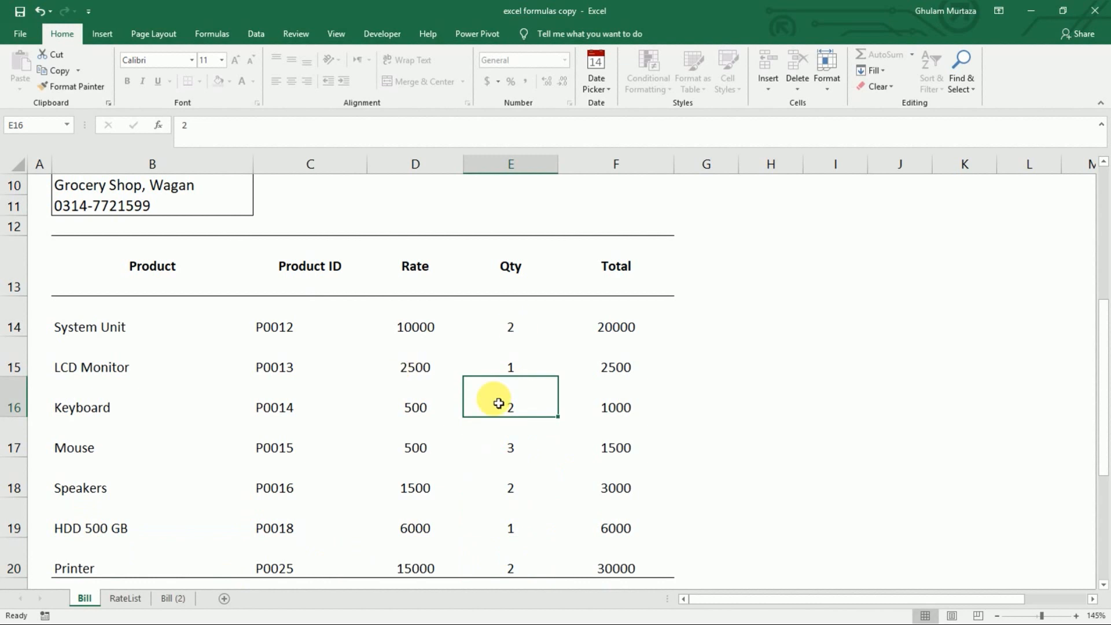
Step: Enter 64000 as the Paid amount in C23 of the invoice and replace it with 50000
drag(1101, 354, 1106, 475)
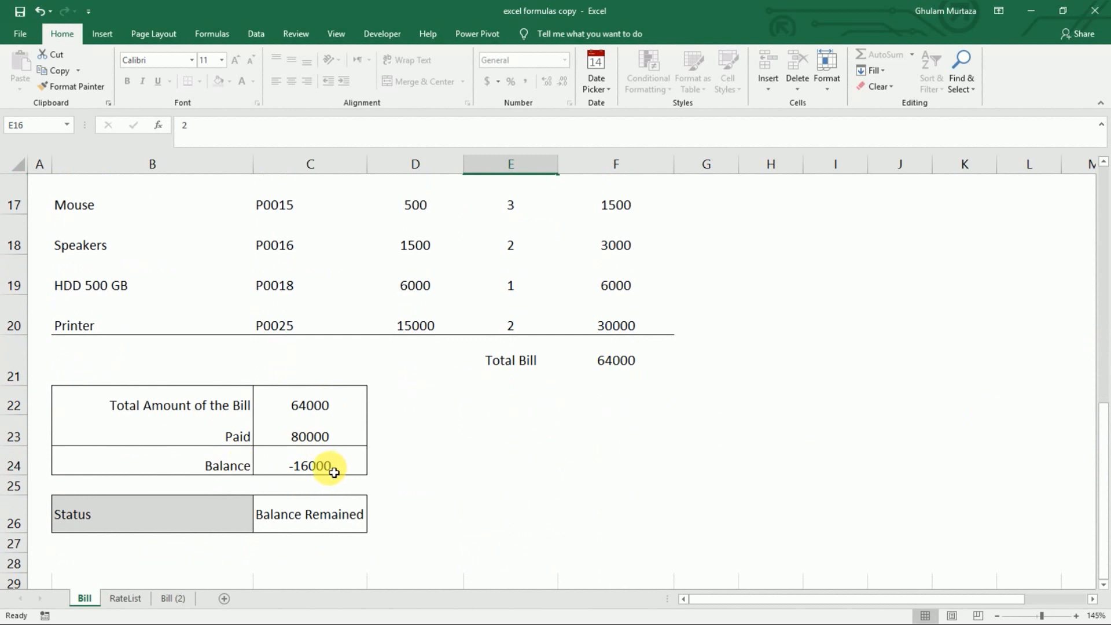
click(310, 441)
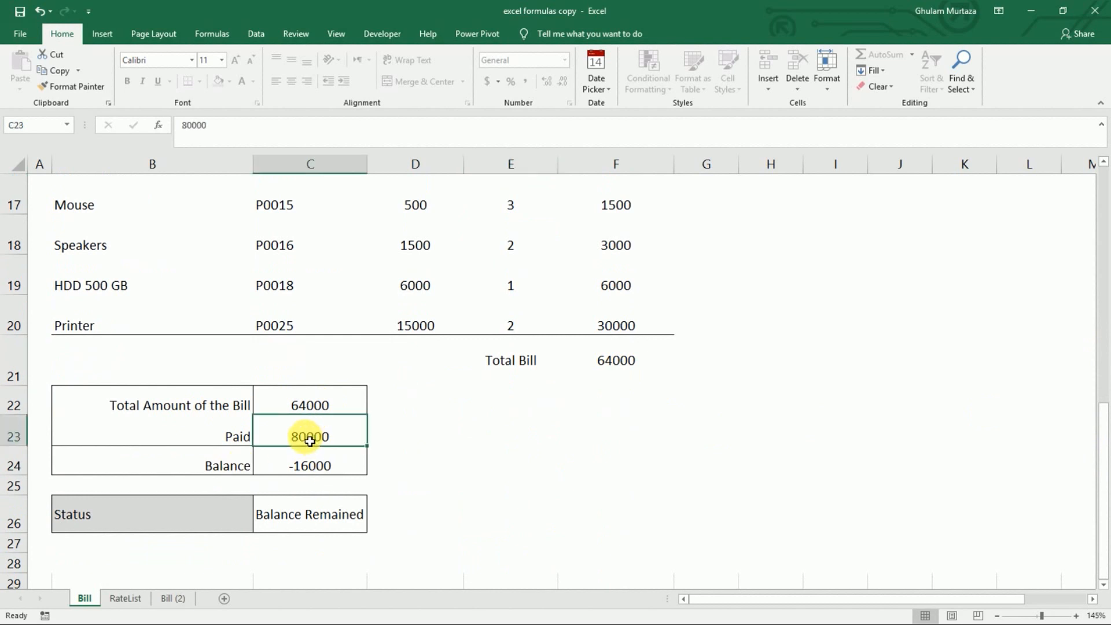
key(BackSpace)
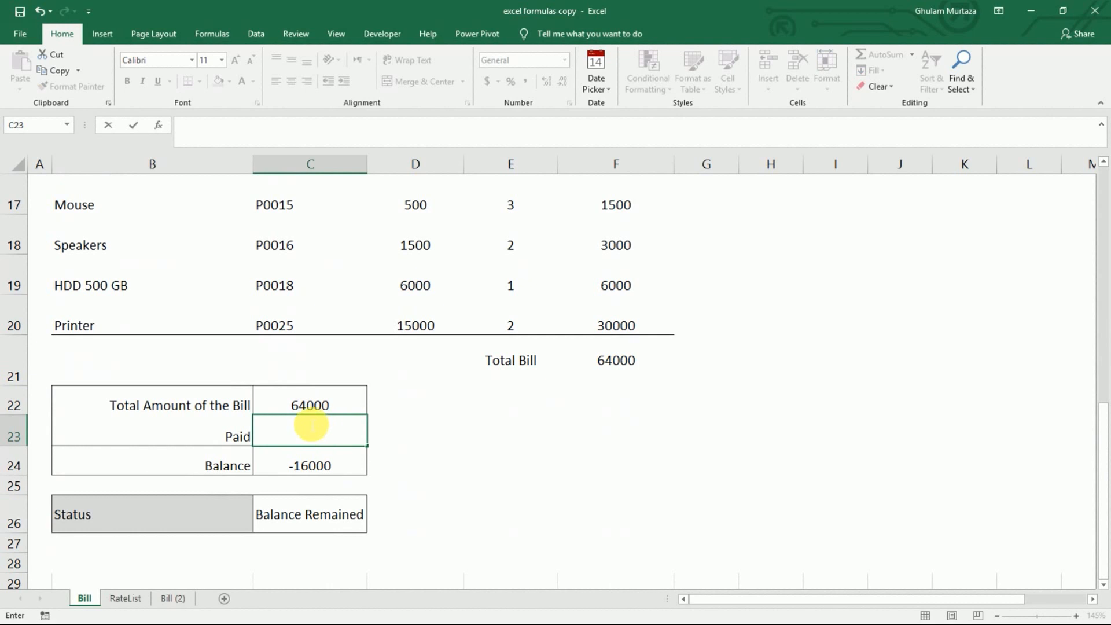
text(64000)
key(ctrl+Return)
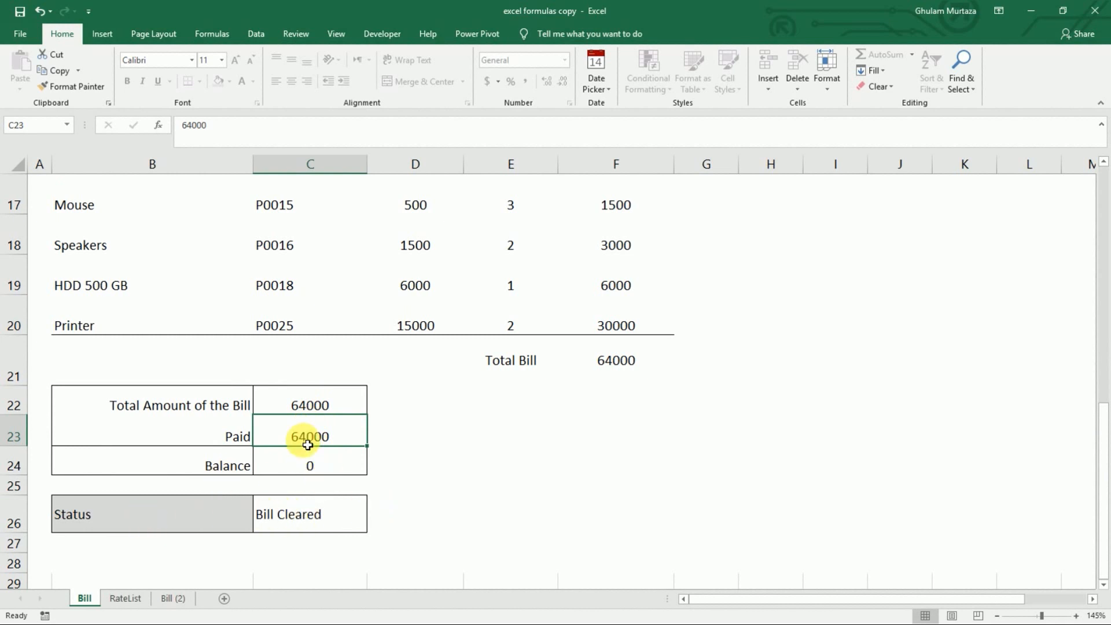
text(50000)
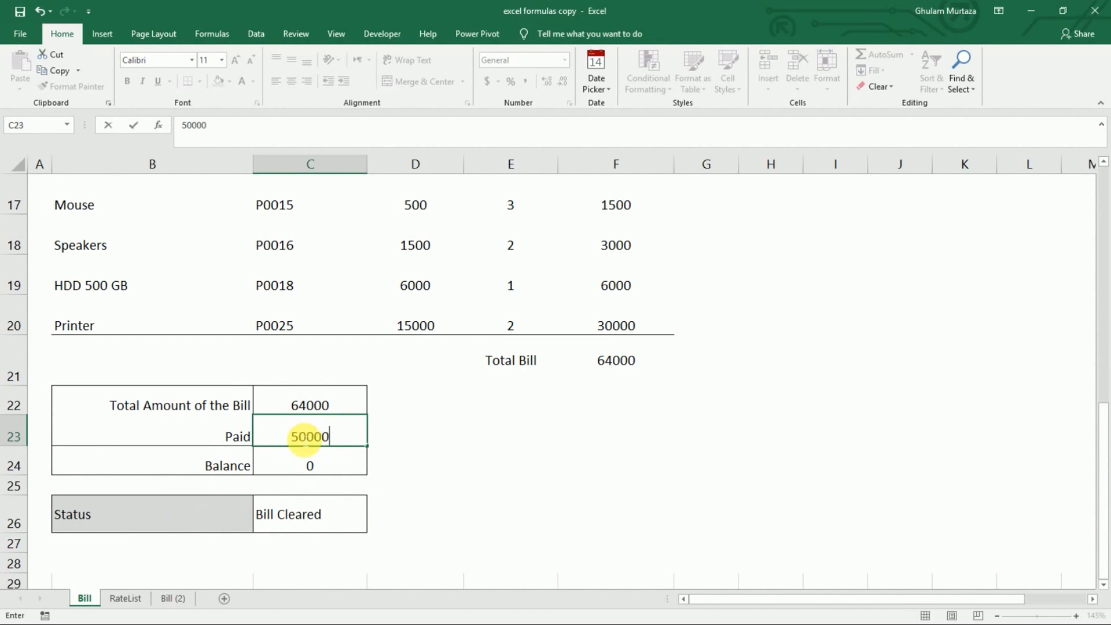
click(309, 421)
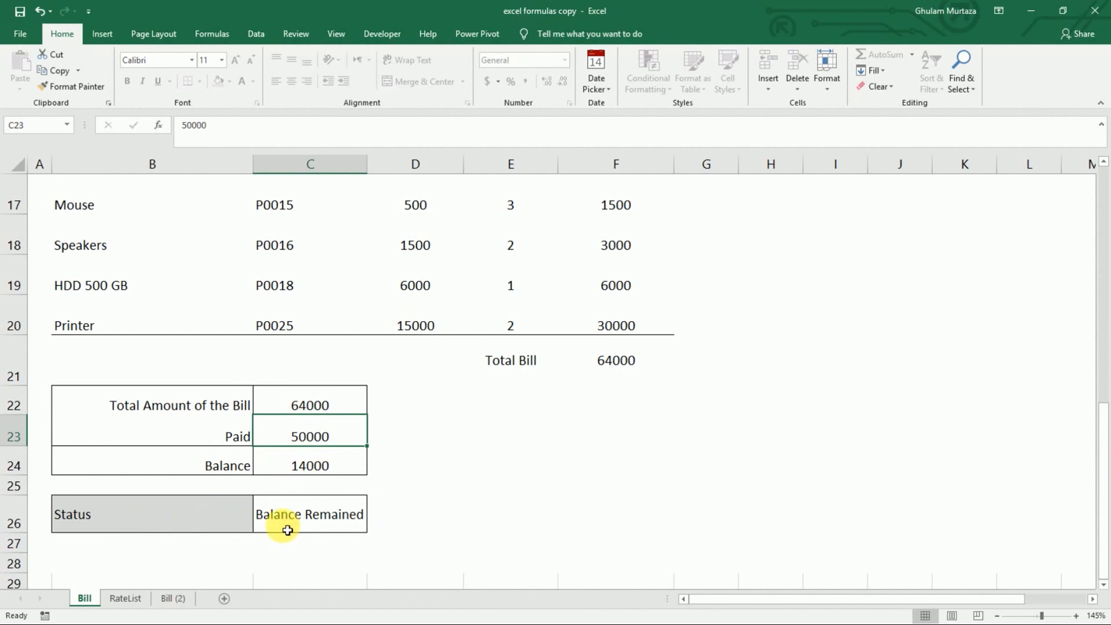
Step: Review the customer details, date and bill number in the invoice header
click(1102, 340)
drag(1102, 340, 1100, 252)
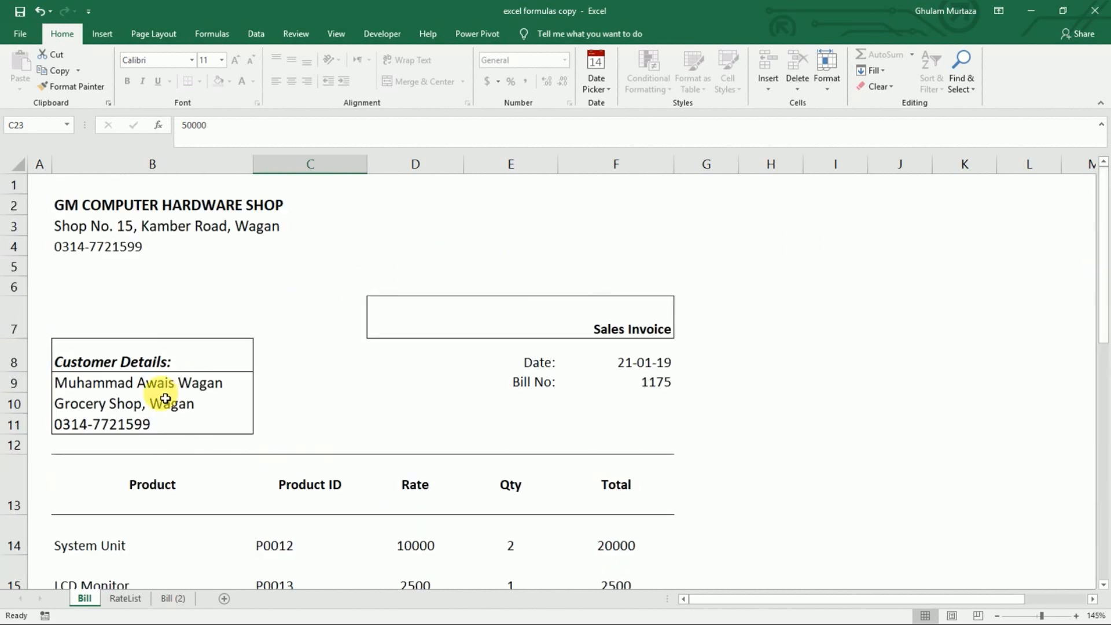
click(115, 383)
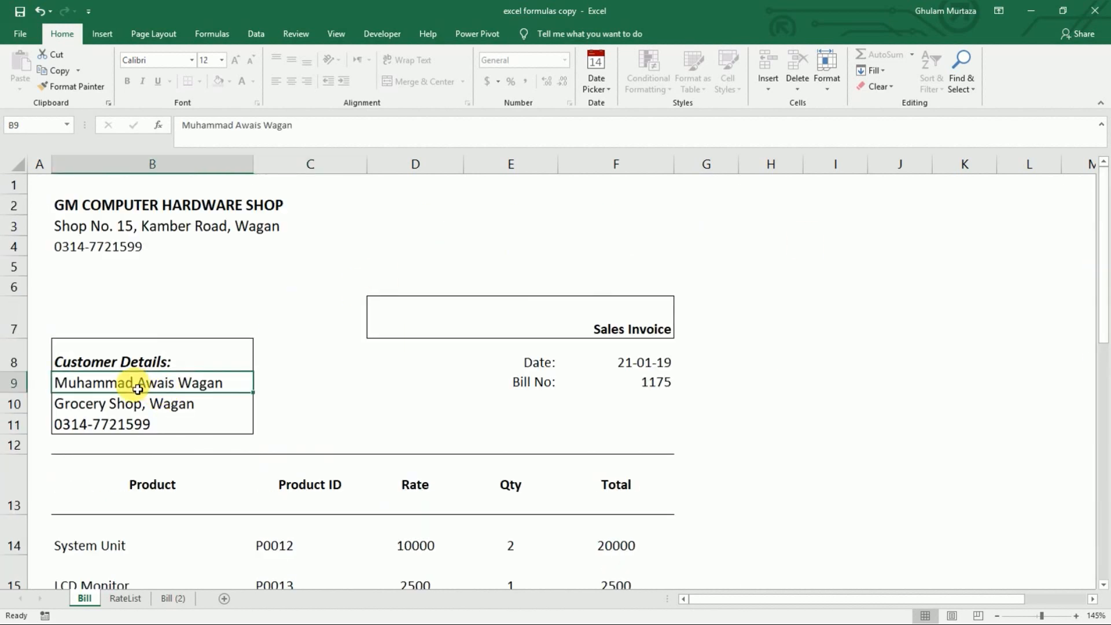
click(107, 405)
click(108, 424)
click(648, 363)
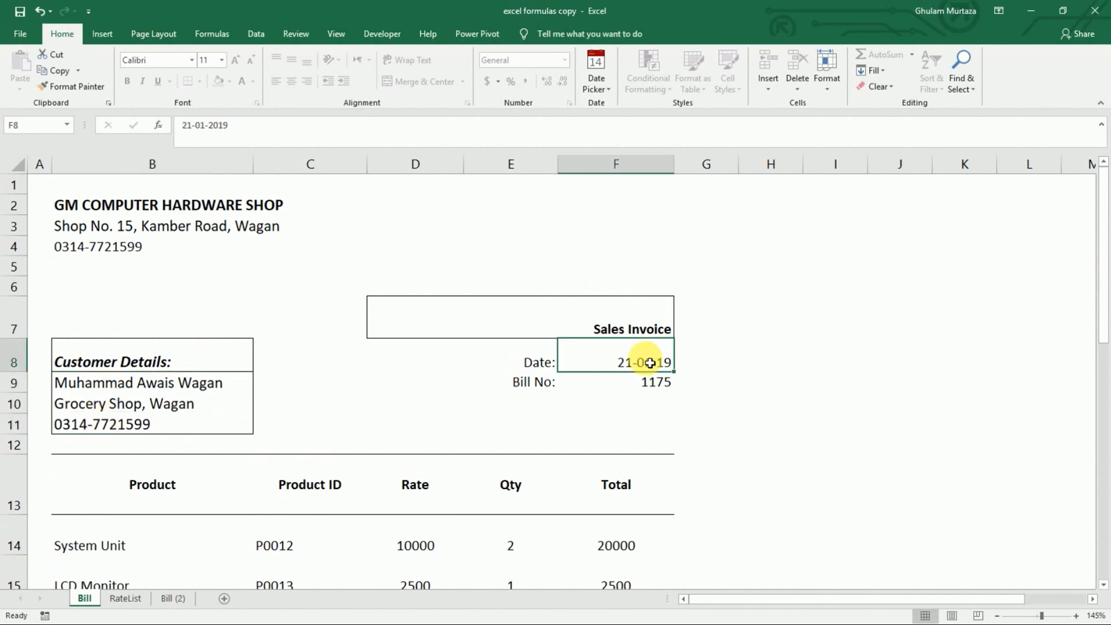
click(651, 386)
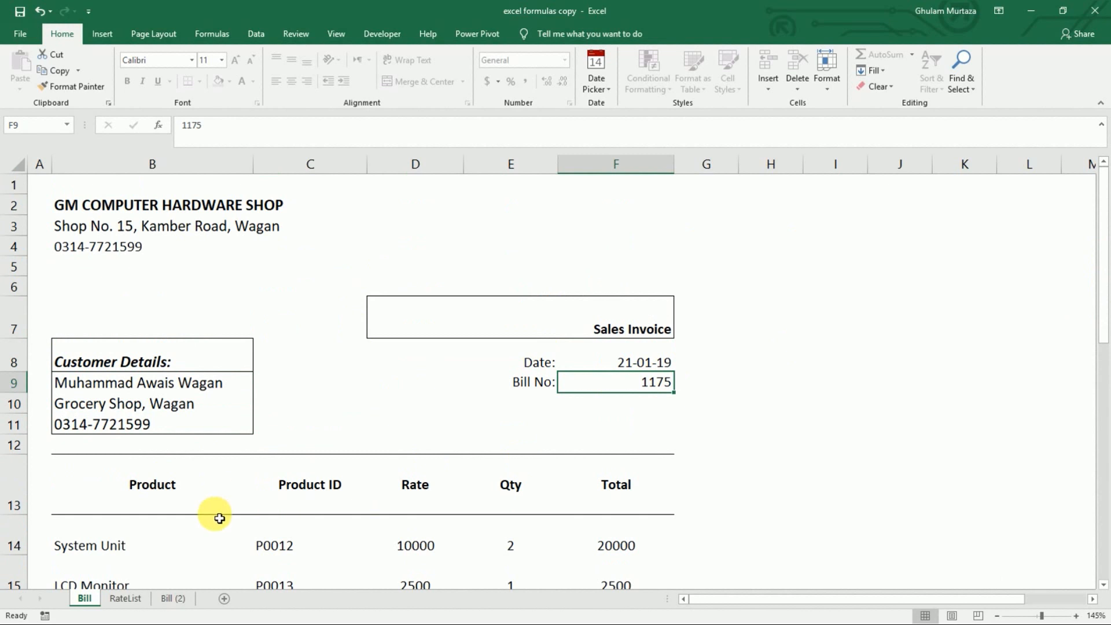
Step: Move the Bill (2) sheet between the Bill and RateList sheets
click(173, 598)
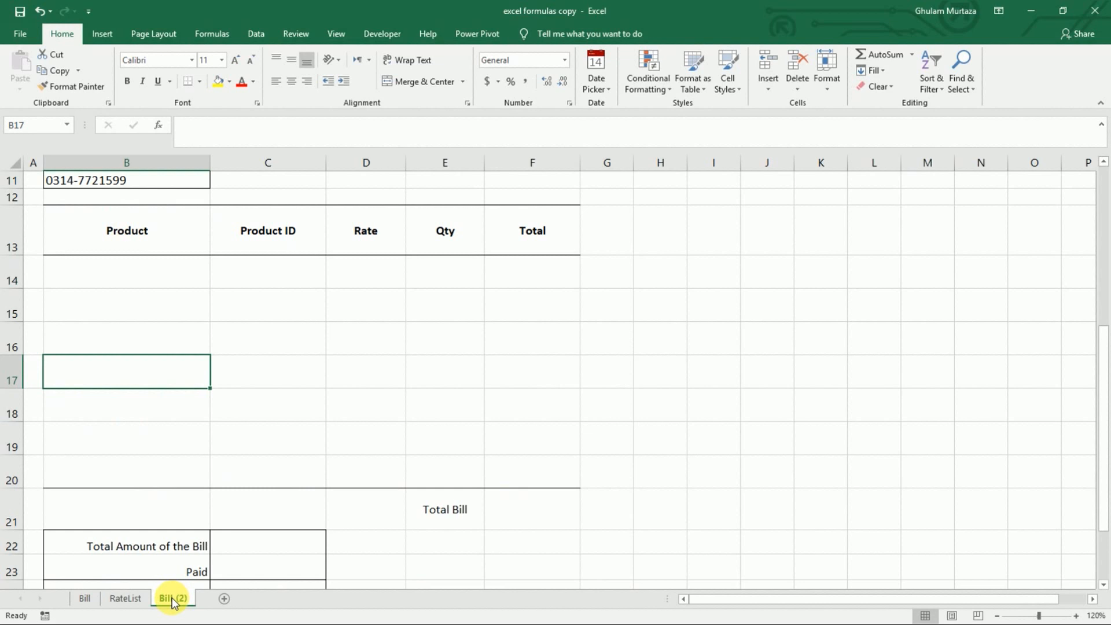
drag(174, 602, 104, 605)
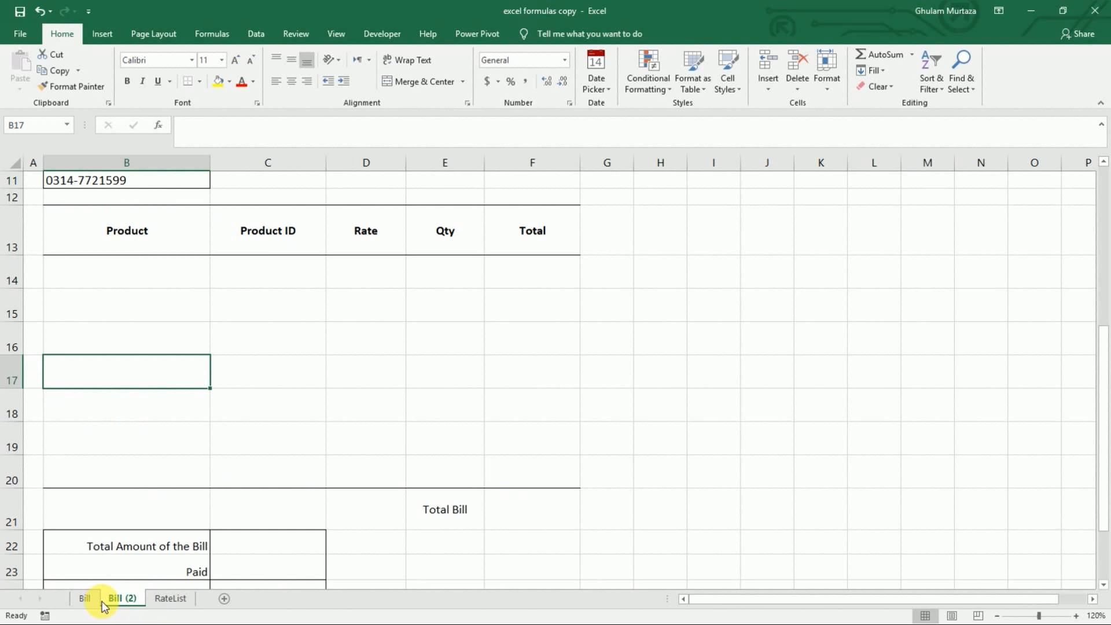
Step: Examine the product table and the System Unit rate on RateList, and compare that rate with the Bill sheet
click(167, 599)
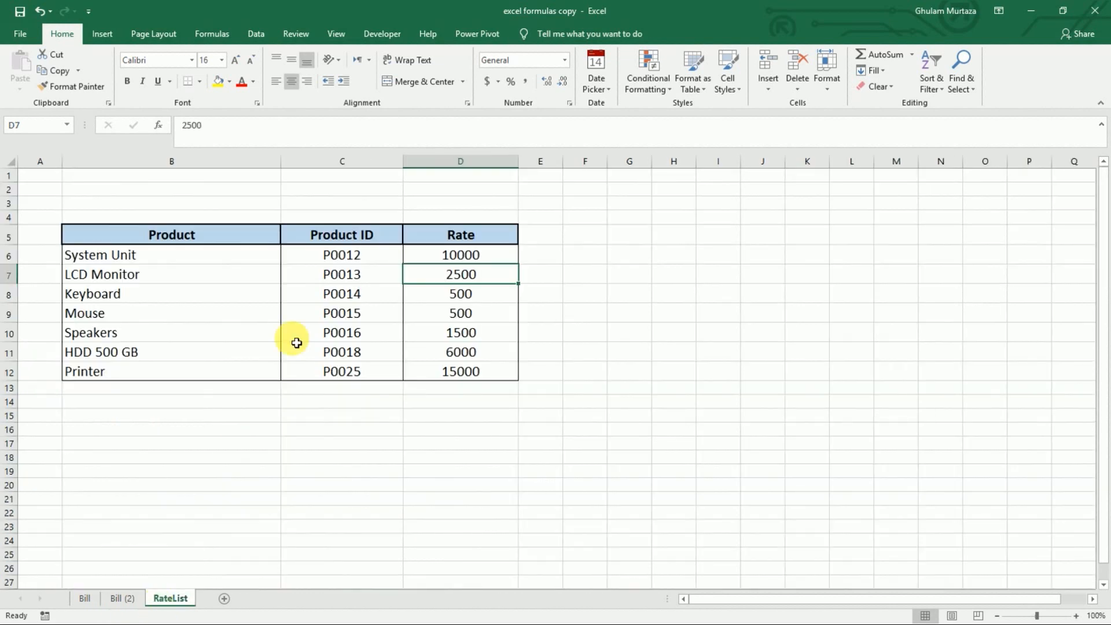
drag(164, 240, 466, 379)
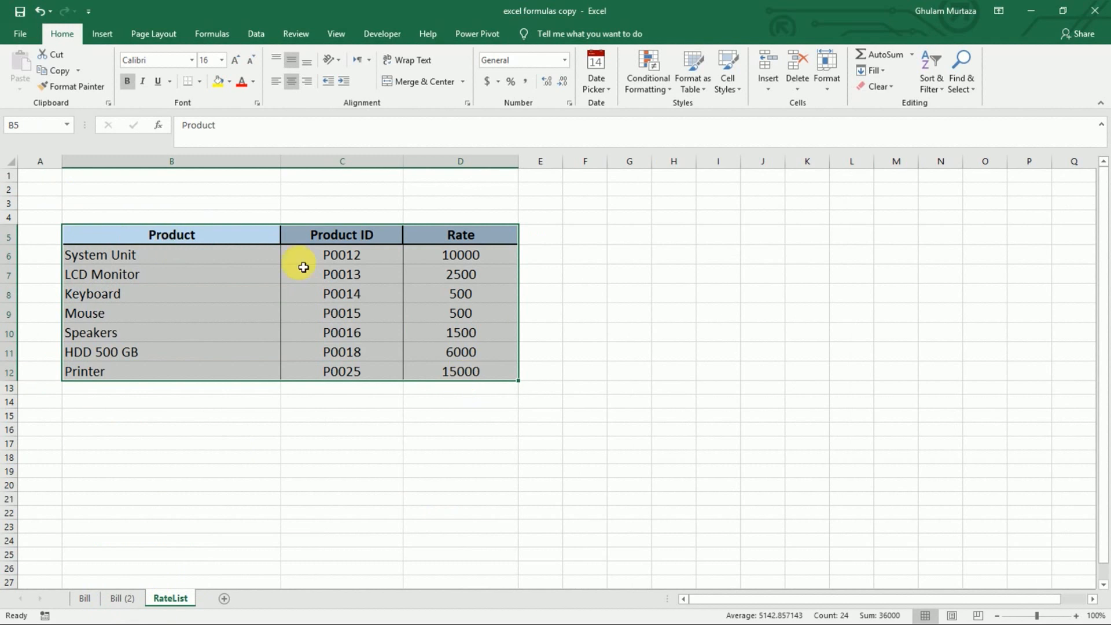
click(447, 257)
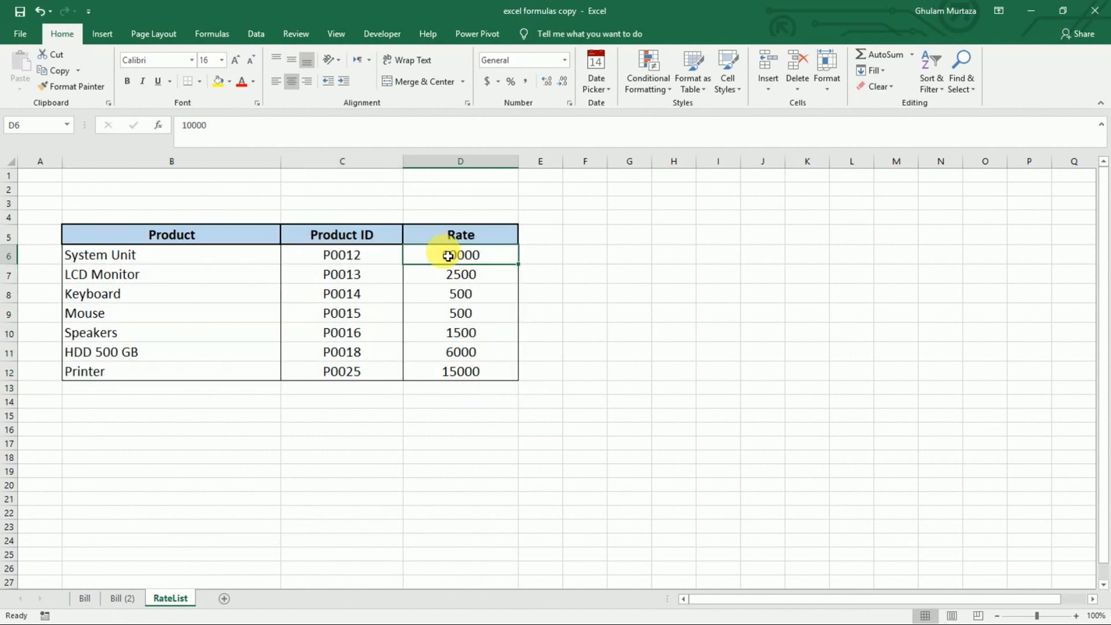
click(85, 599)
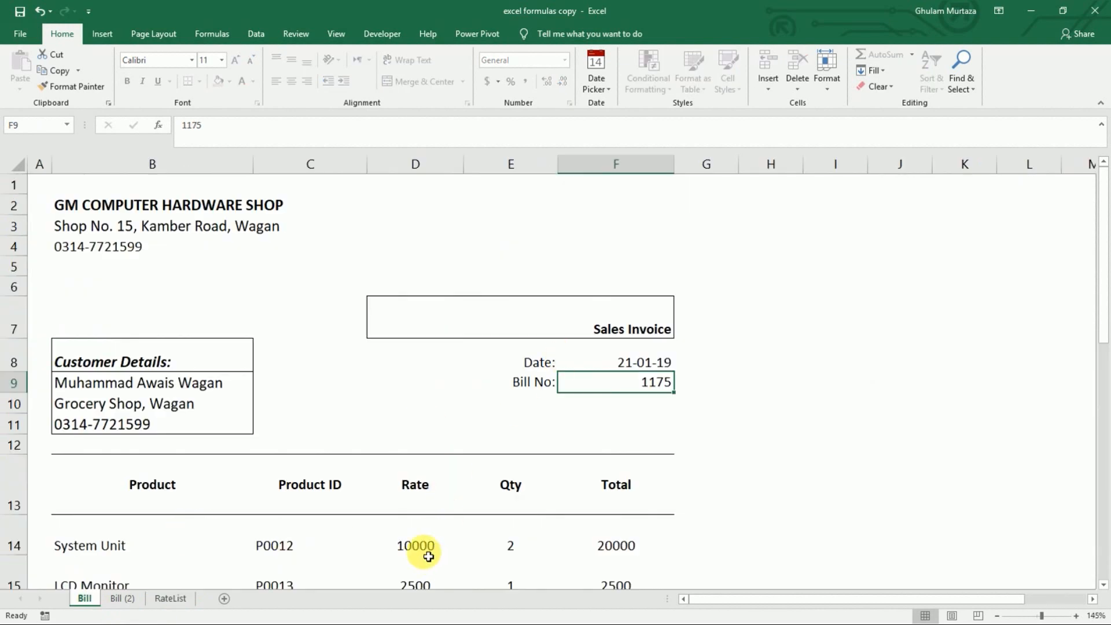
key(F2)
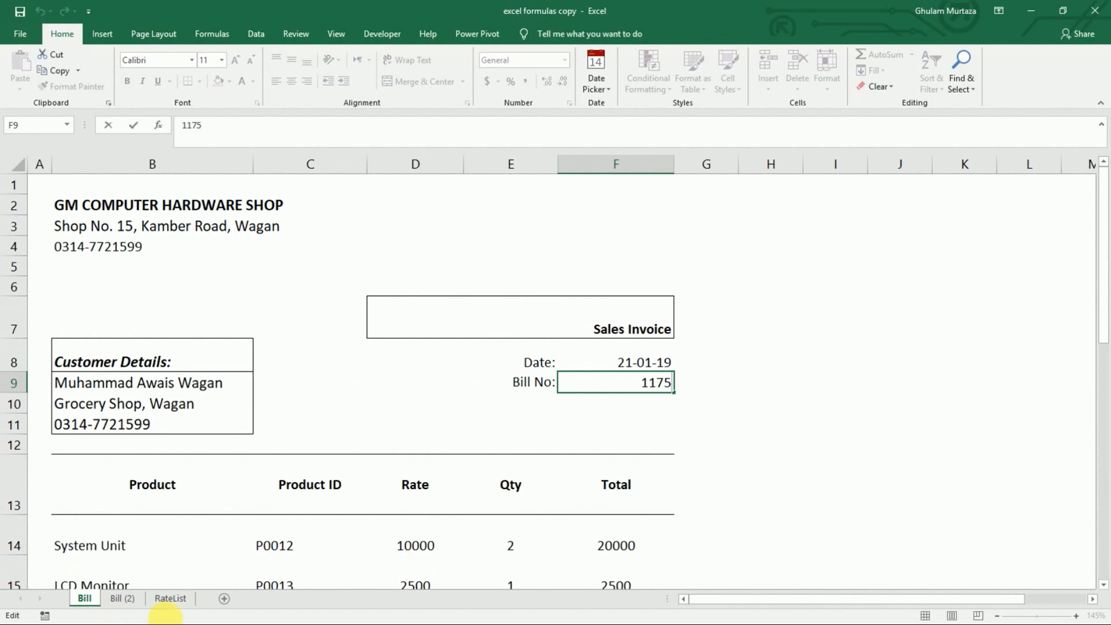
Step: Set the System Unit rate on the RateList sheet to 8000 and check its row on the Bill sheet
click(156, 601)
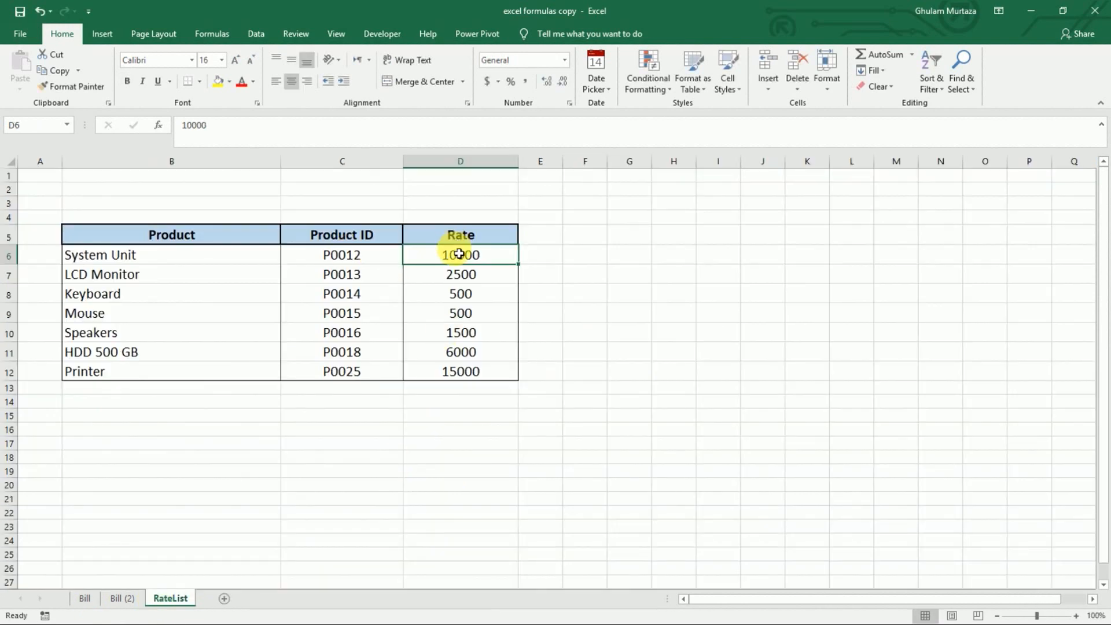
text(8000)
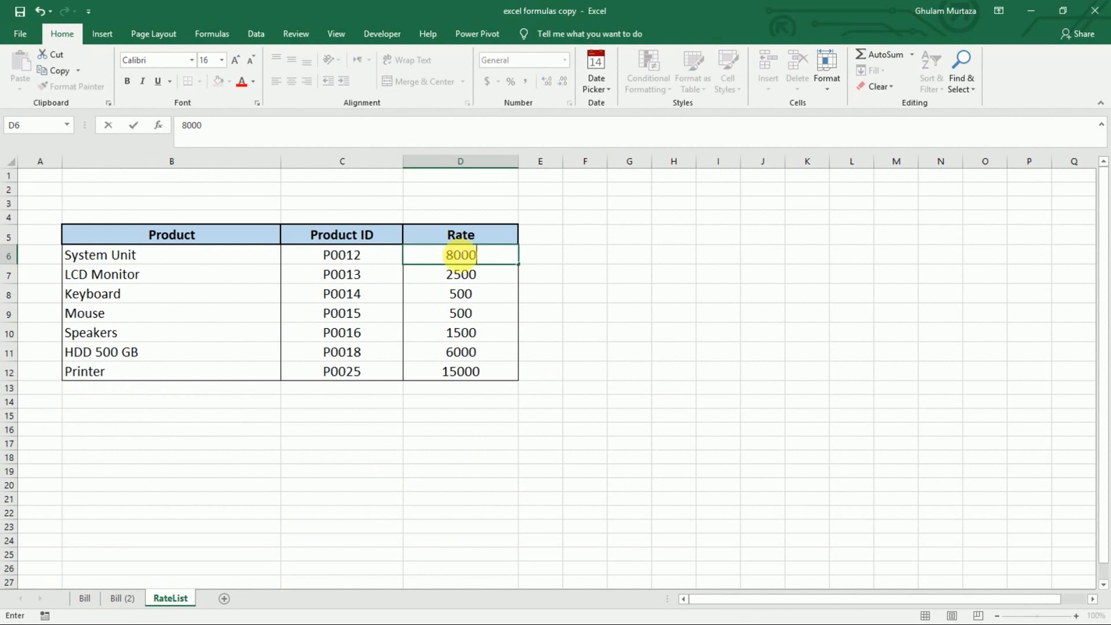
key(Return)
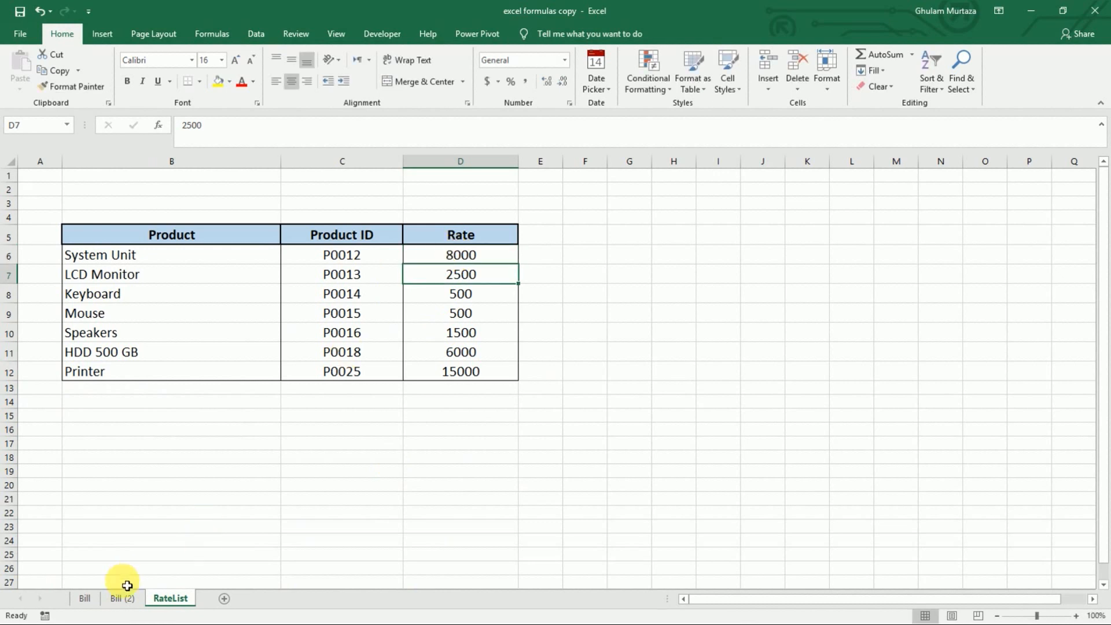
click(86, 599)
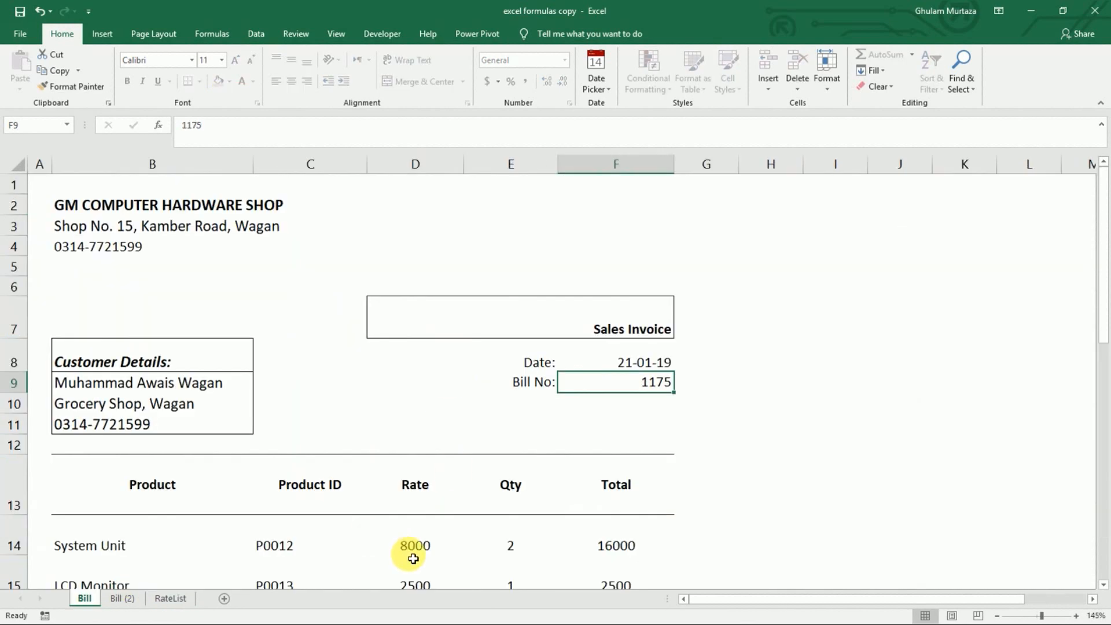
Step: Apply List data validation to product cells B14:B20 on Bill (2), using the product names in RateList B6:B12 as the source
click(172, 600)
click(124, 599)
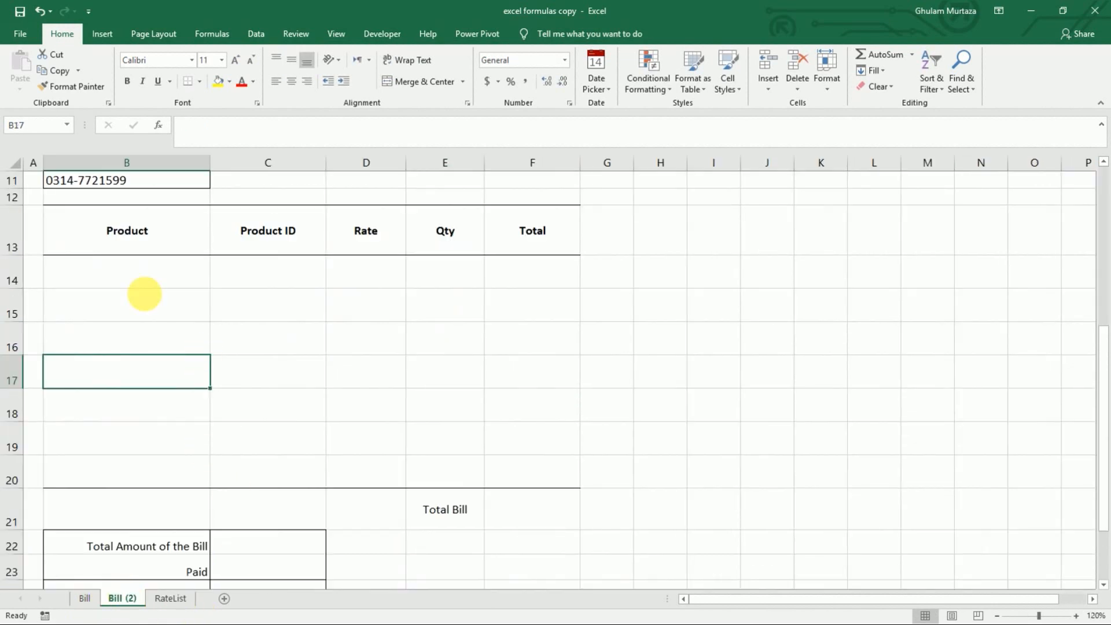
click(130, 267)
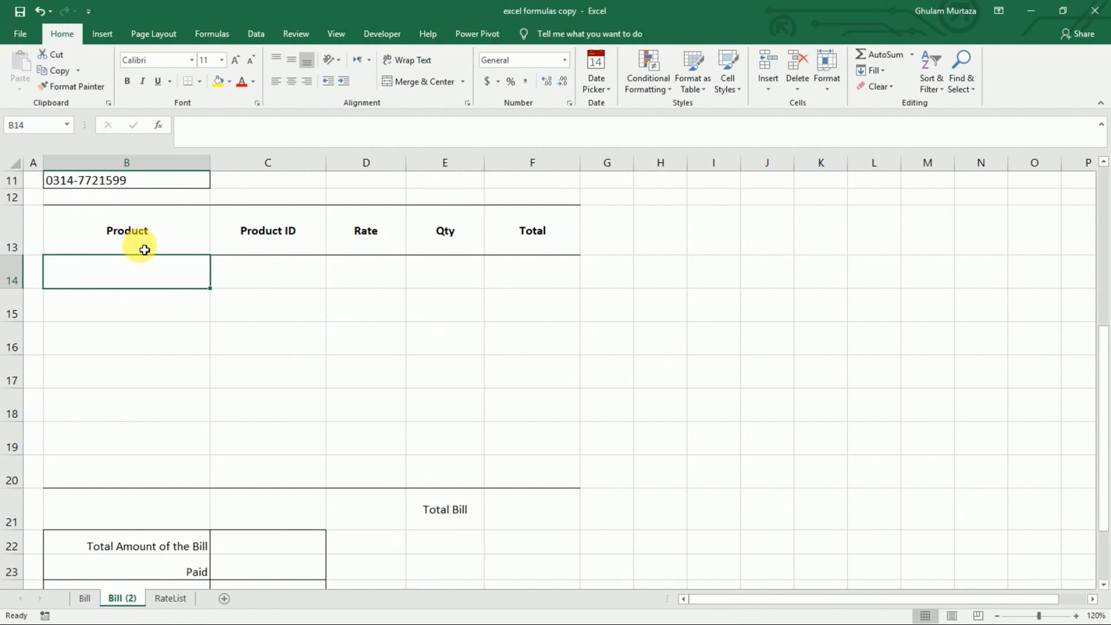
drag(141, 276, 142, 481)
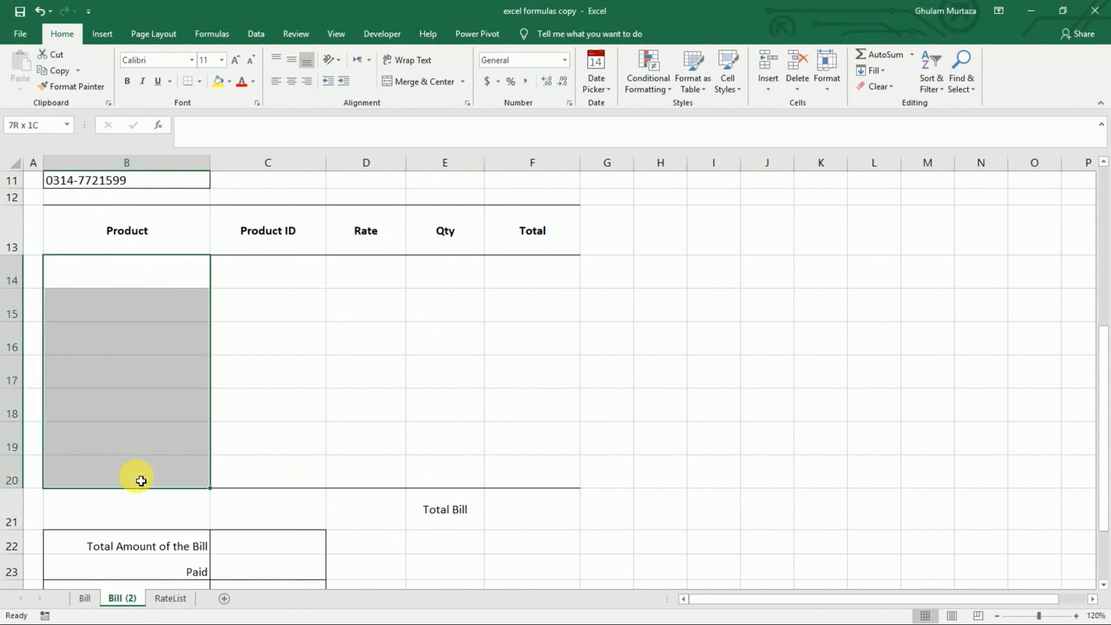
click(258, 40)
click(700, 91)
click(699, 100)
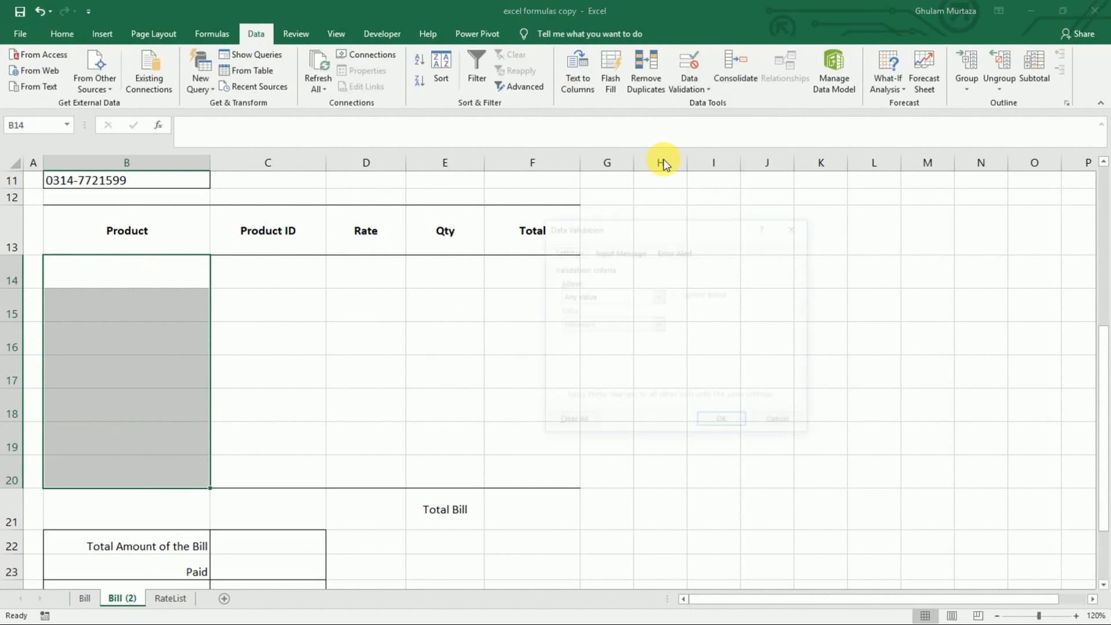
click(607, 301)
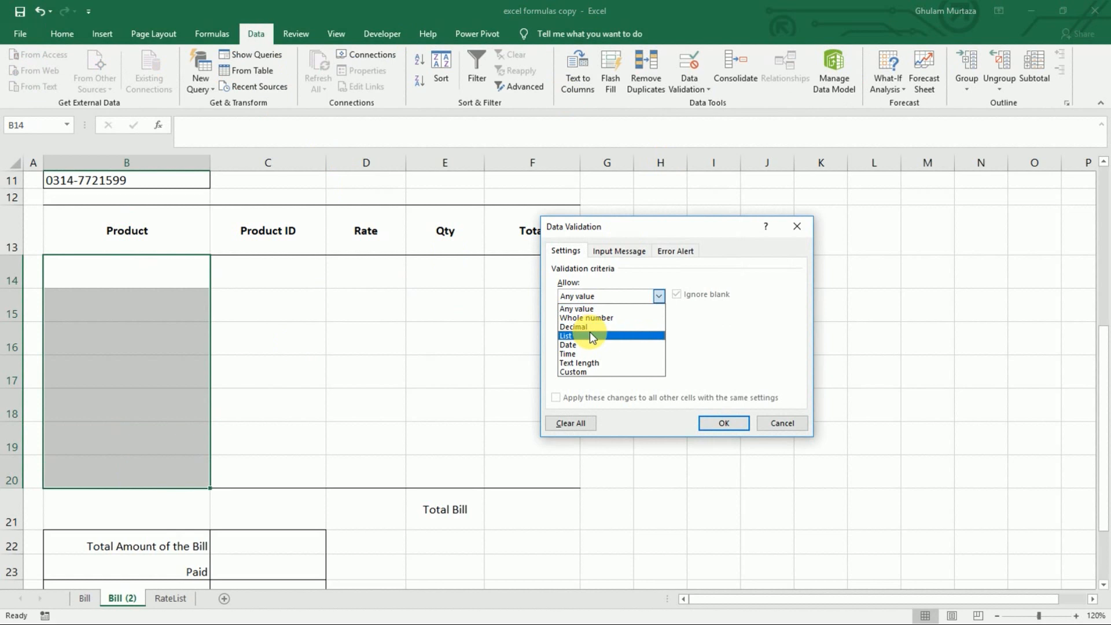
click(589, 335)
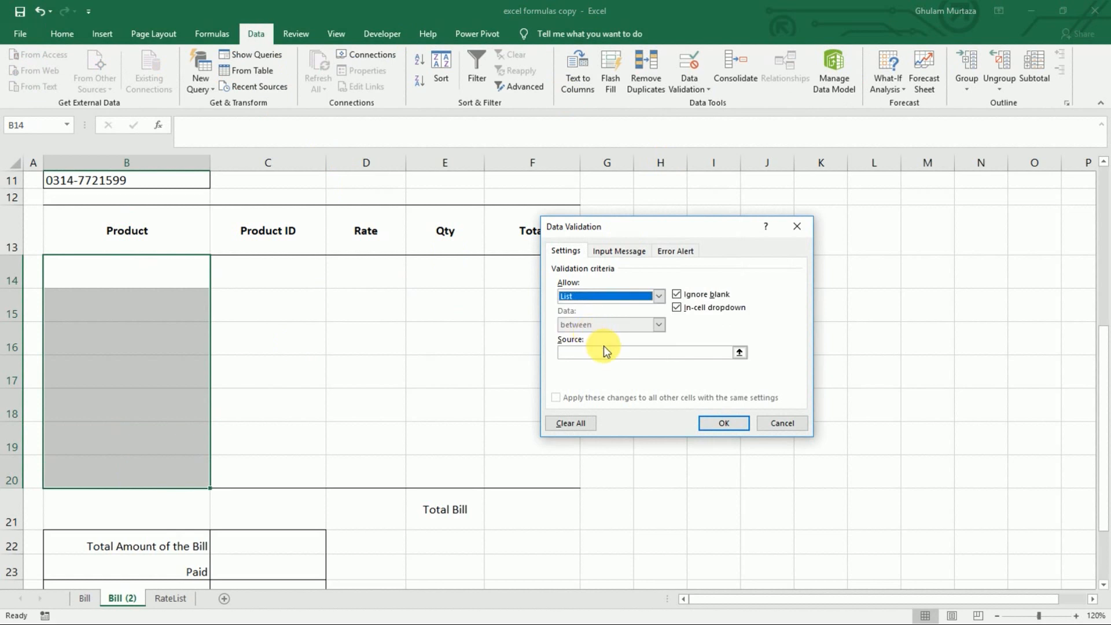
click(609, 354)
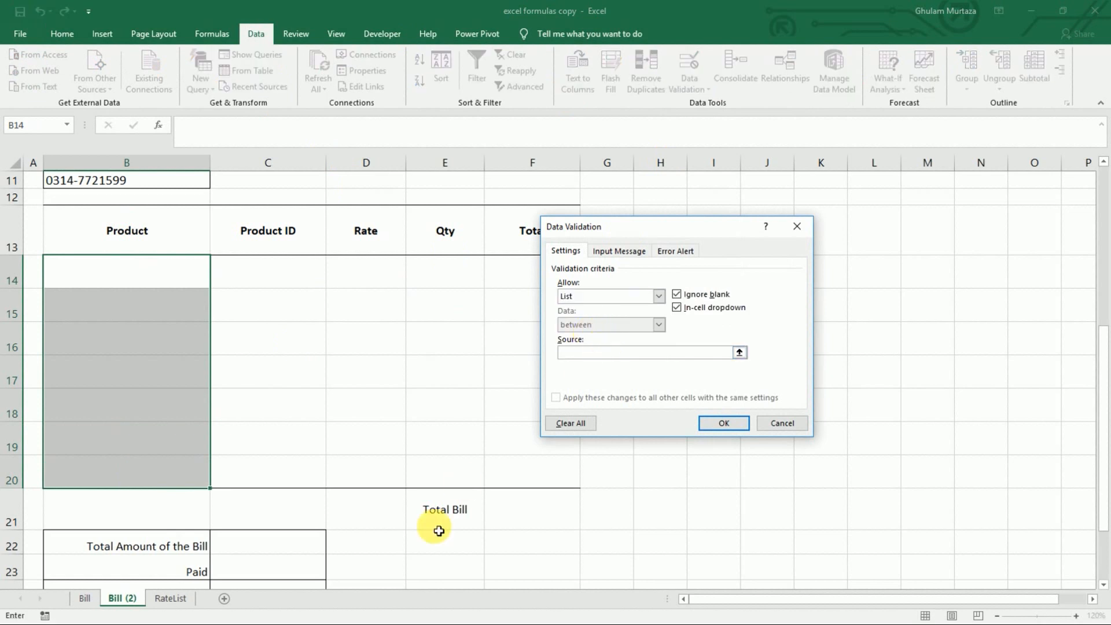
click(171, 598)
drag(137, 255, 131, 367)
click(725, 423)
Step: Choose System Unit from the dropdown list in product cell B14
click(149, 326)
click(142, 287)
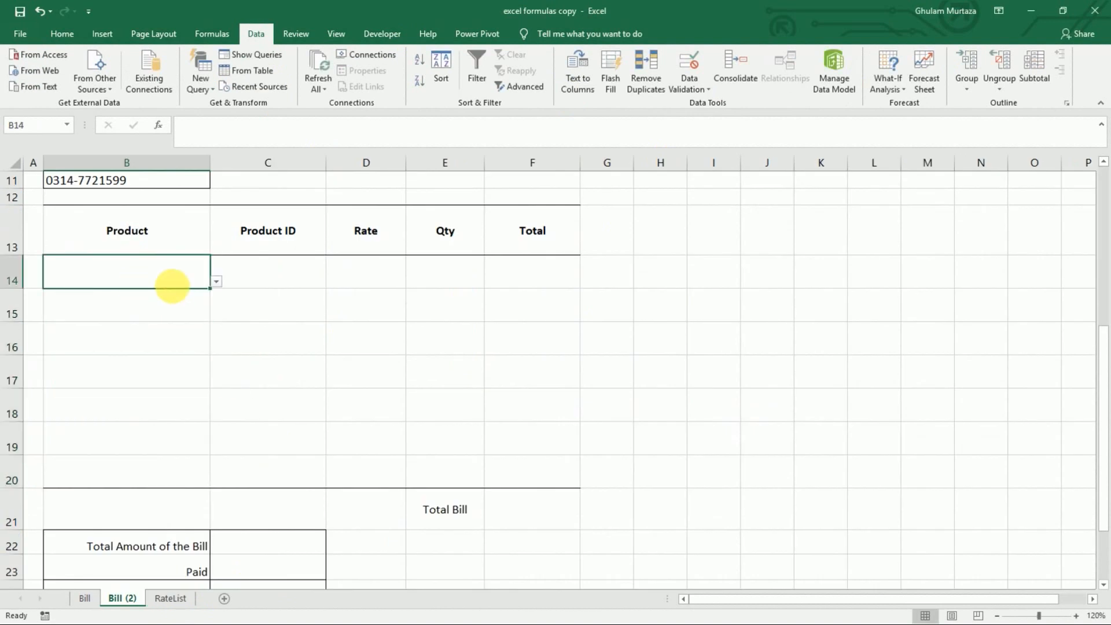
click(216, 283)
click(176, 295)
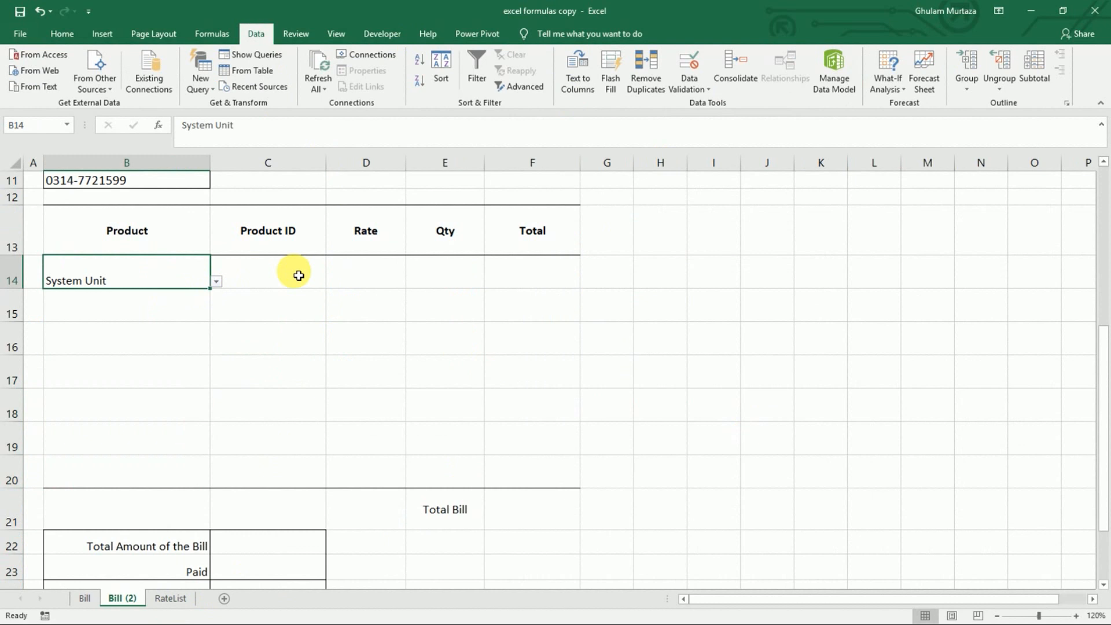
Step: Enter an INDEX/MATCH formula in C14 of Bill (2) returning RateList C6:C12 by exactly matching B14 in RateList B6:B12
click(268, 285)
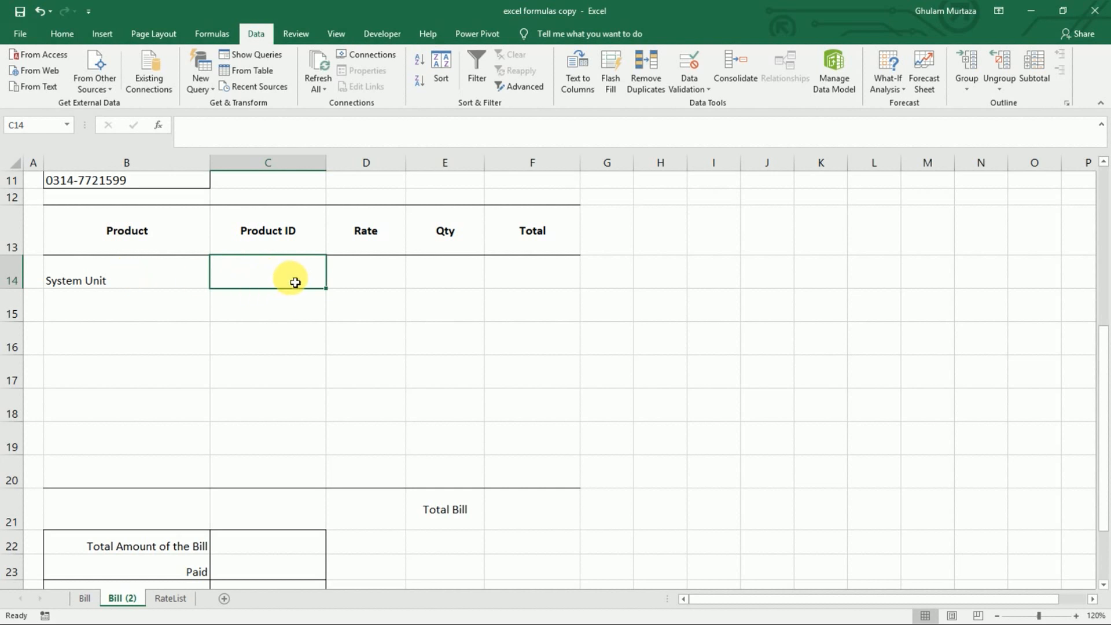
text(=)
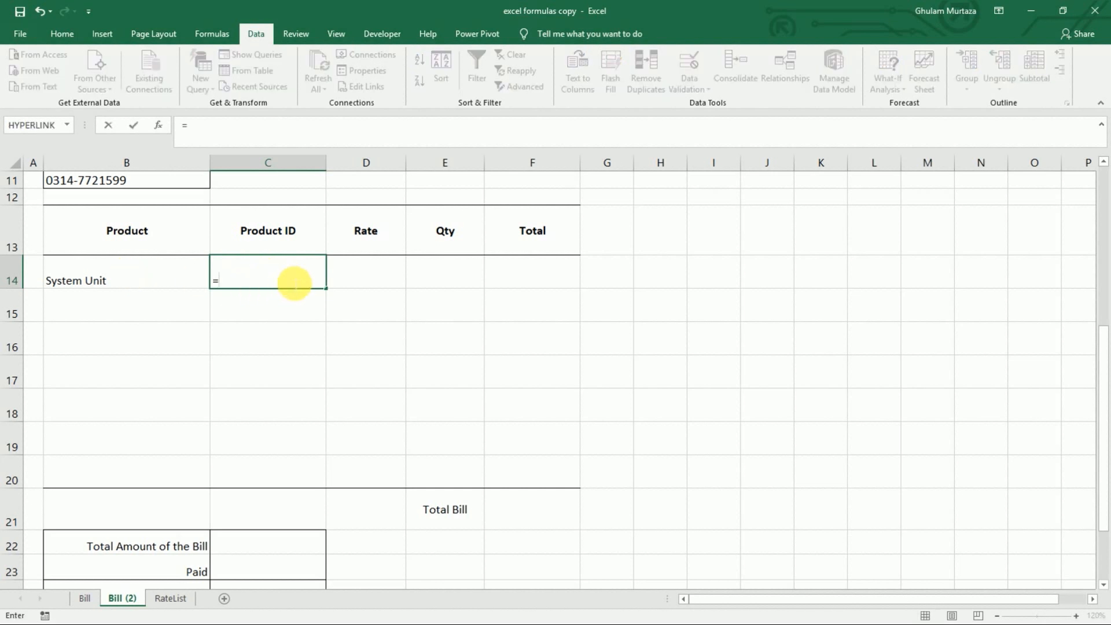
text(index()
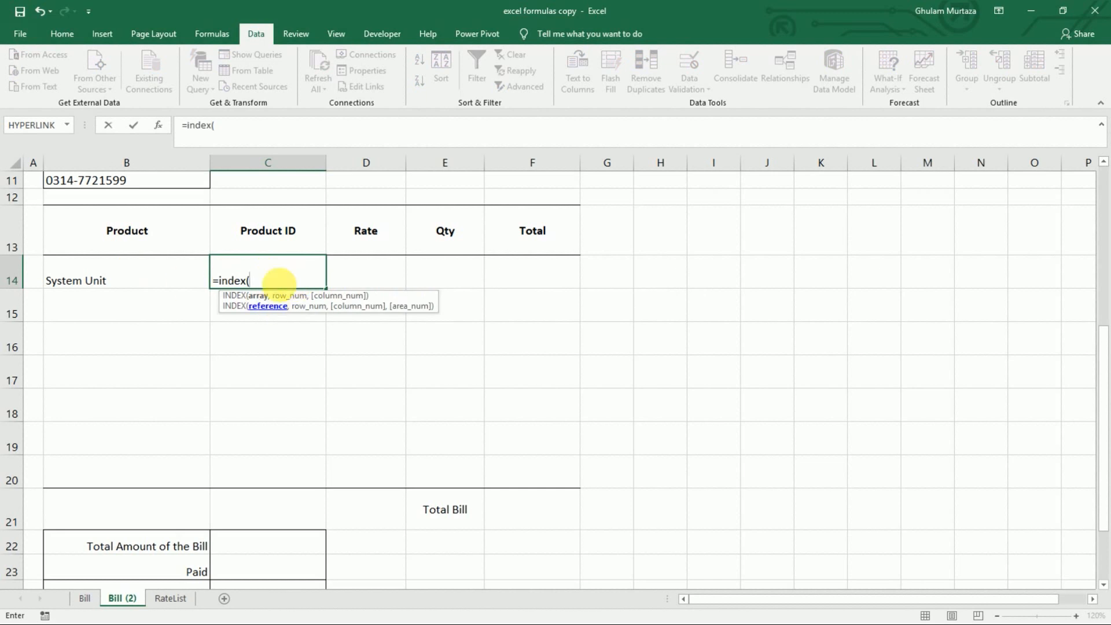
click(172, 598)
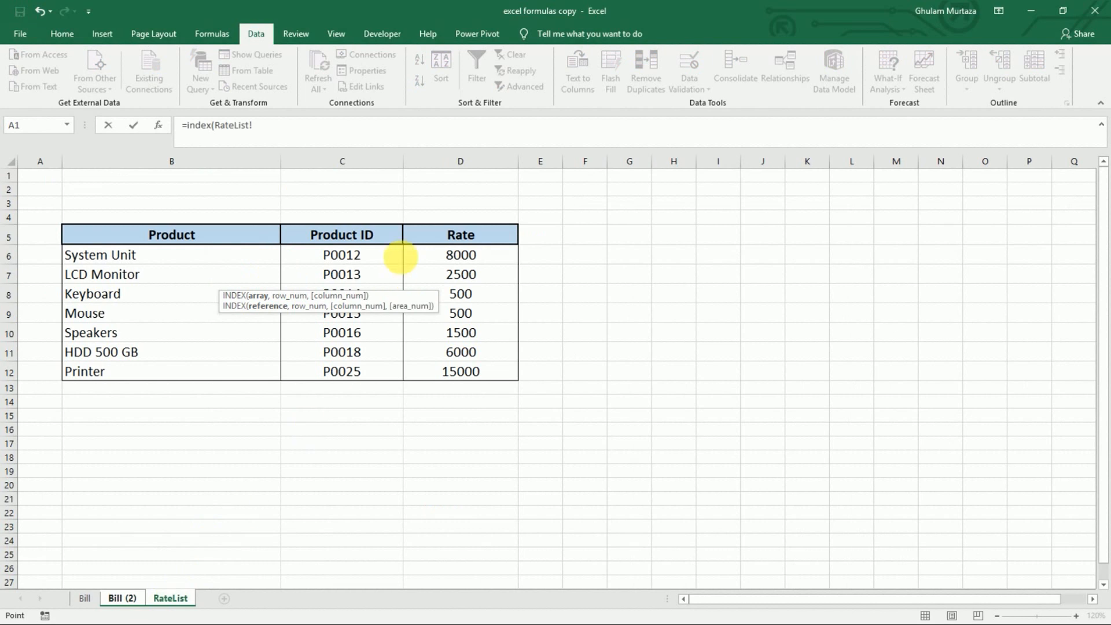
drag(361, 259, 356, 372)
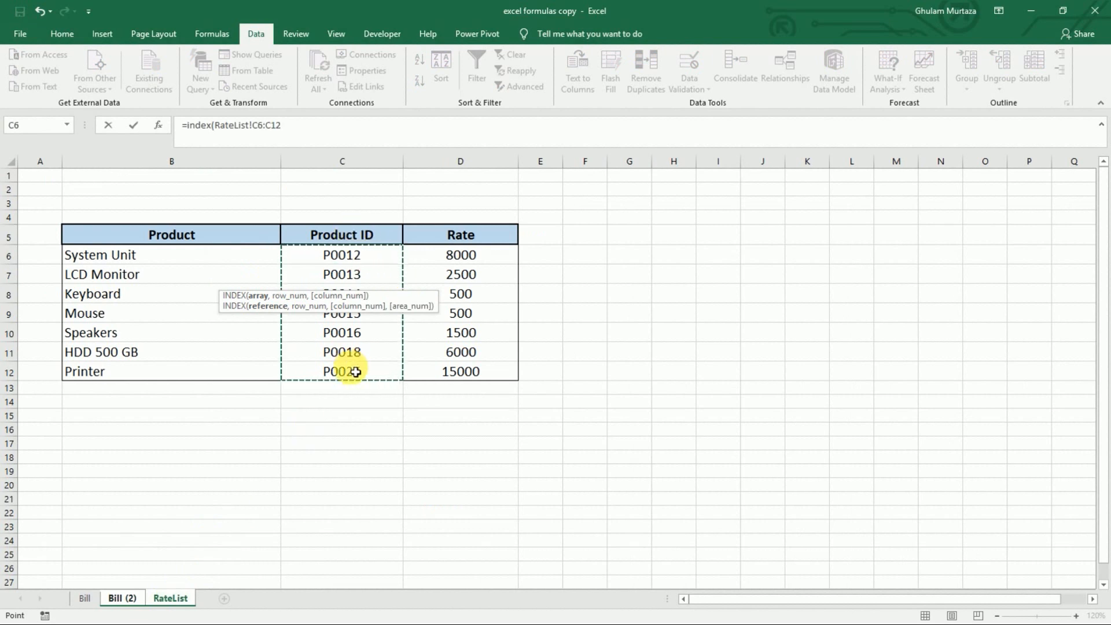
text(,m)
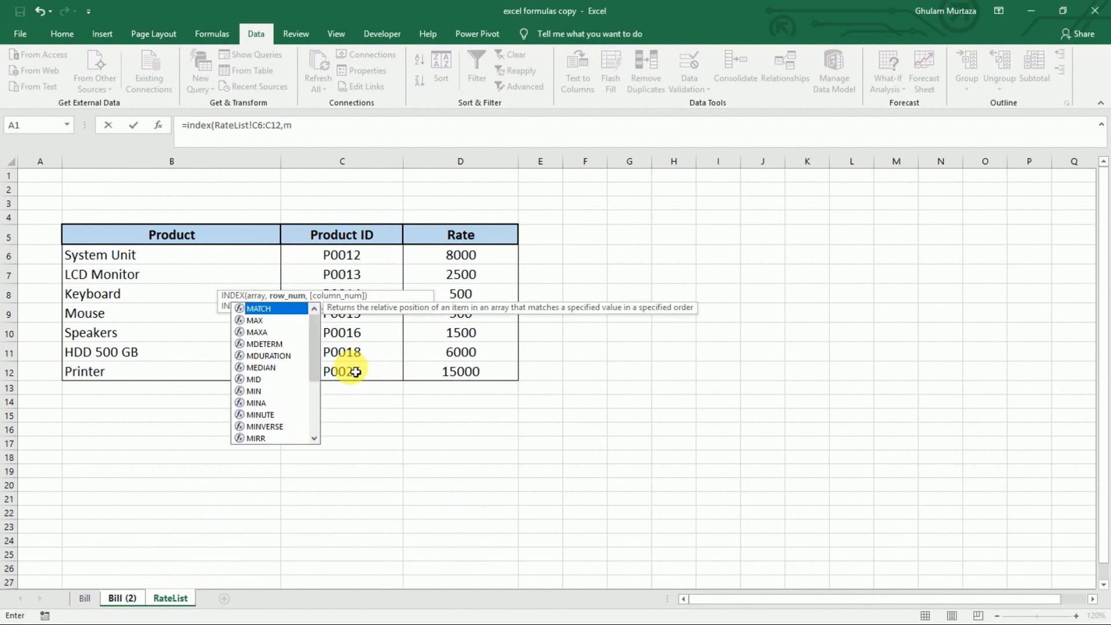
text(atch()
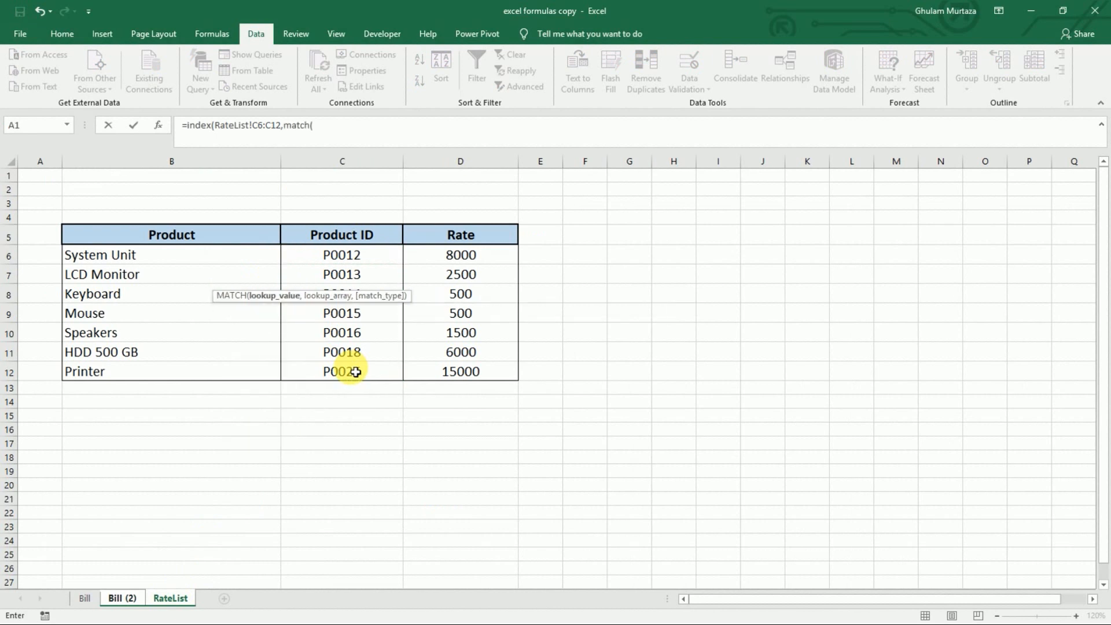
click(119, 599)
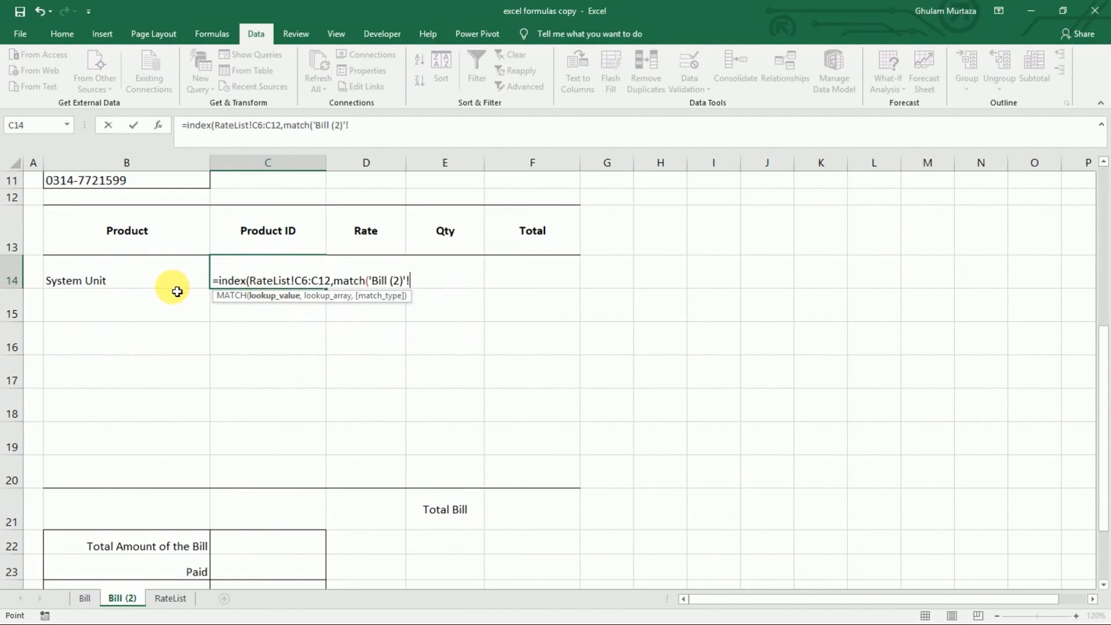
click(98, 281)
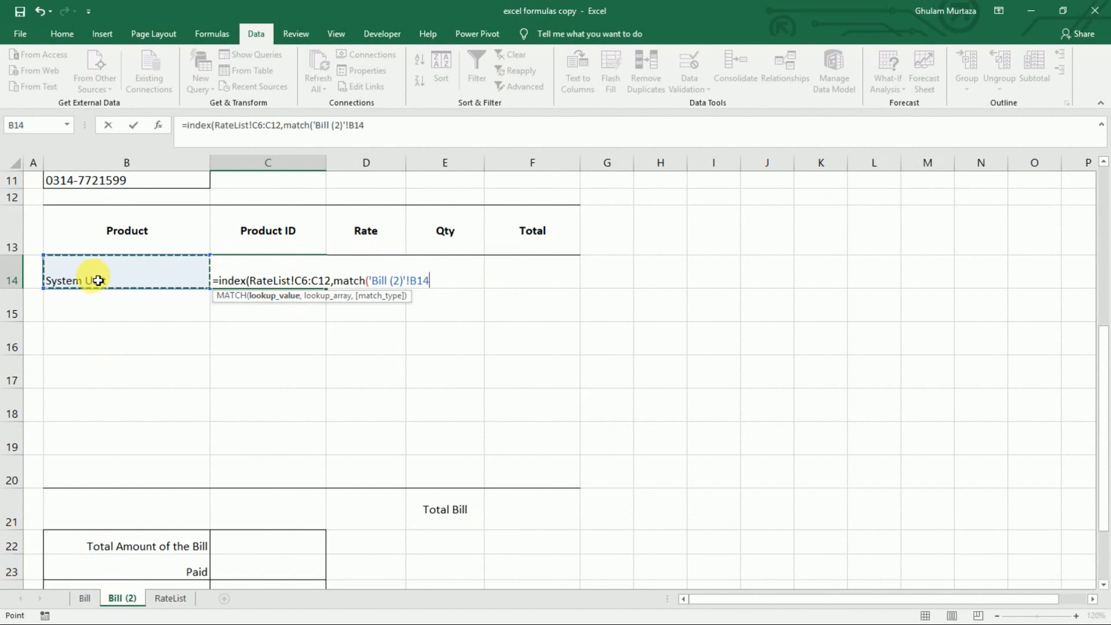
text(,)
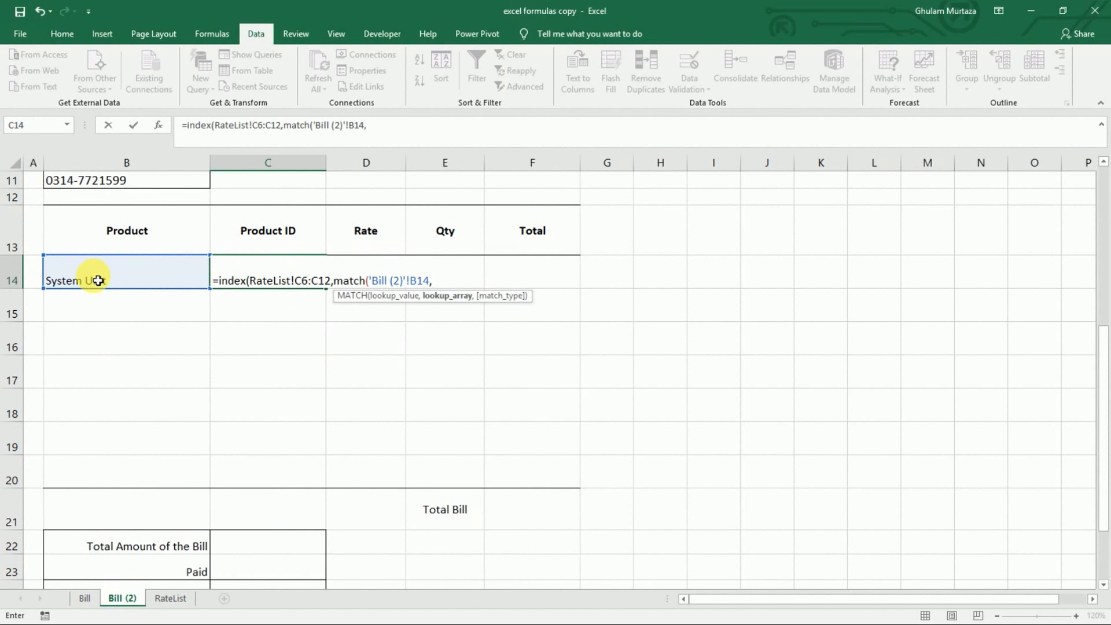
click(170, 597)
drag(140, 253, 139, 369)
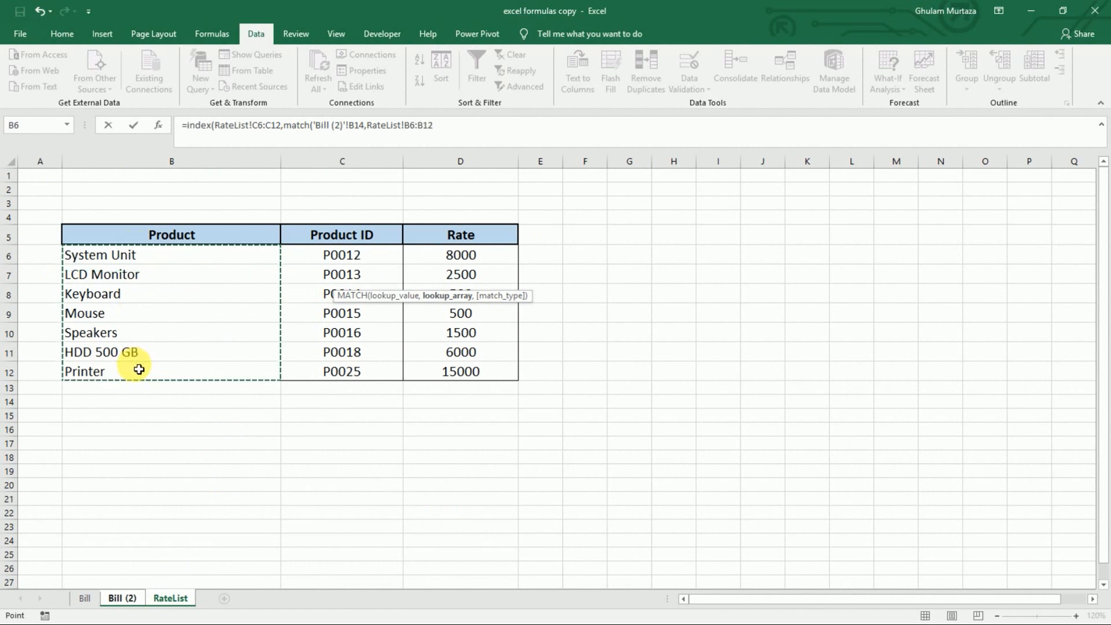
text(,)
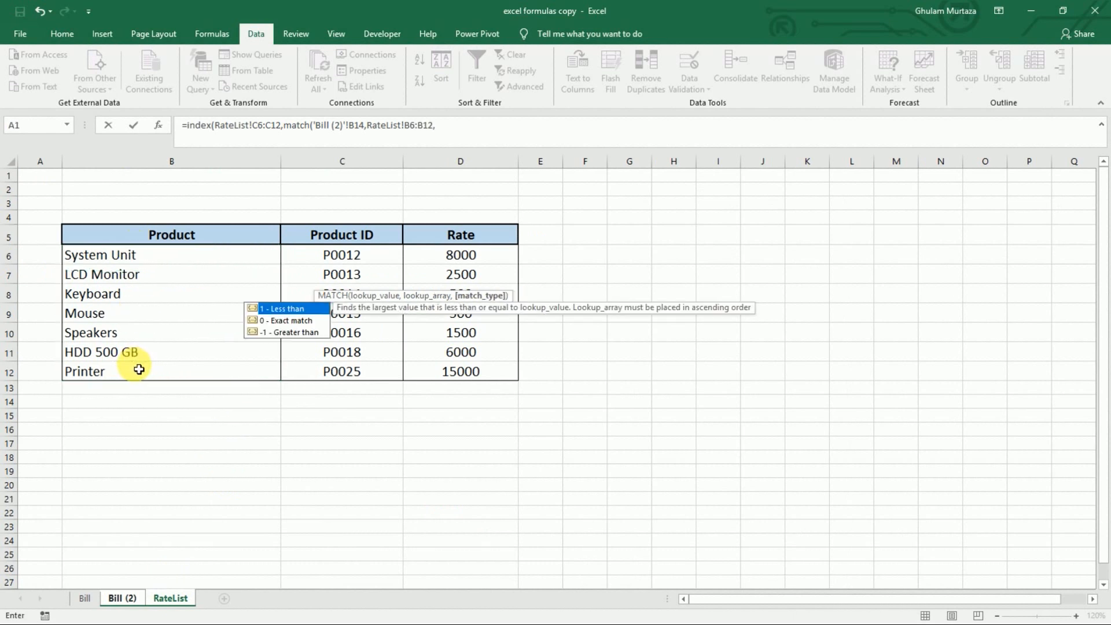
text(0)))
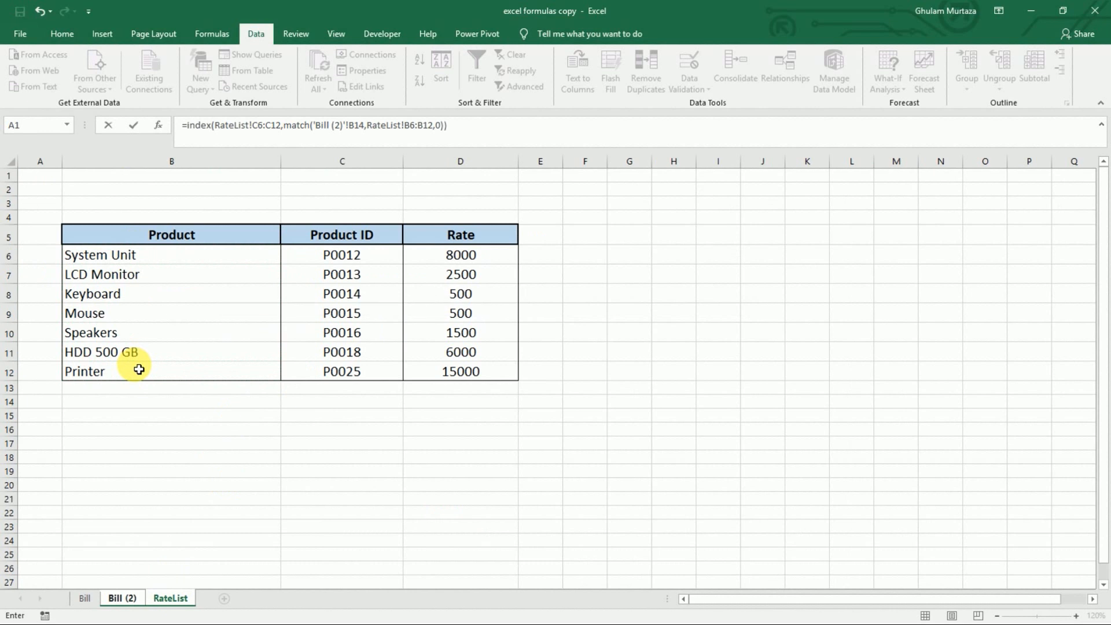
key(Return)
Step: Test the Product ID lookup by choosing Speakers in B14, and set the product back to System Unit
click(162, 278)
click(216, 282)
click(146, 343)
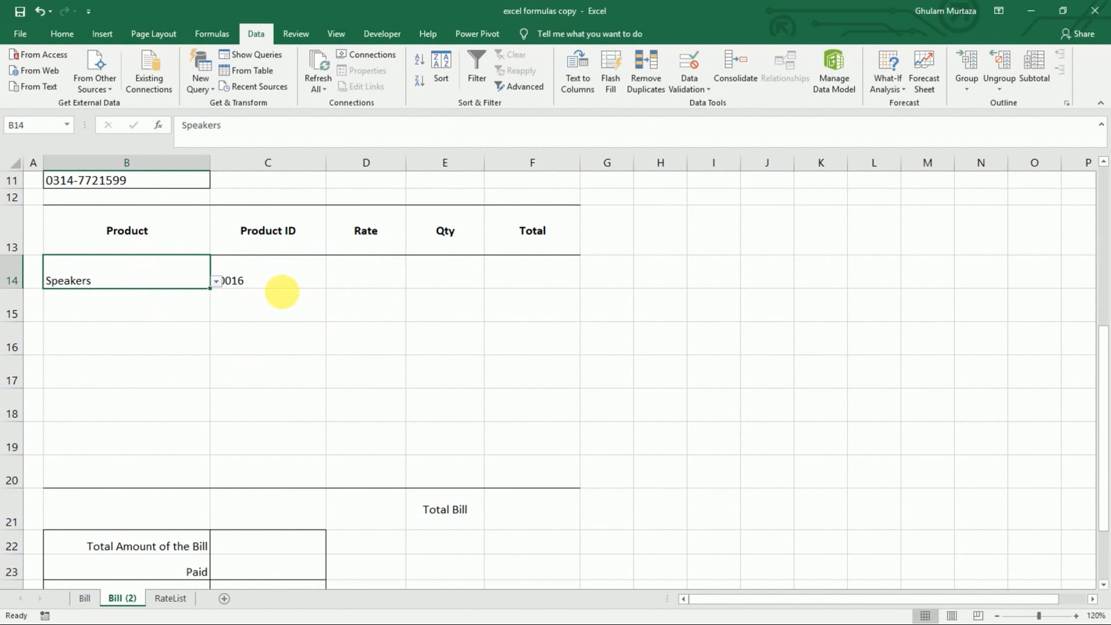
click(216, 281)
click(168, 290)
Step: Enter the rate formula =INDEX(RateList!D6:D12,MATCH('Bill (2)'!B14,RateList!B6:B12,0)) in cell D14
click(383, 272)
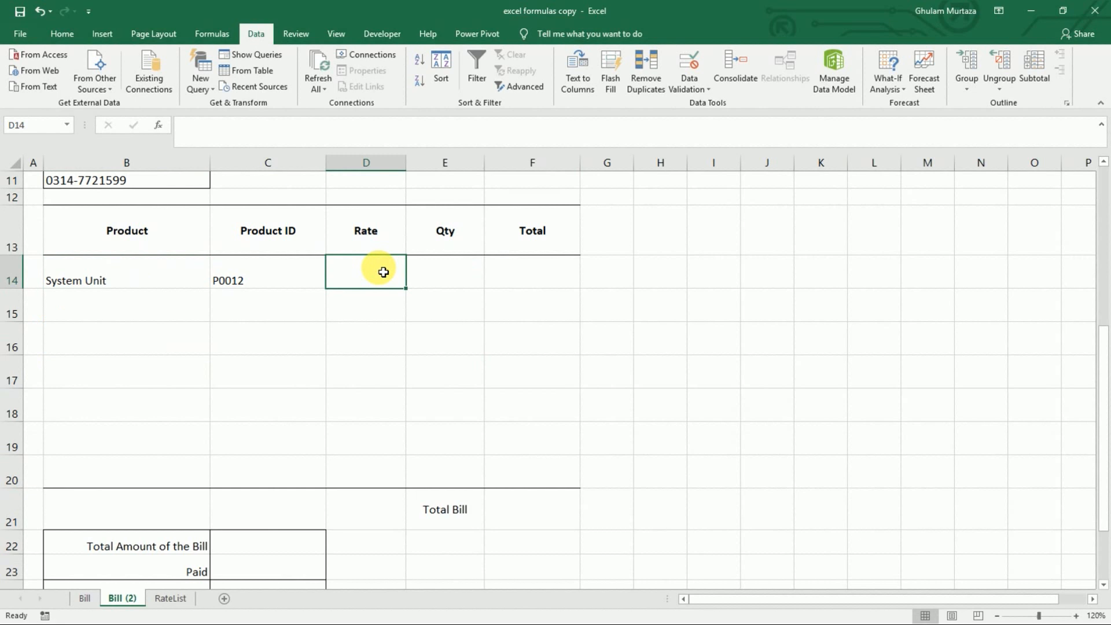
text(=index()
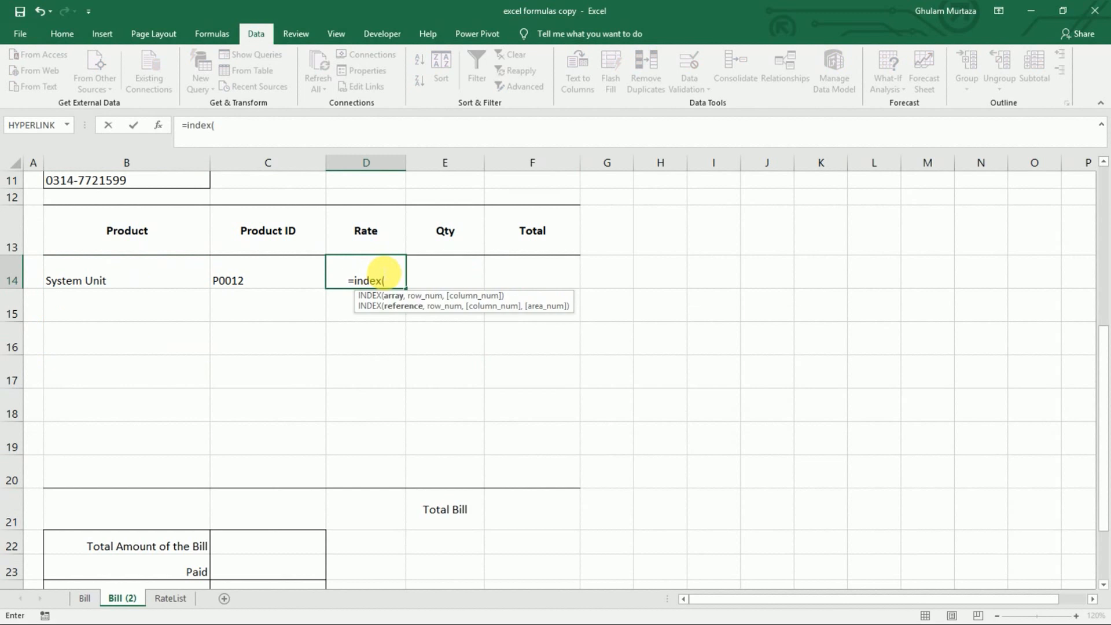
click(171, 600)
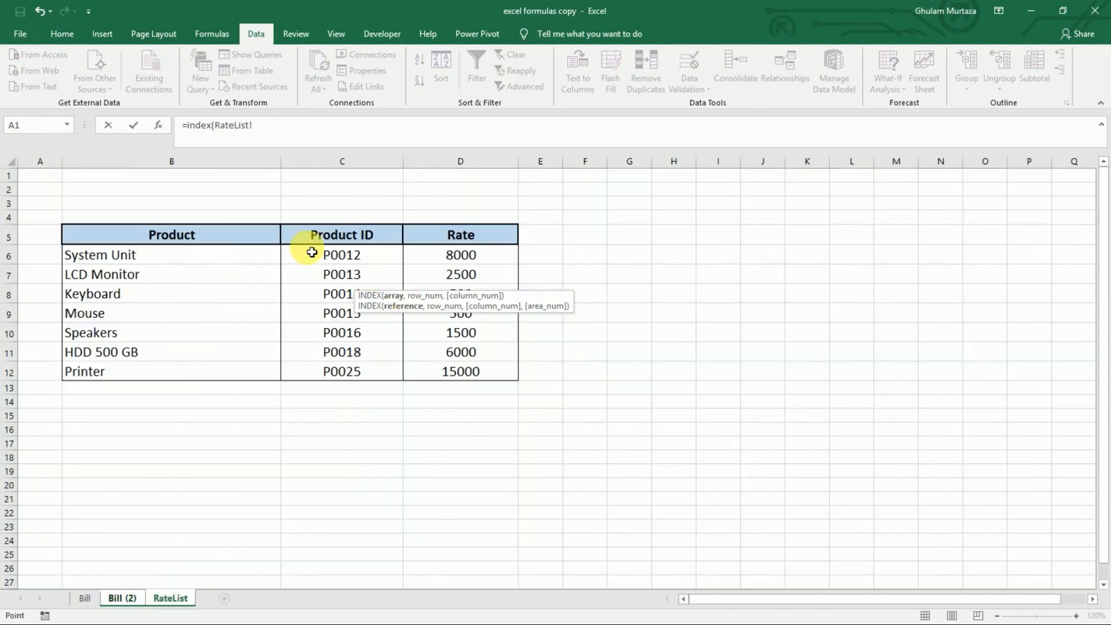
drag(446, 255, 454, 372)
text(,match()
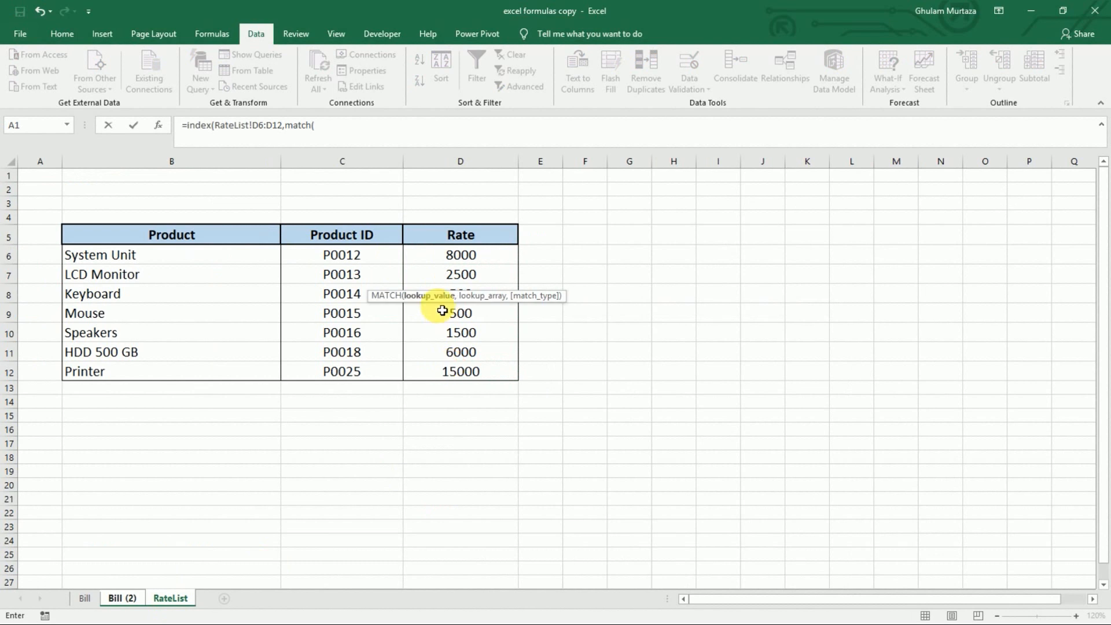
click(131, 602)
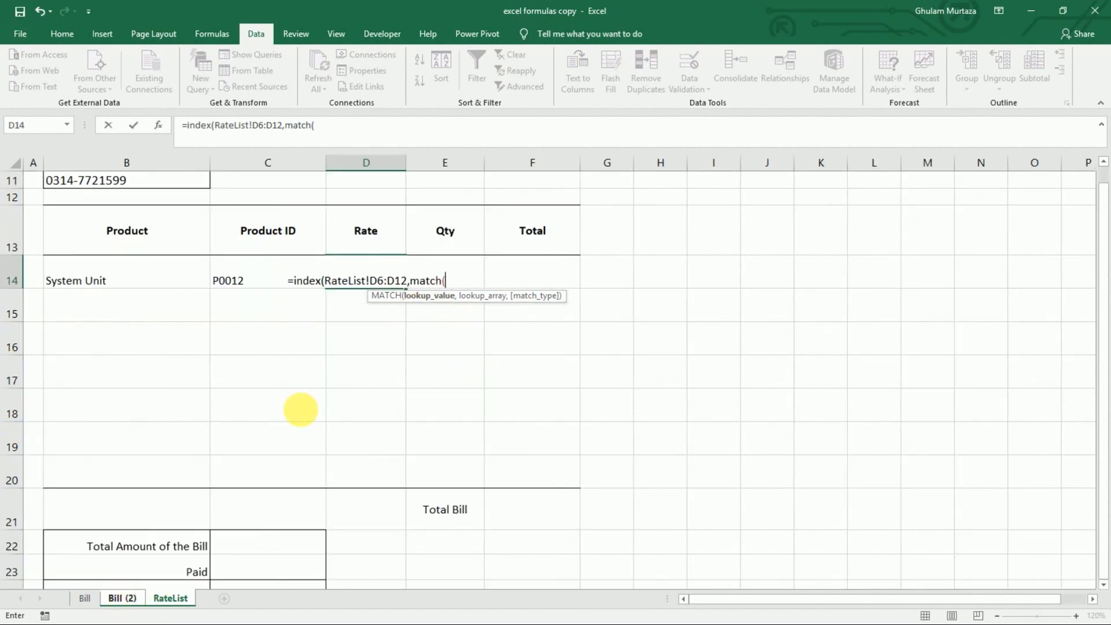
click(115, 281)
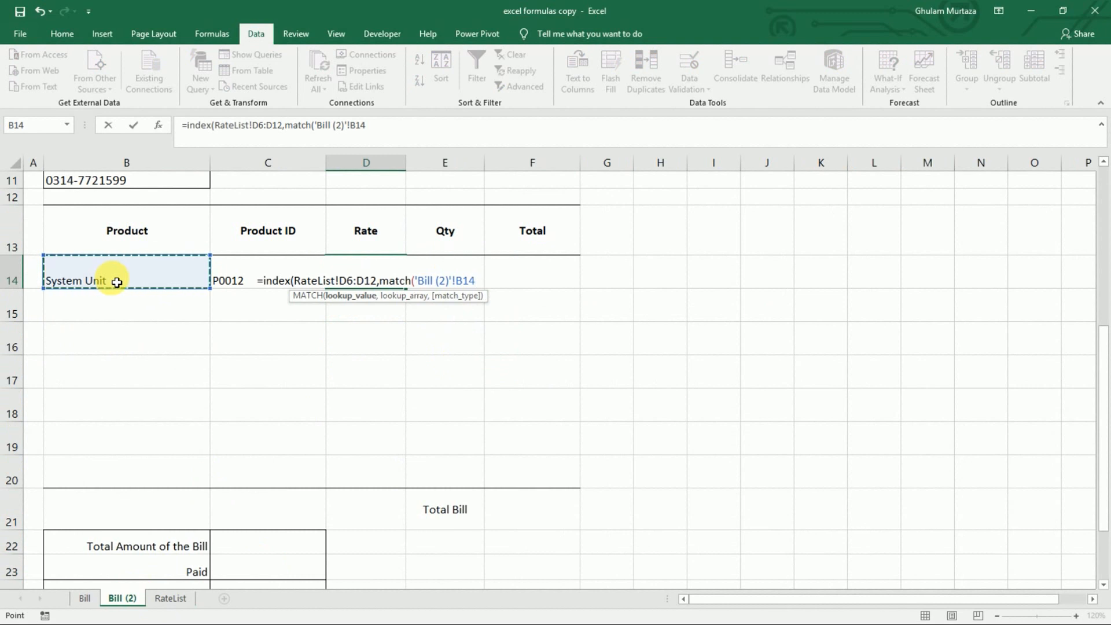
text(,)
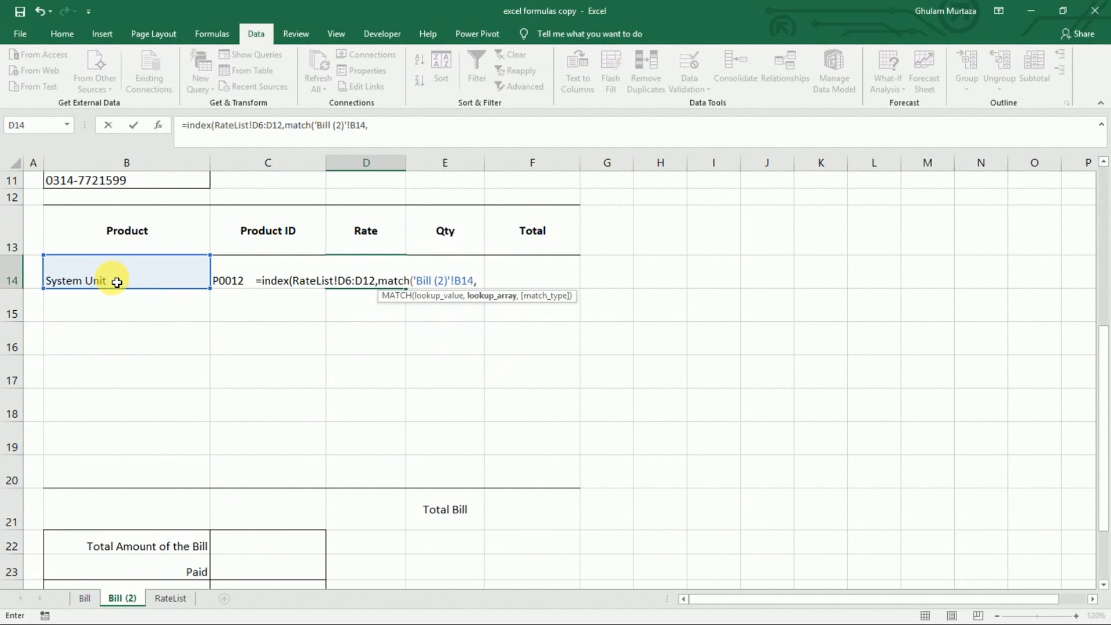
click(169, 597)
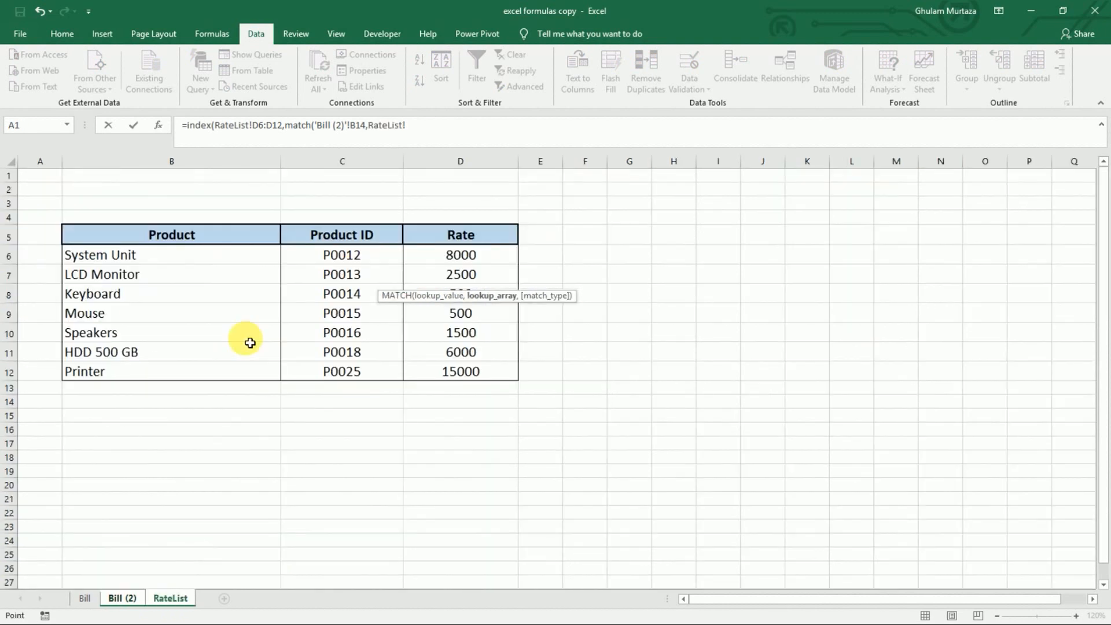
drag(84, 253, 85, 380)
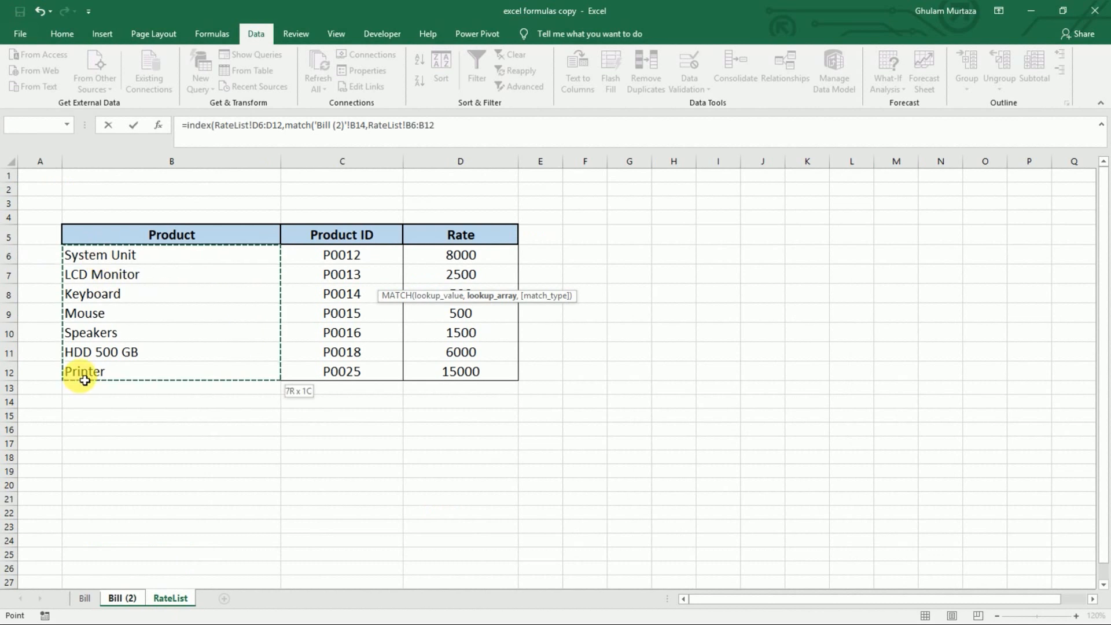
text(,0)))
key(Return)
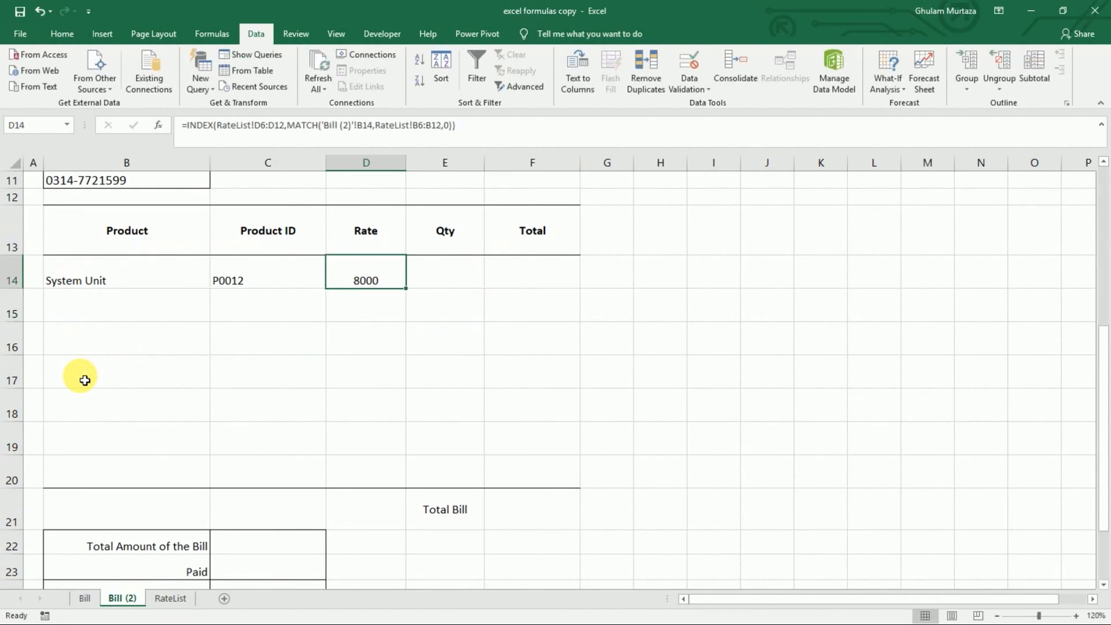
Step: Enter the formula =SUM(D14*E14) in Total cell F14 to multiply the rate by the quantity
click(463, 278)
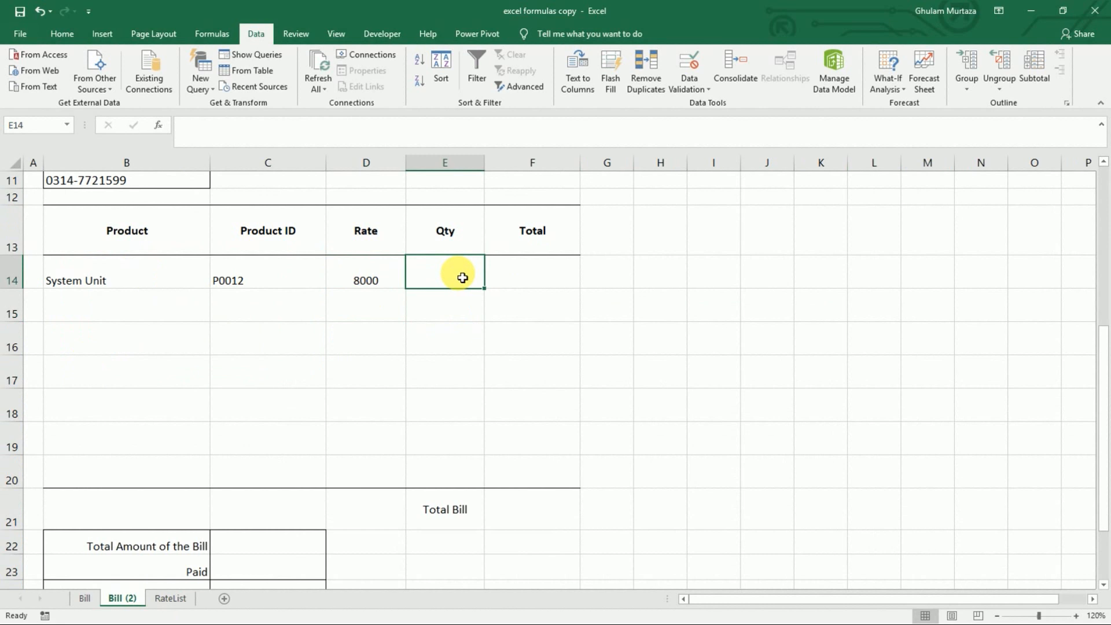
click(535, 278)
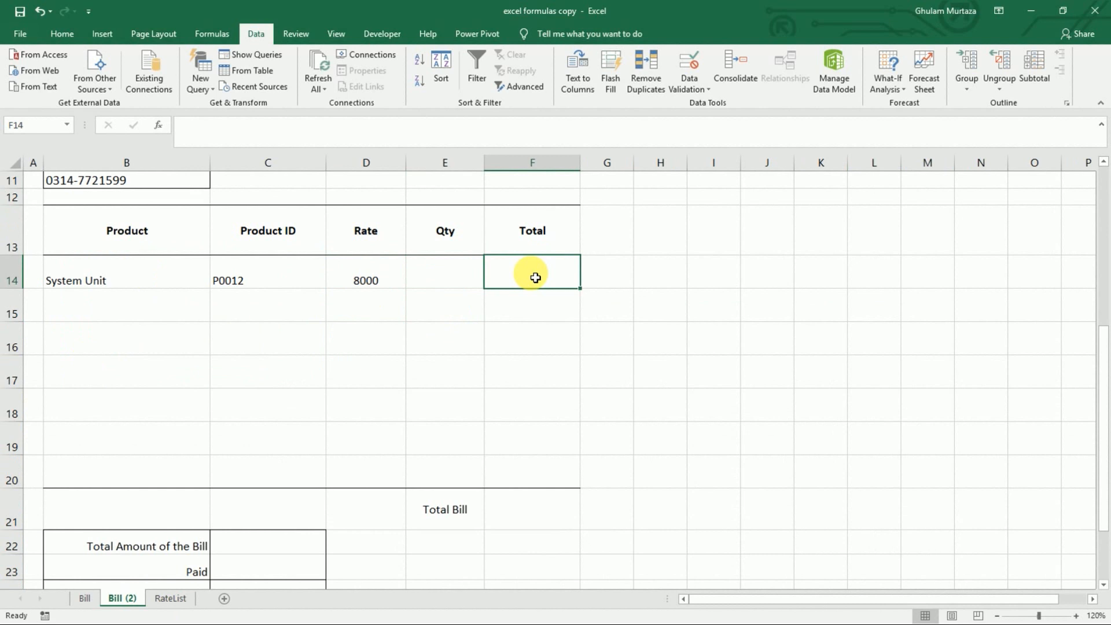
text(=sum()
click(371, 279)
text(*)
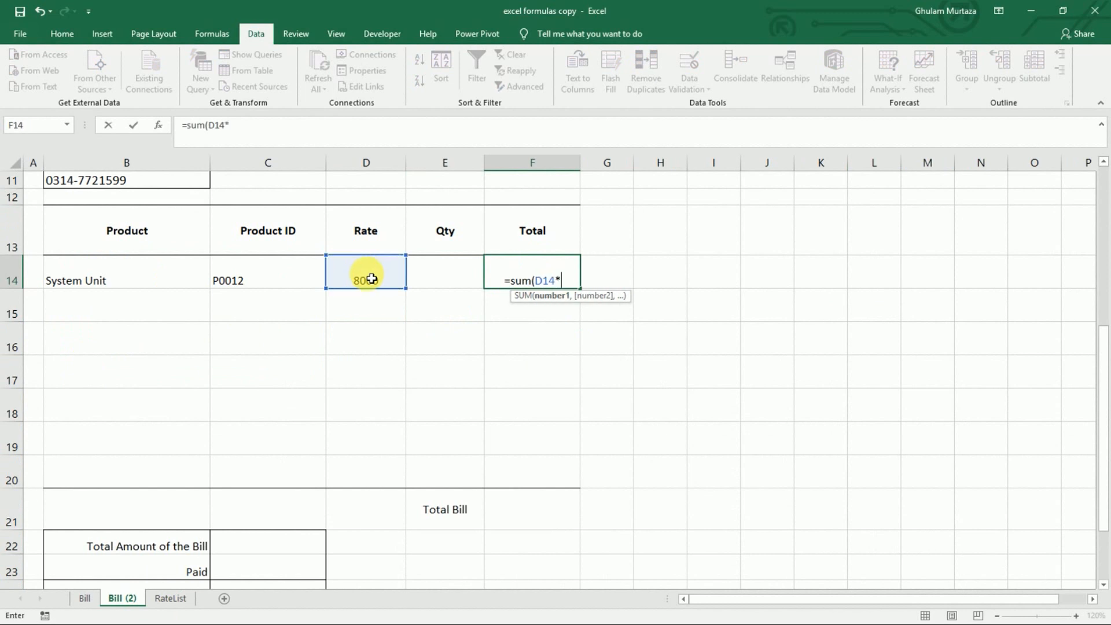
click(437, 276)
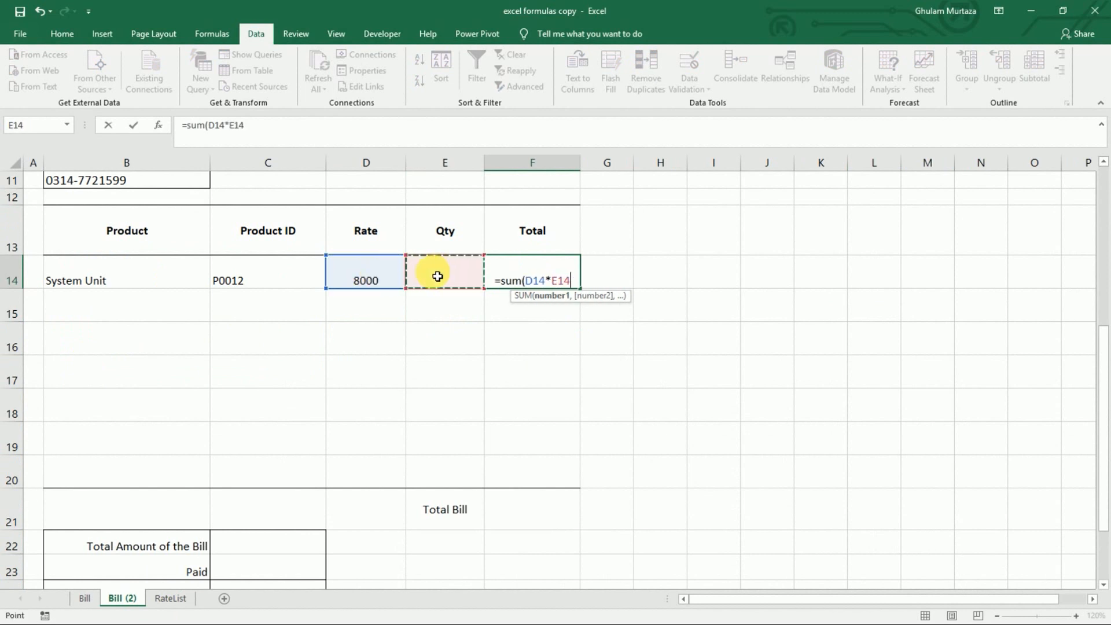
text())
key(Return)
key(Up)
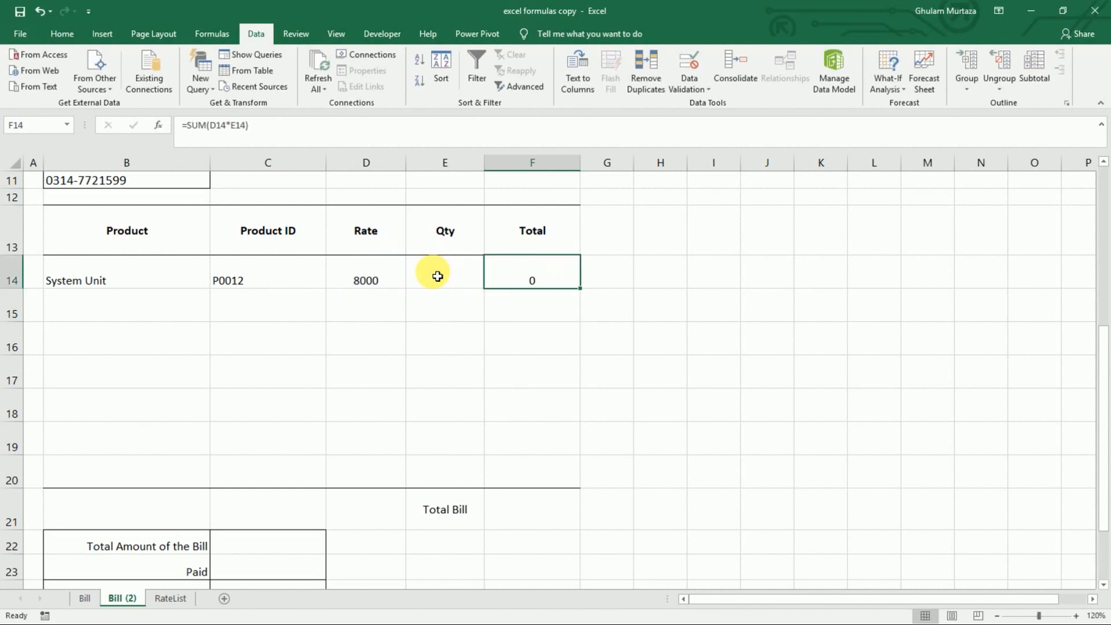
Step: Set the System Unit quantity in cell E14 to 1
click(467, 278)
text(1)
key(Return)
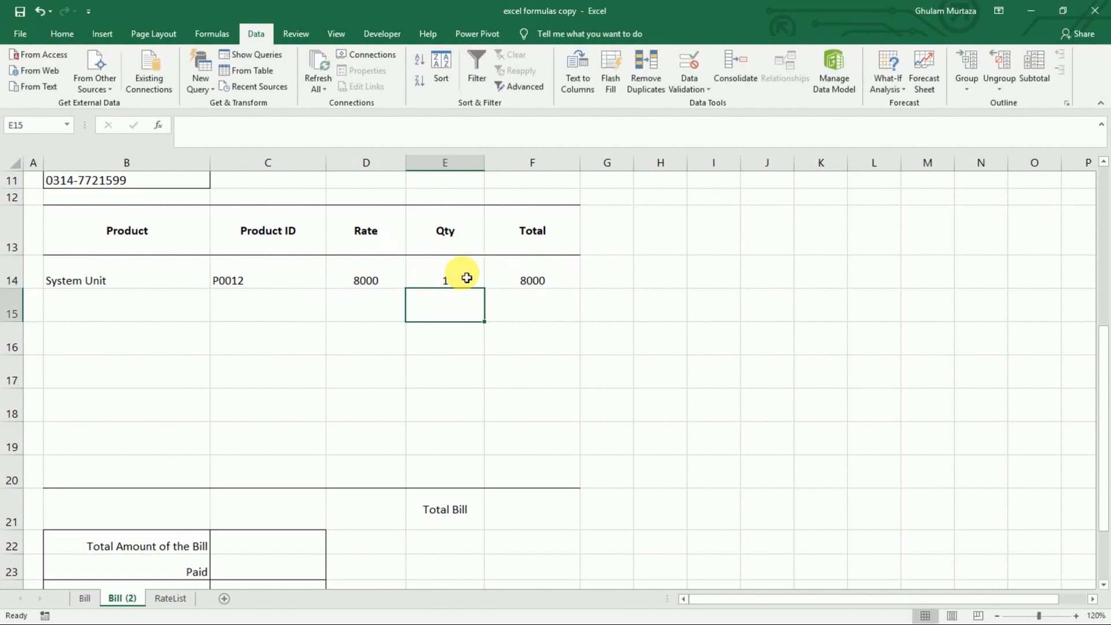
Step: Try choosing products from the dropdown lists in cells B15 and B16, and undo both selections
click(265, 280)
click(165, 307)
click(215, 314)
click(183, 341)
click(206, 347)
click(216, 348)
click(173, 384)
click(312, 318)
key(ctrl+z)
key(ctrl+z)
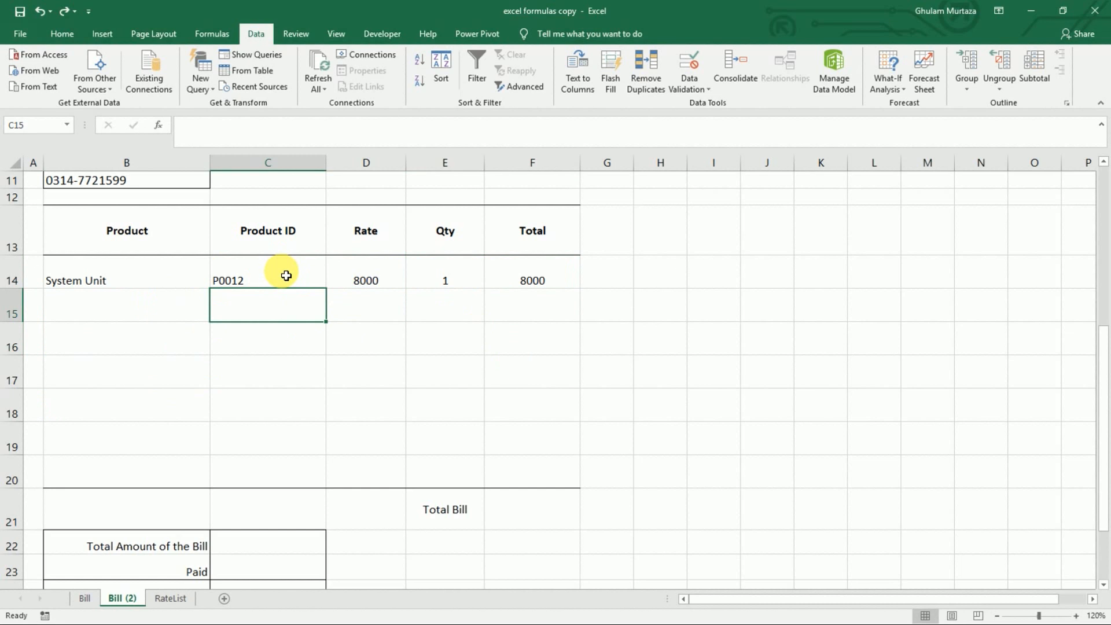
Step: Make the RateList ranges in the C14 Product ID formula absolute as $C$6:$C$12 and $B$6:$B$12, keeping B14 relative
click(281, 280)
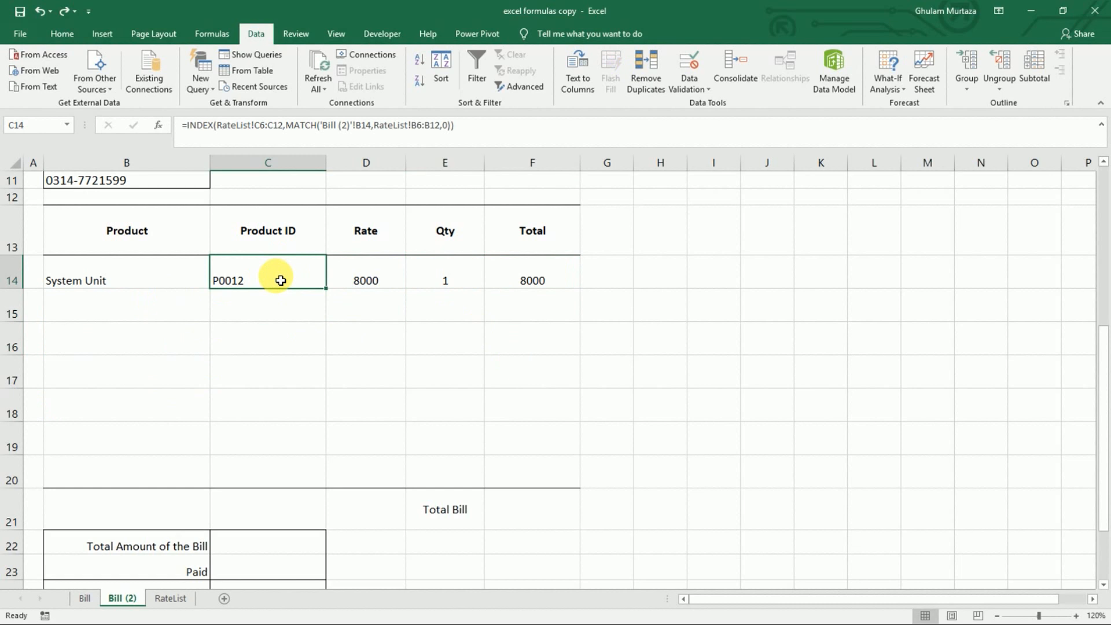
double_click(287, 281)
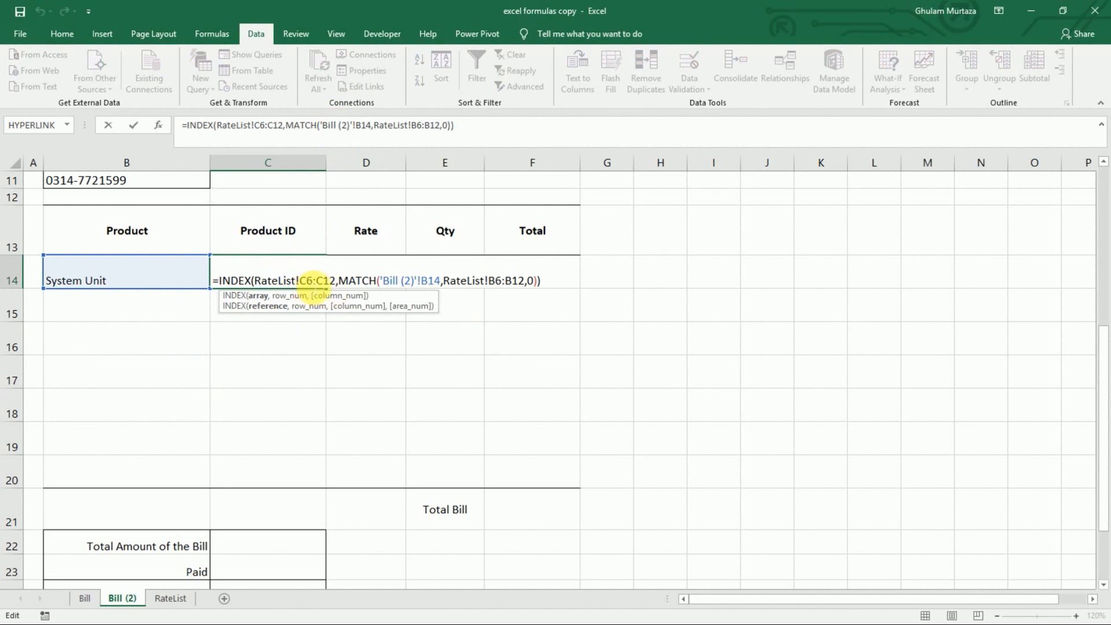
click(313, 281)
key(F4)
click(341, 281)
key(F4)
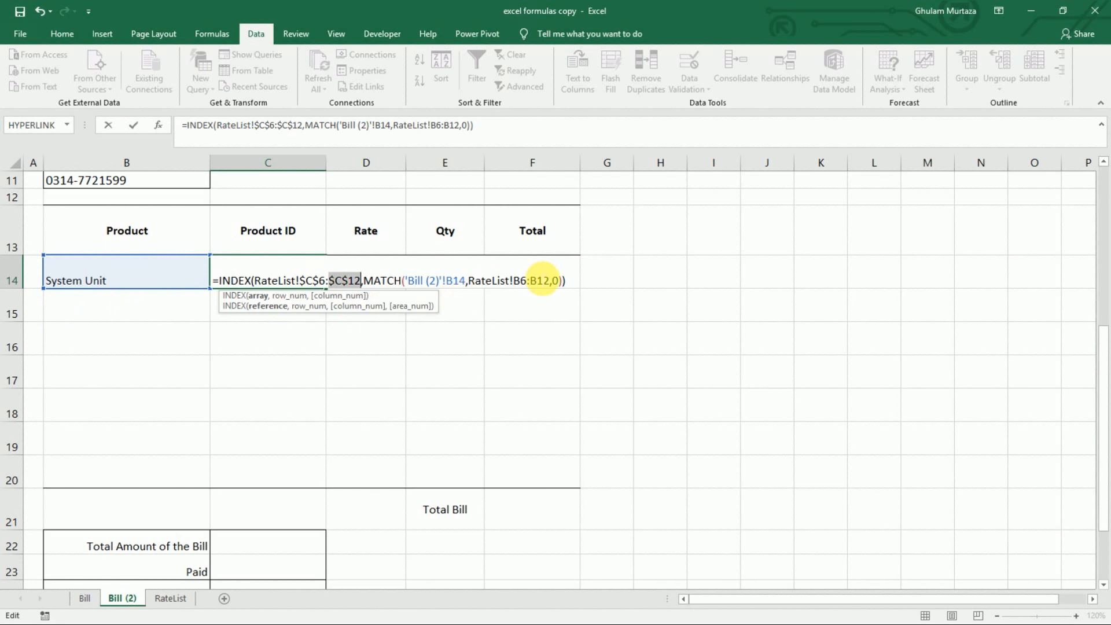
click(520, 280)
key(F4)
click(557, 281)
key(F4)
key(Return)
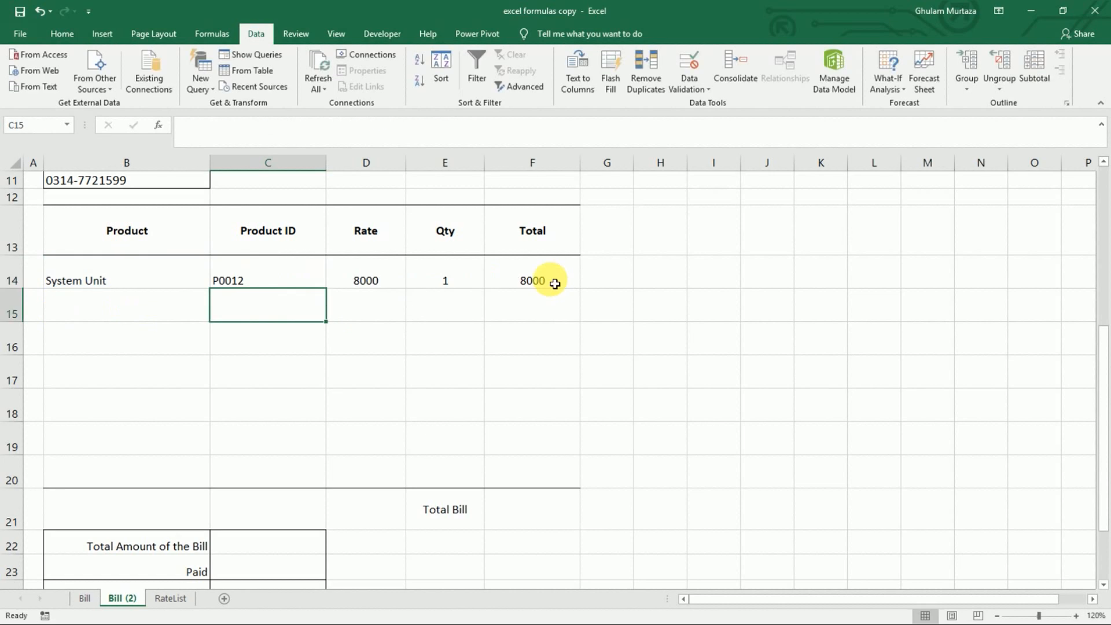
Step: Copy the Product ID lookup formula from C14 down through C20 and check the copied formulas
click(323, 279)
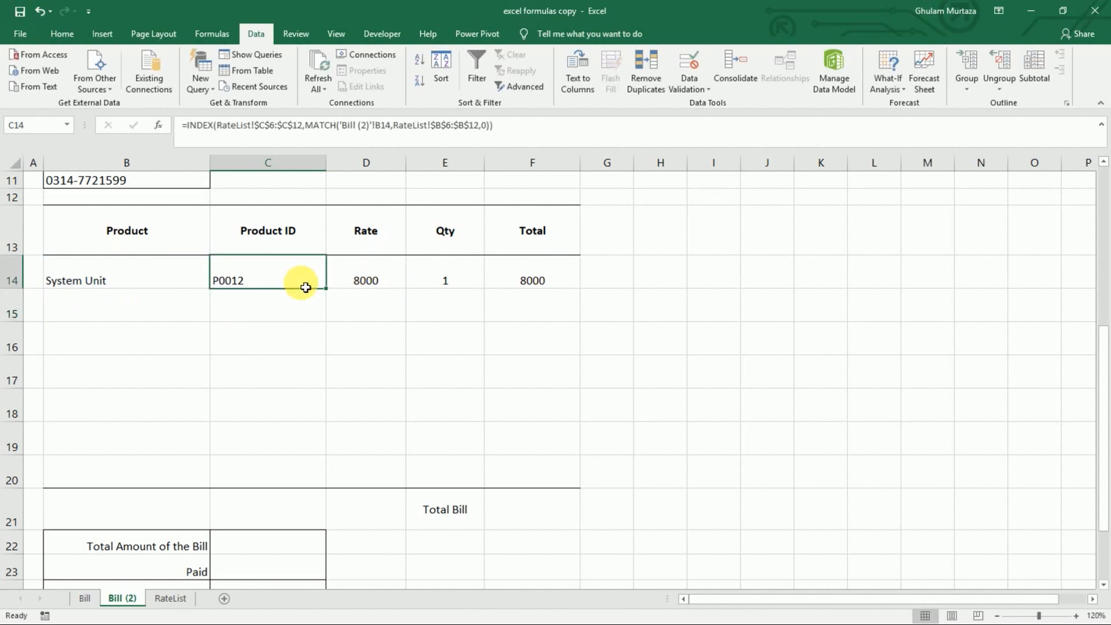
drag(332, 294, 315, 480)
click(293, 377)
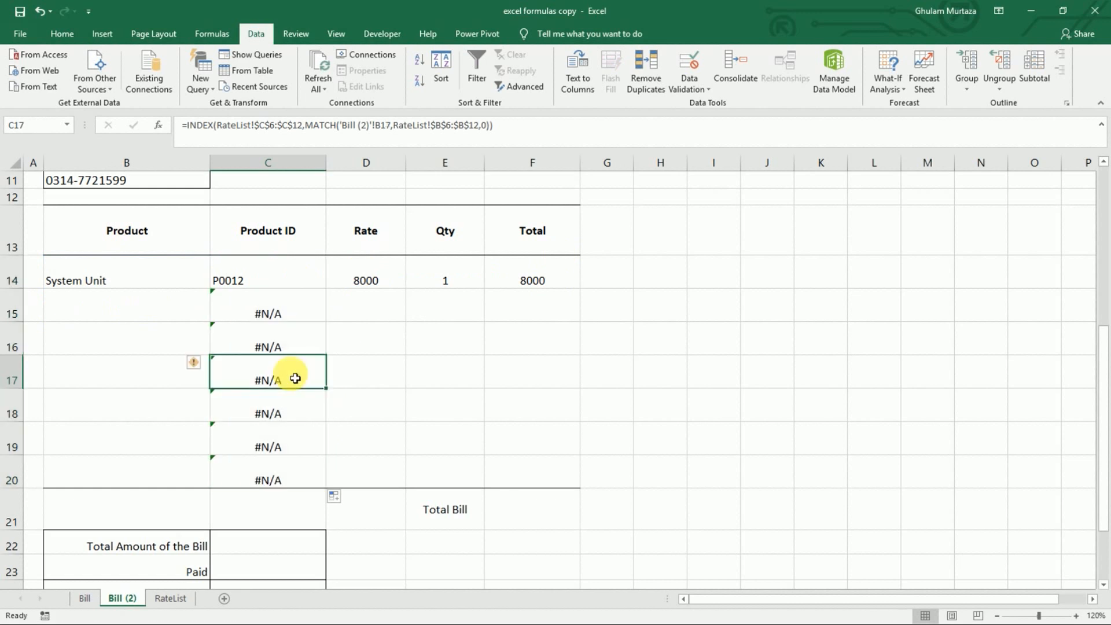
click(292, 317)
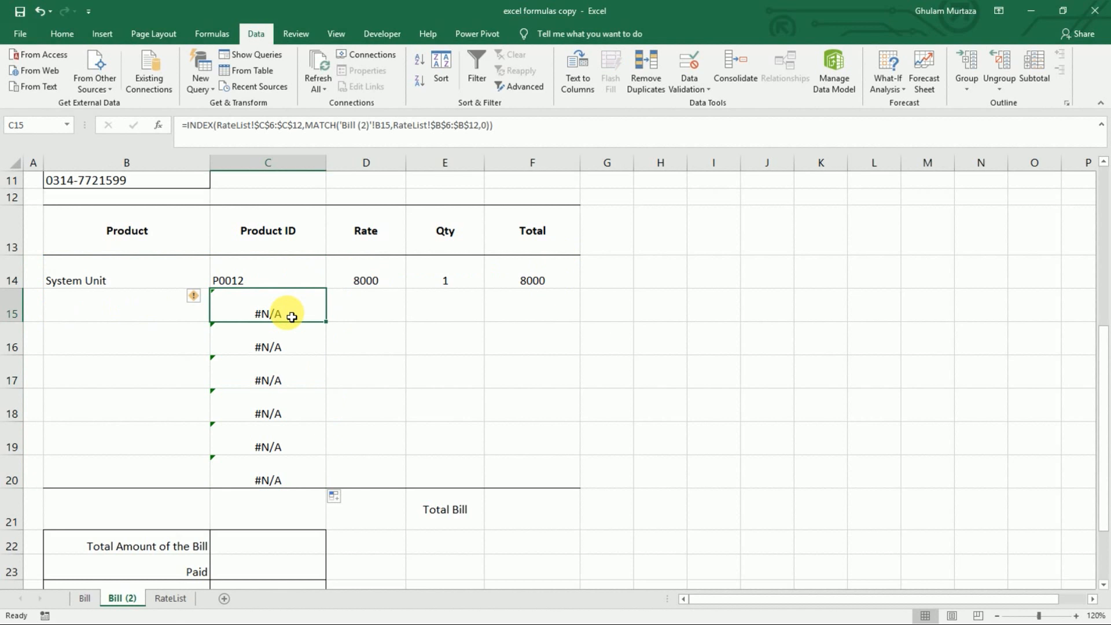
Step: Make the RateList ranges in the D14 Rate formula absolute as $D$6:$D$12 and $B$6:$B$12, keeping B14 relative
click(365, 317)
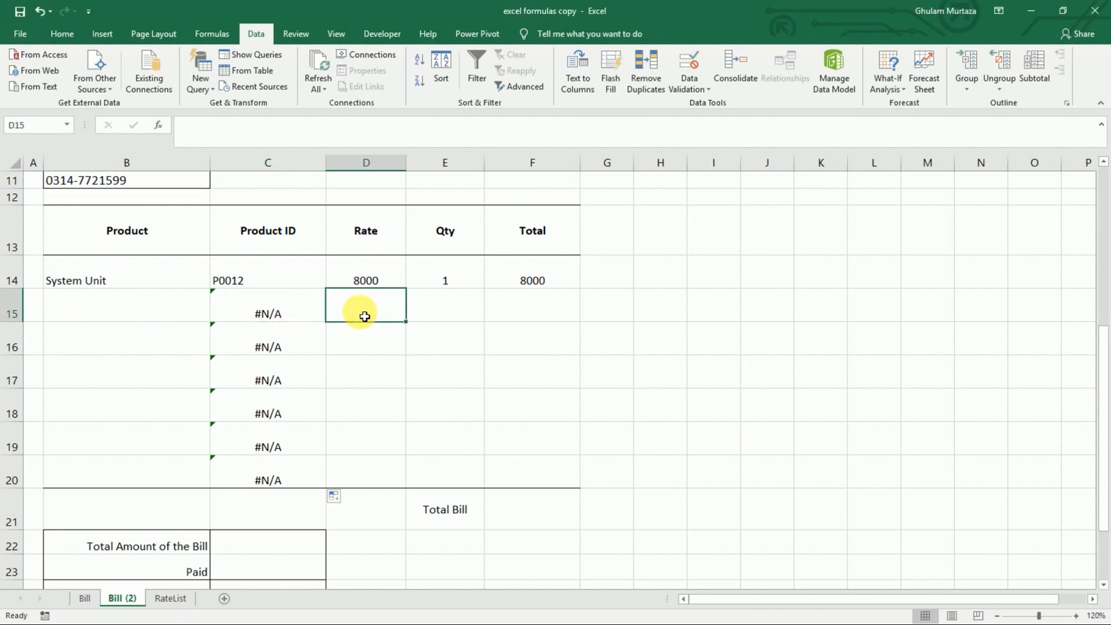
click(384, 266)
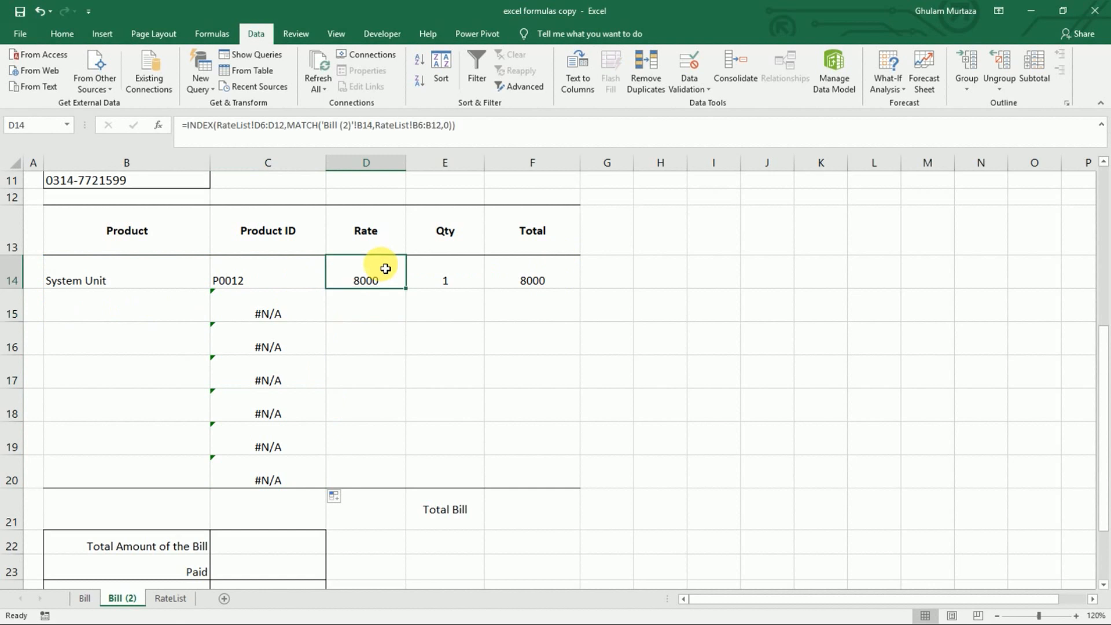
double_click(377, 281)
click(296, 281)
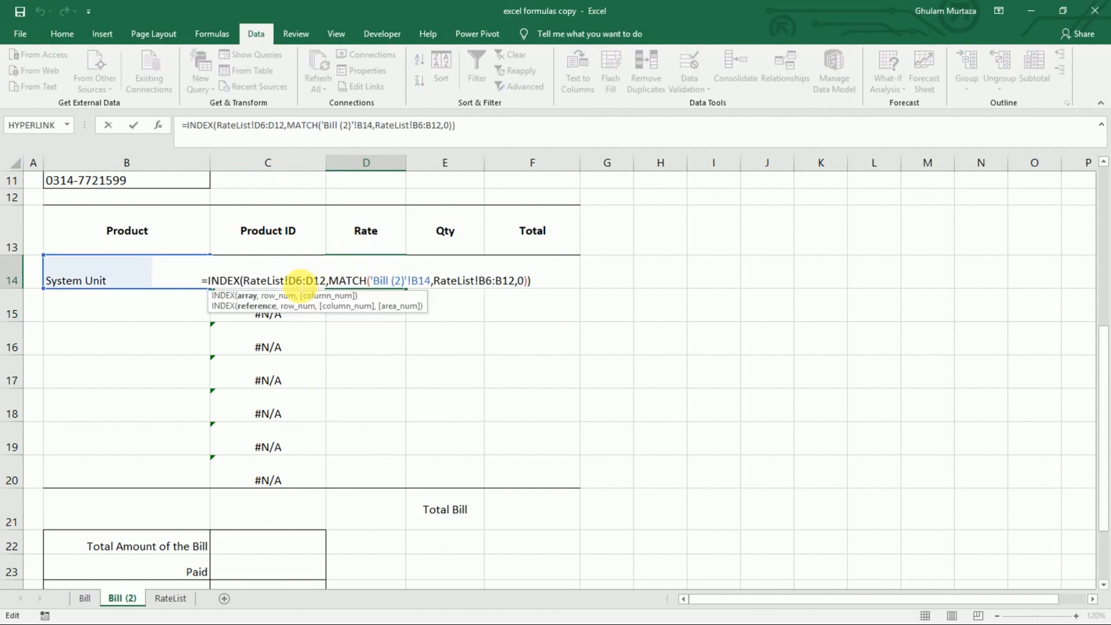
key(F4)
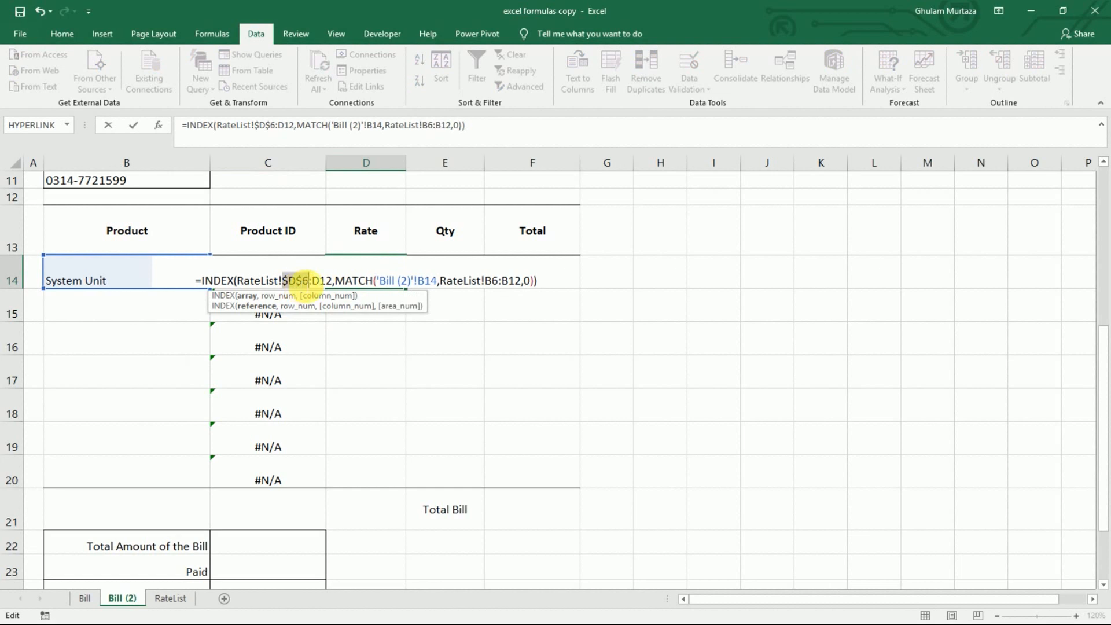
click(328, 281)
key(F4)
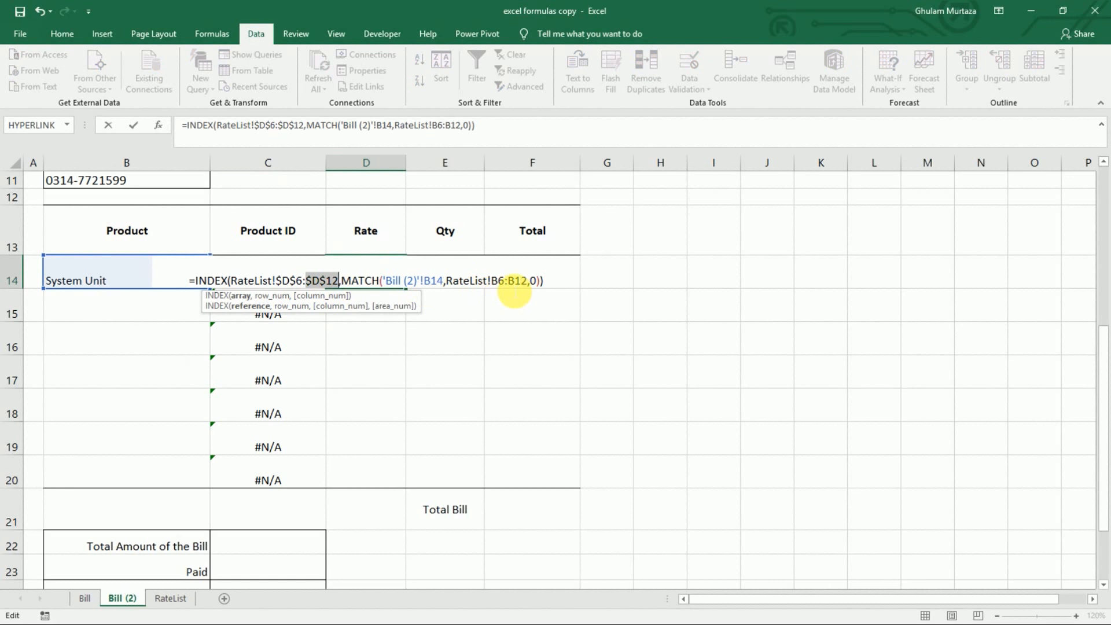
click(501, 282)
key(F4)
click(524, 281)
key(F4)
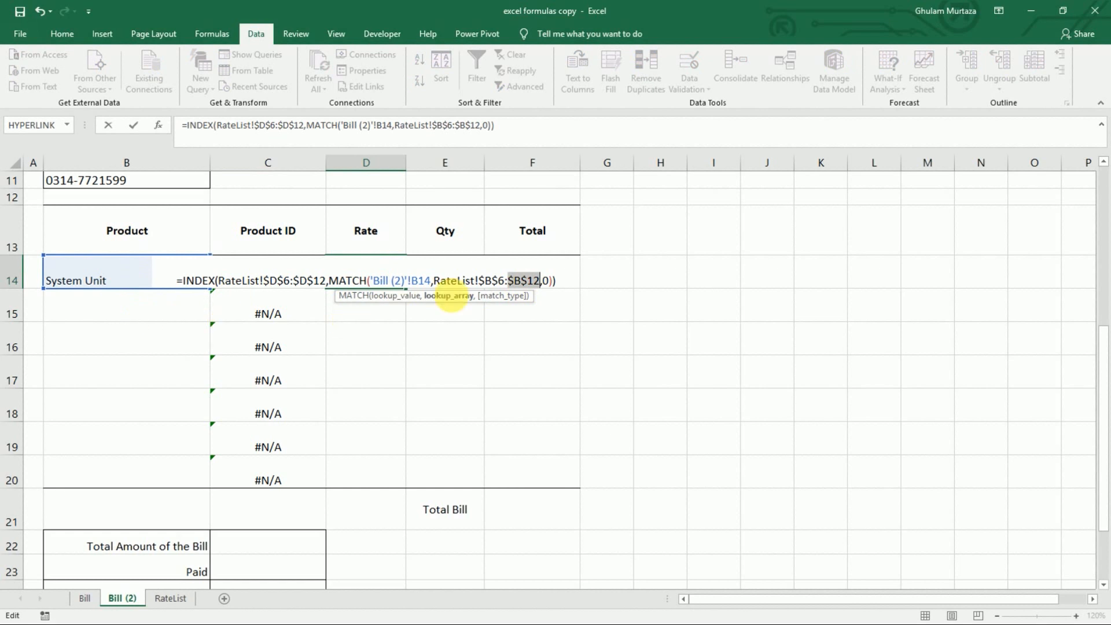
key(Return)
Step: Copy the Rate lookup formula from D14 down through D20
click(392, 280)
drag(414, 296, 397, 479)
click(380, 302)
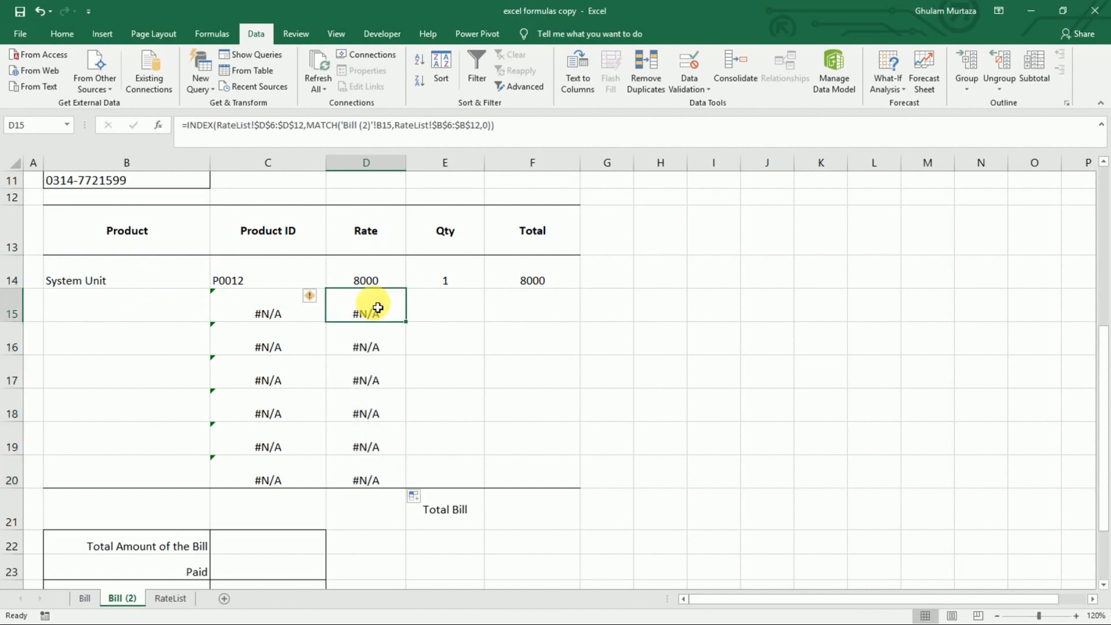
Step: Examine the lookup formulas in D15, C15 and C14 to check which product cell each one references
click(96, 317)
double_click(353, 318)
key(Return)
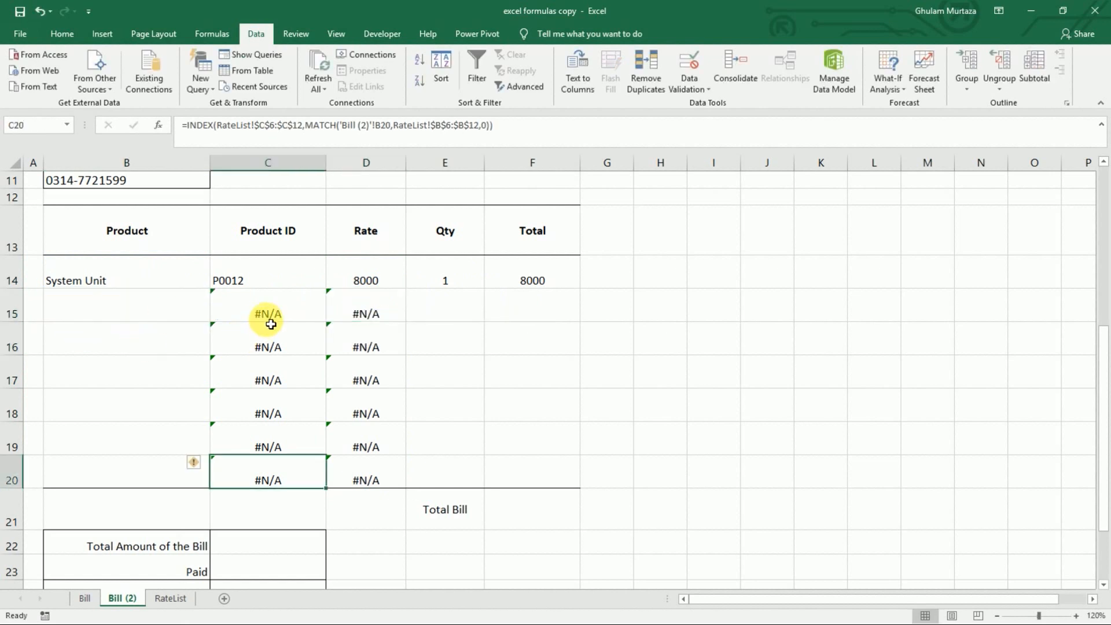
double_click(277, 311)
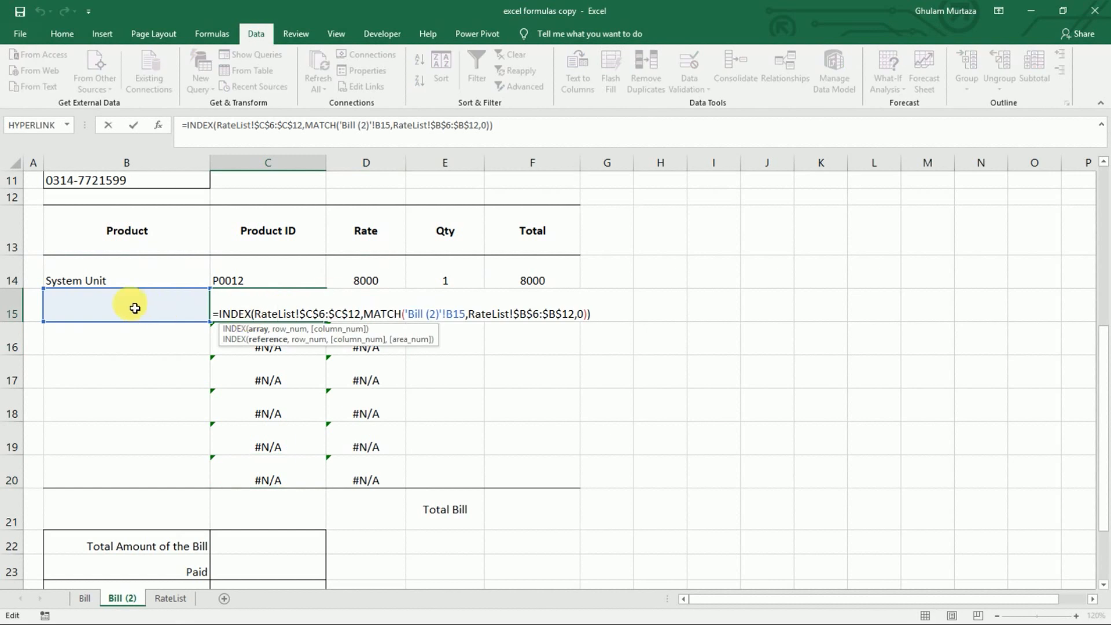
key(Escape)
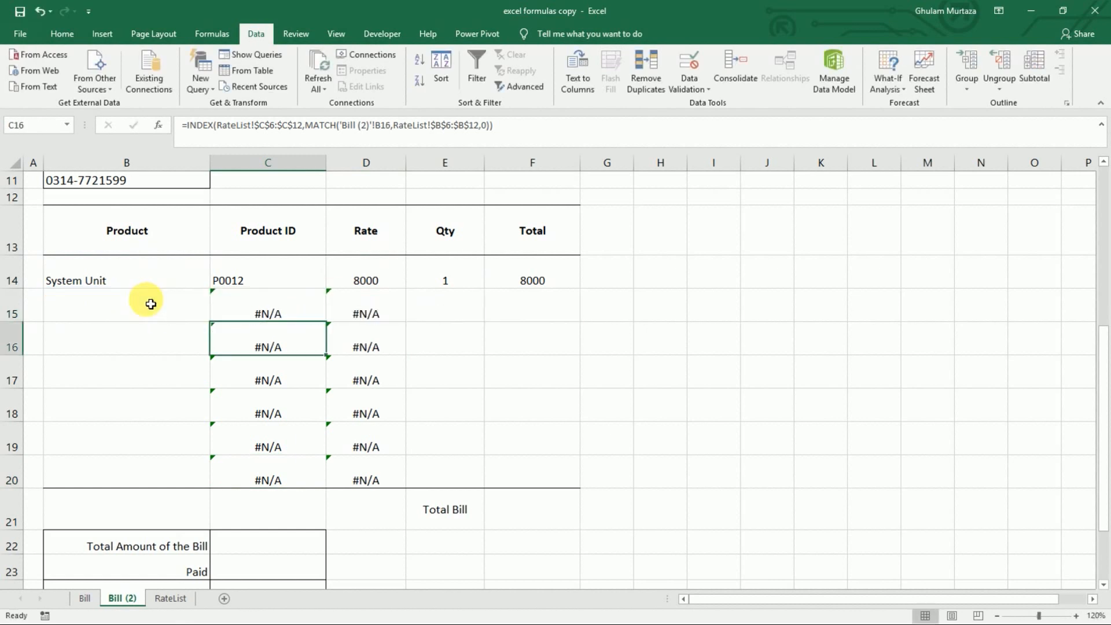
double_click(236, 281)
key(Return)
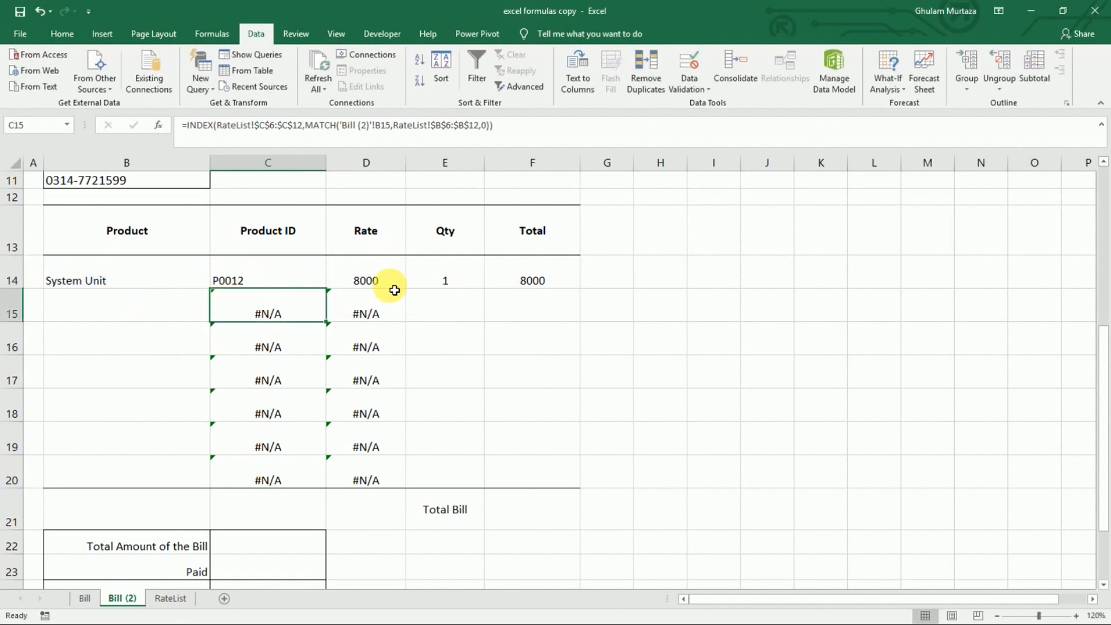
Step: Enter the quantities 2, 2, 1, 2, 2 and 2 in Qty cells E15 through E20
click(469, 281)
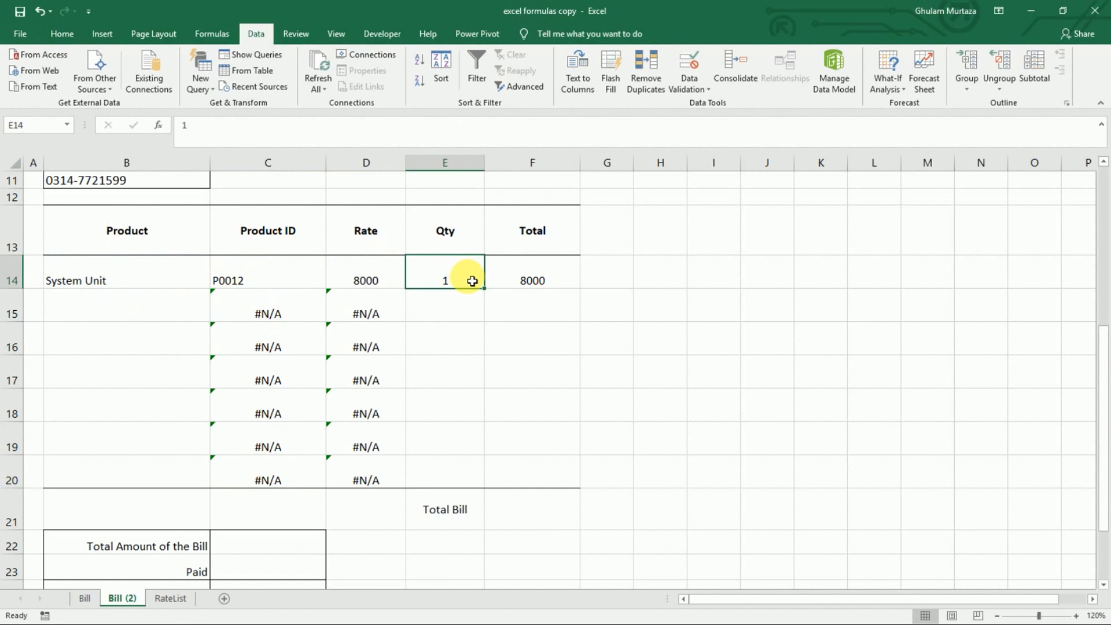
click(476, 309)
text(2)
key(Return)
text(2)
key(Return)
text(1)
key(Return)
text(2)
key(Return)
text(2)
key(Return)
text(2)
key(Return)
Step: Copy the Total formula from F14 down through F20
click(550, 279)
drag(582, 294, 583, 494)
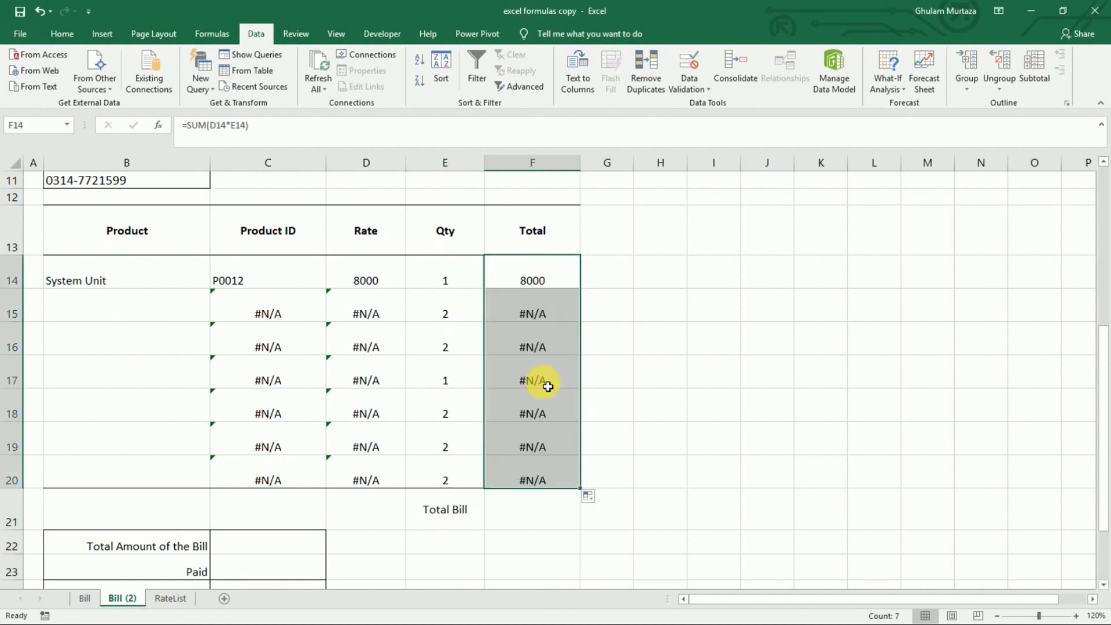
click(538, 335)
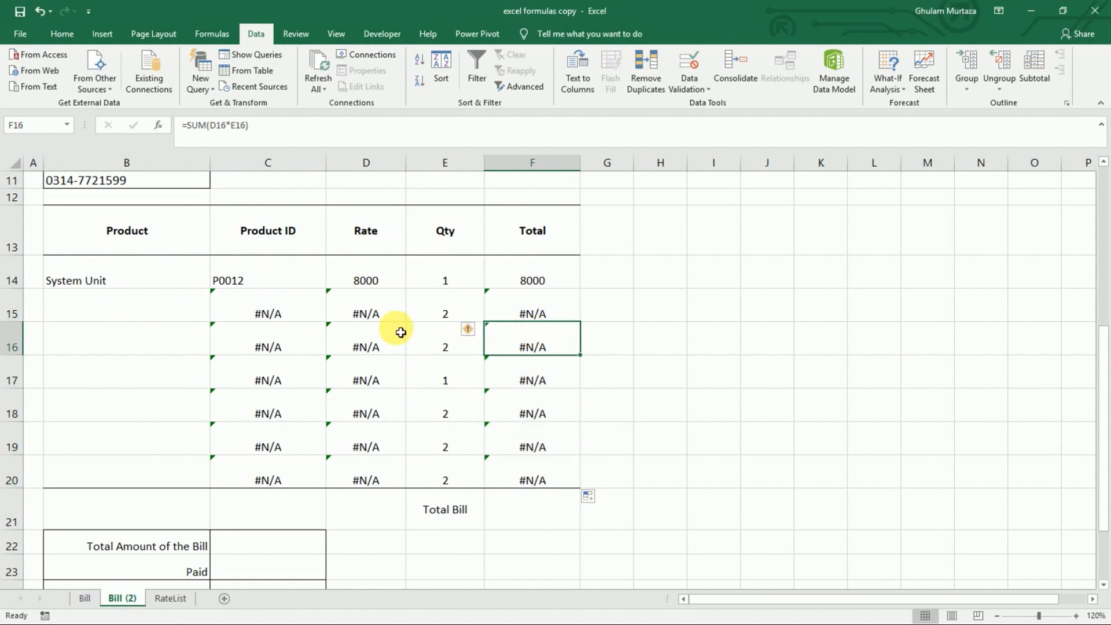
Step: Choose LCD Monitor as the product in both B15 and B16
click(155, 317)
click(216, 318)
click(175, 339)
click(212, 347)
click(216, 348)
click(166, 376)
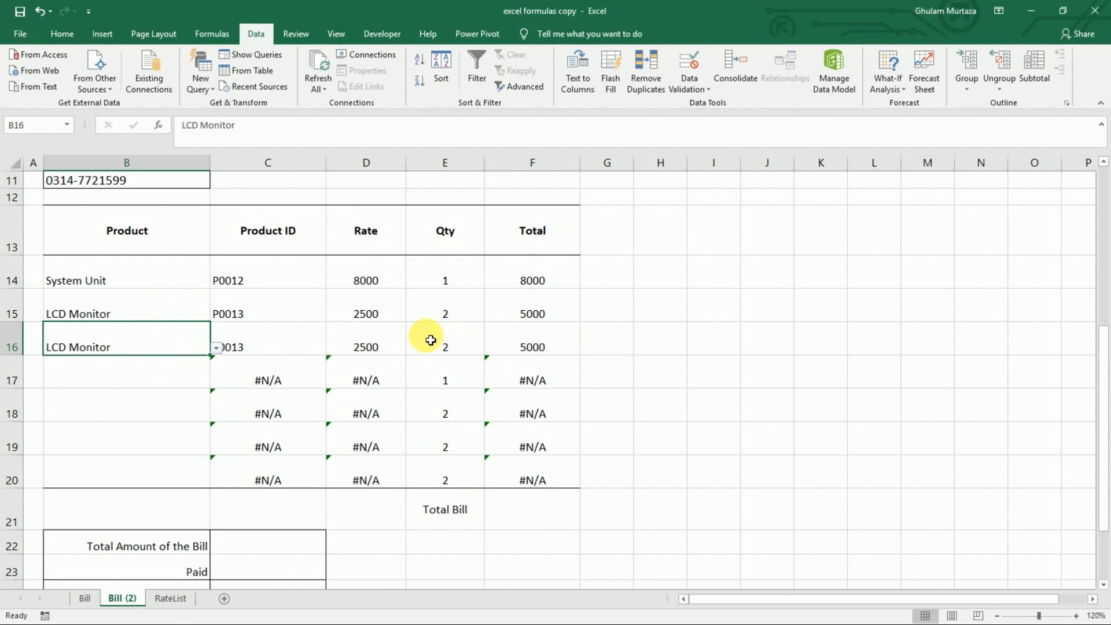
click(268, 389)
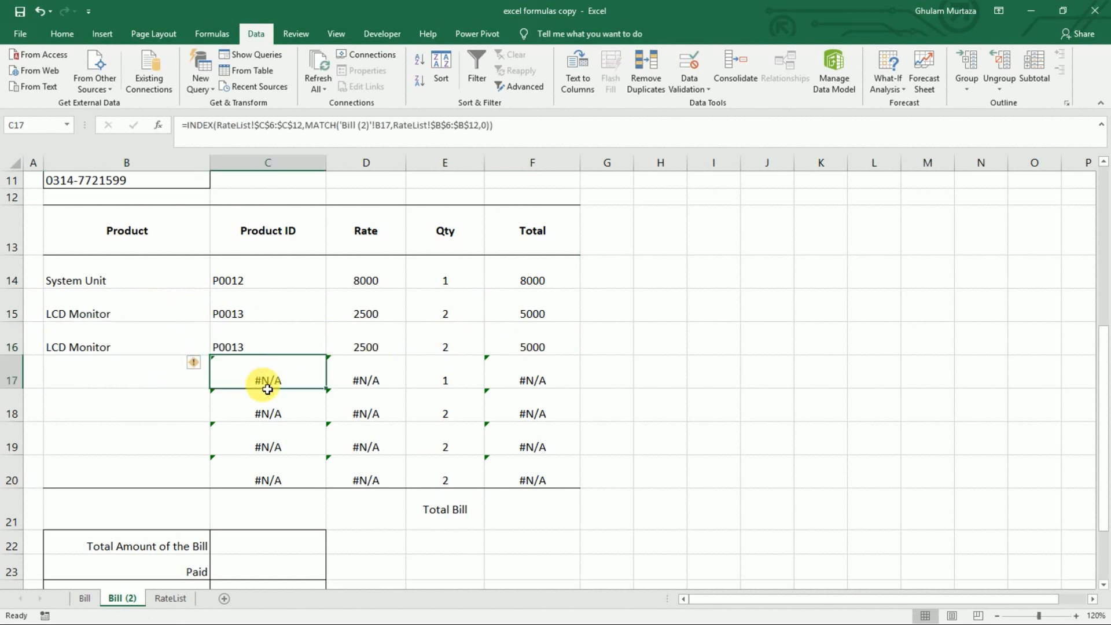
Step: On the Bill sheet, clear the Keyboard product in B16 and its quantity in E16, and return to the Bill (2) sheet
click(85, 598)
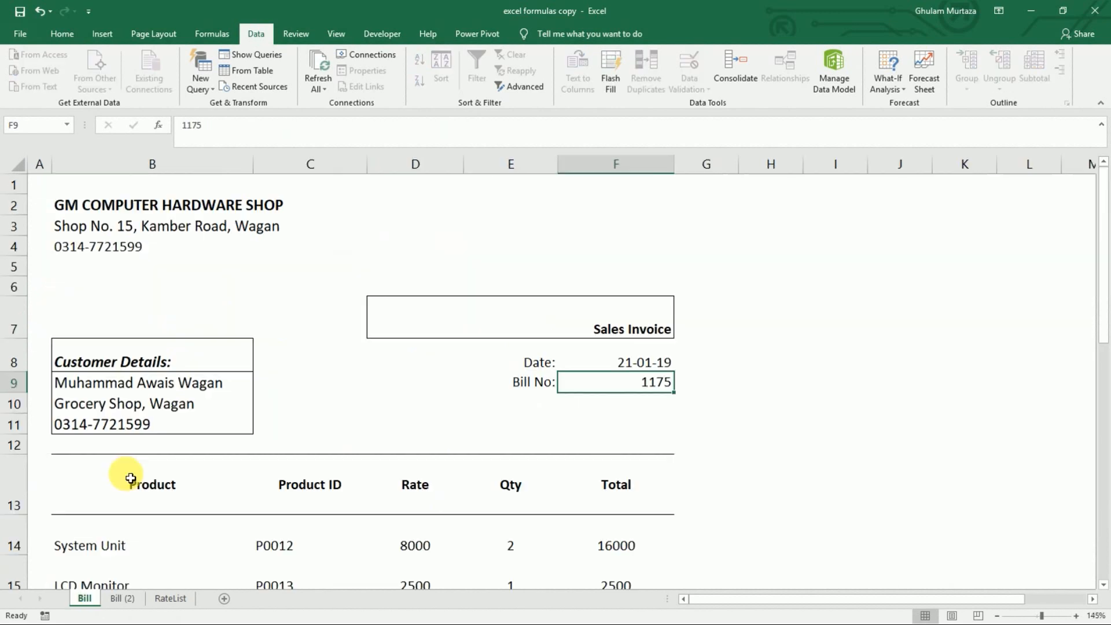
drag(1105, 339, 1103, 468)
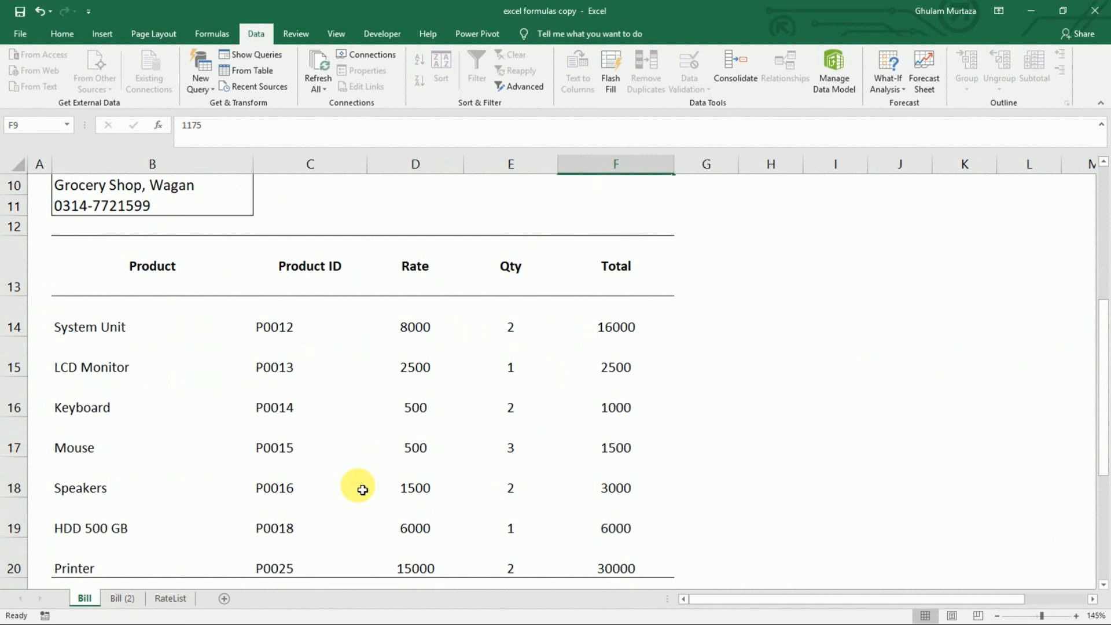
click(93, 383)
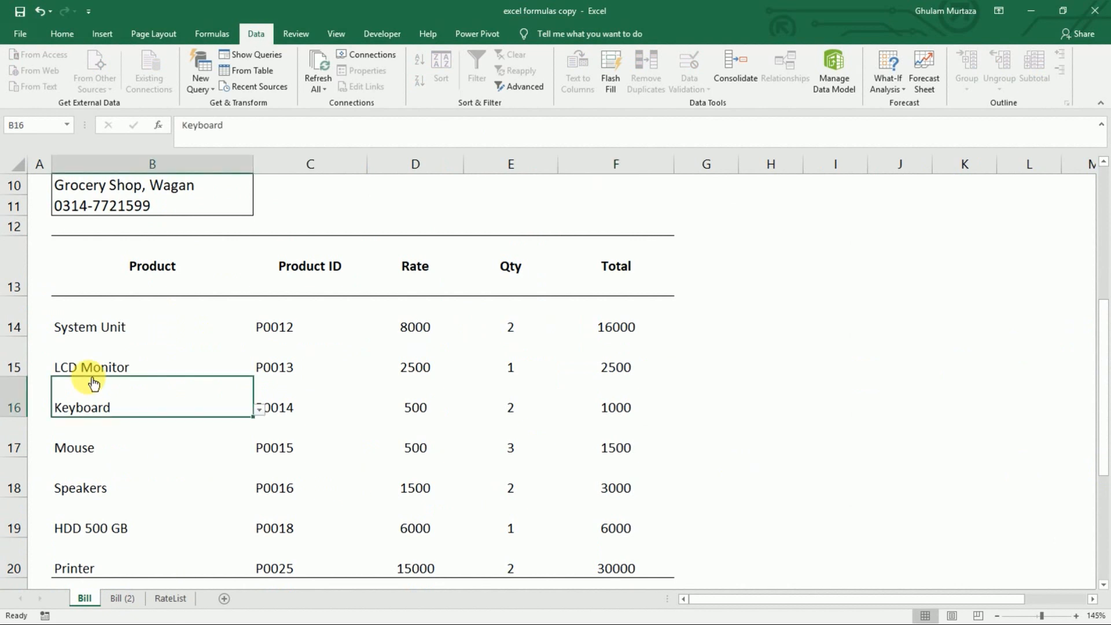
key(Delete)
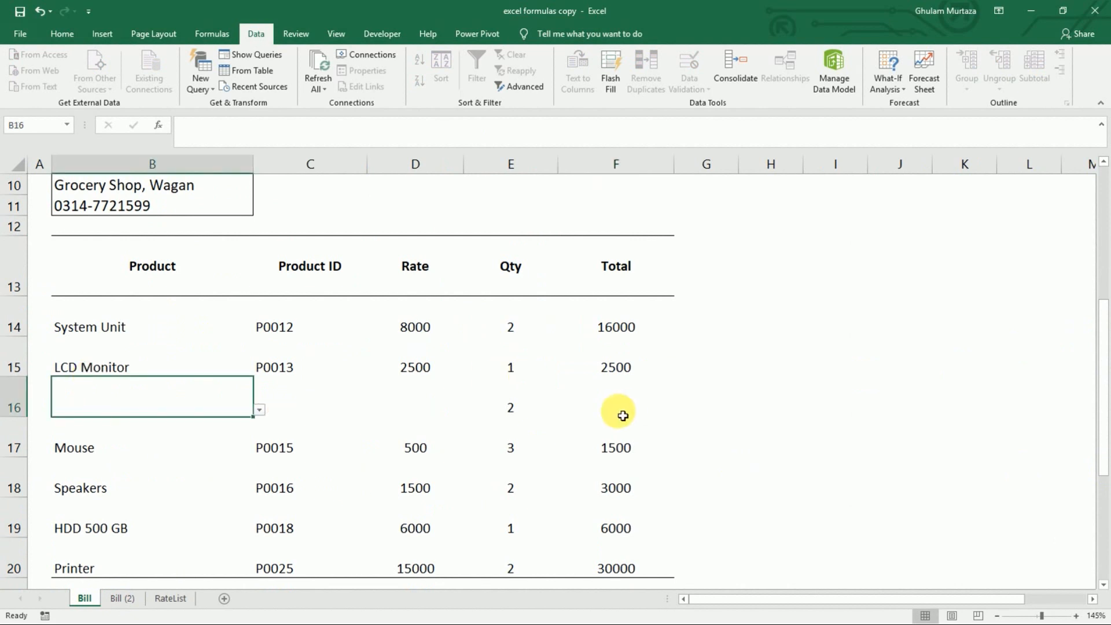
click(513, 414)
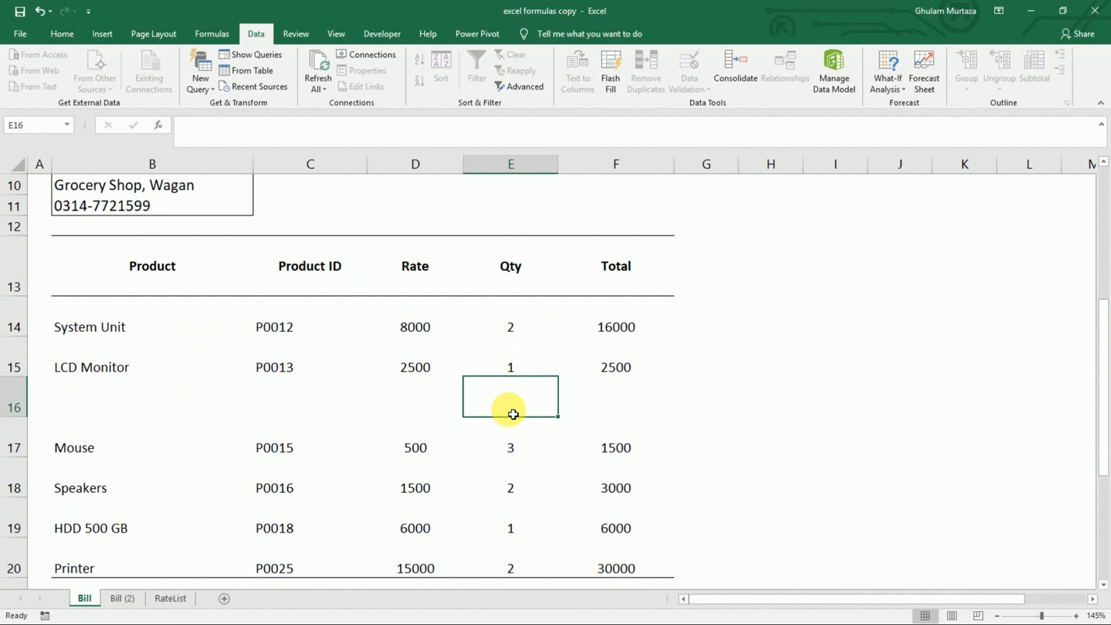
click(170, 598)
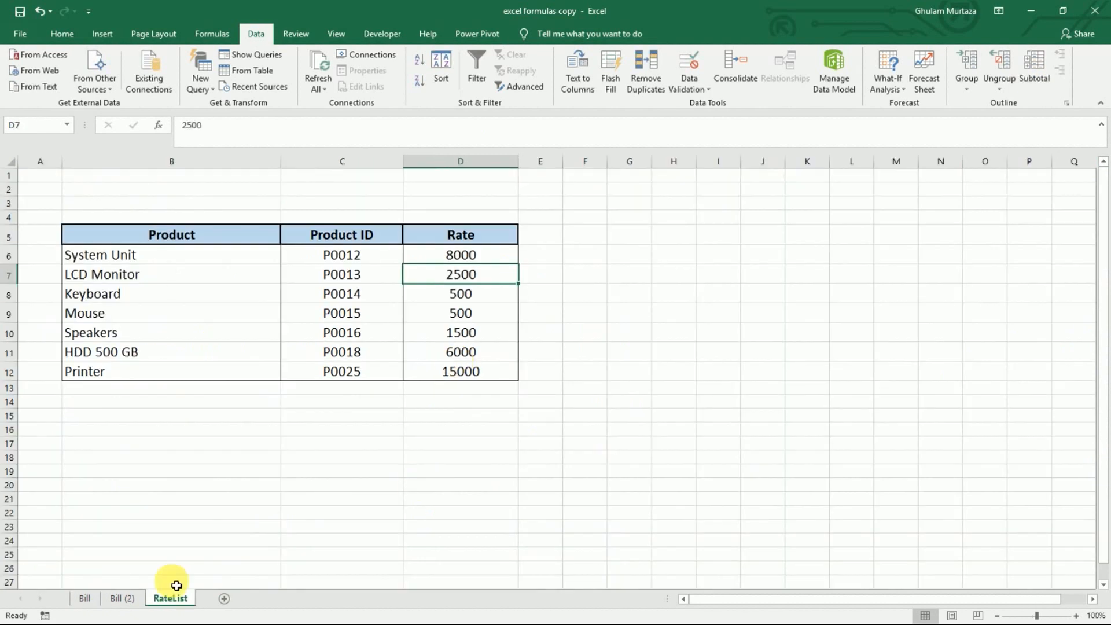
click(122, 597)
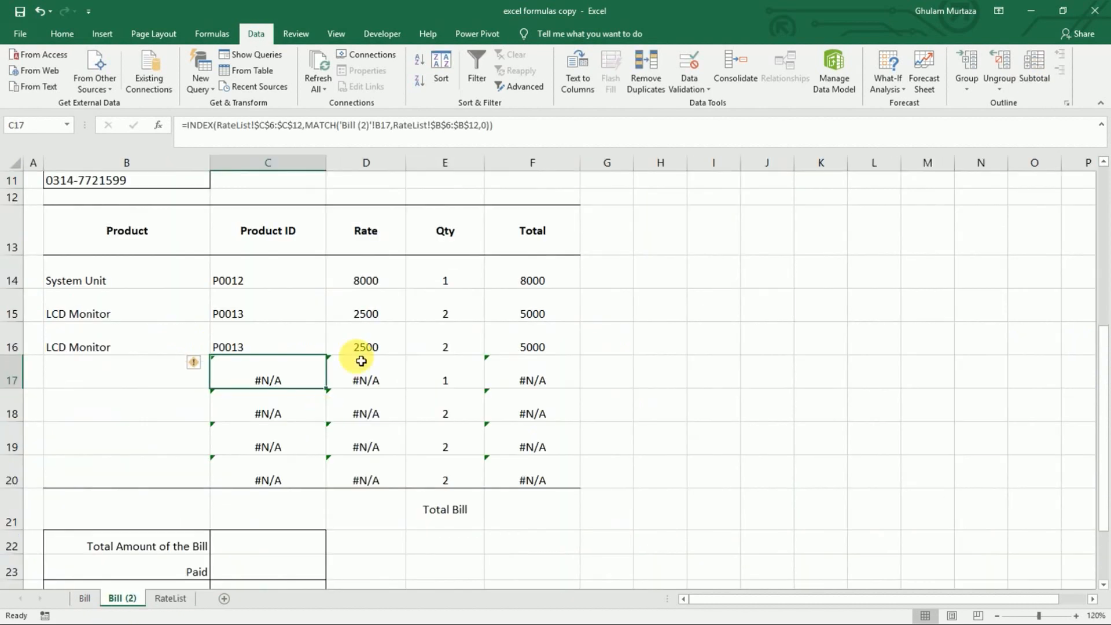
click(137, 375)
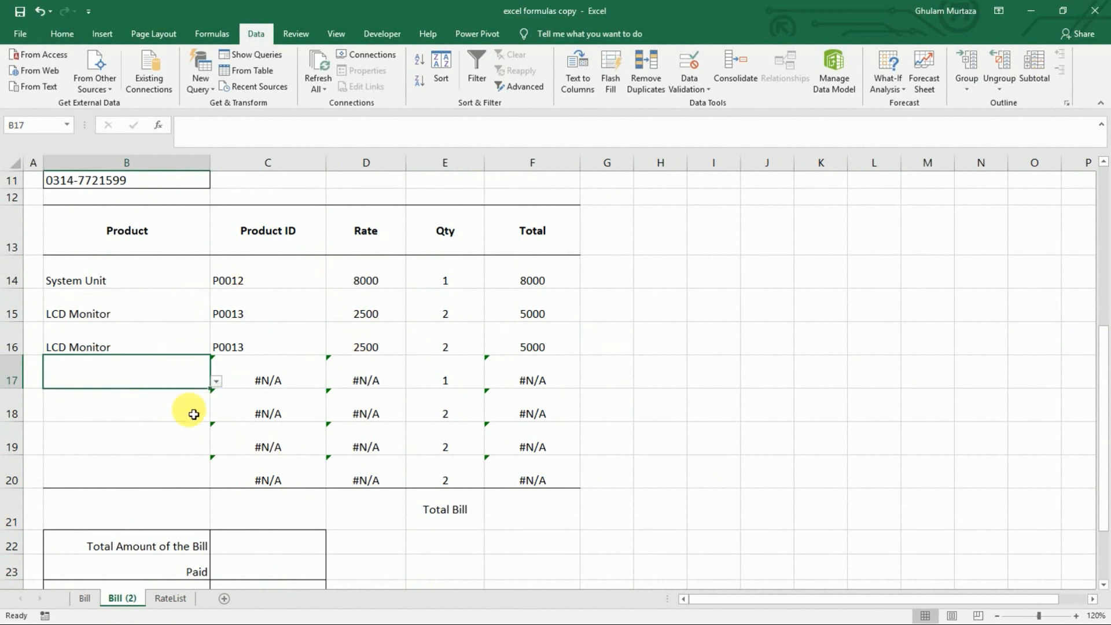
click(215, 382)
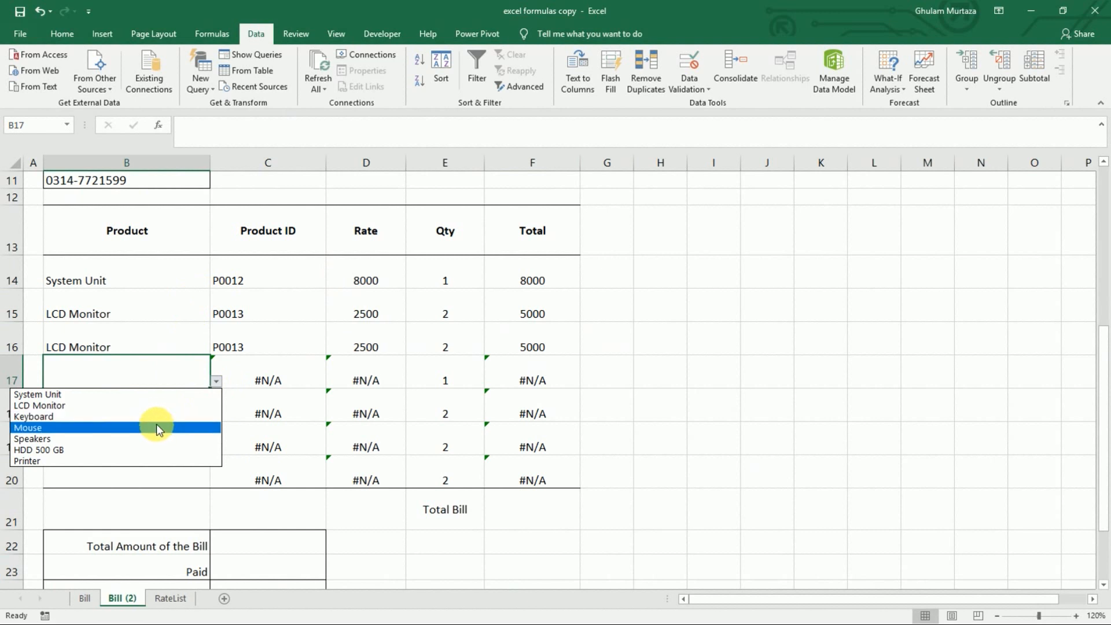
click(161, 353)
Step: Change the product in cell B16 to Mouse
click(161, 350)
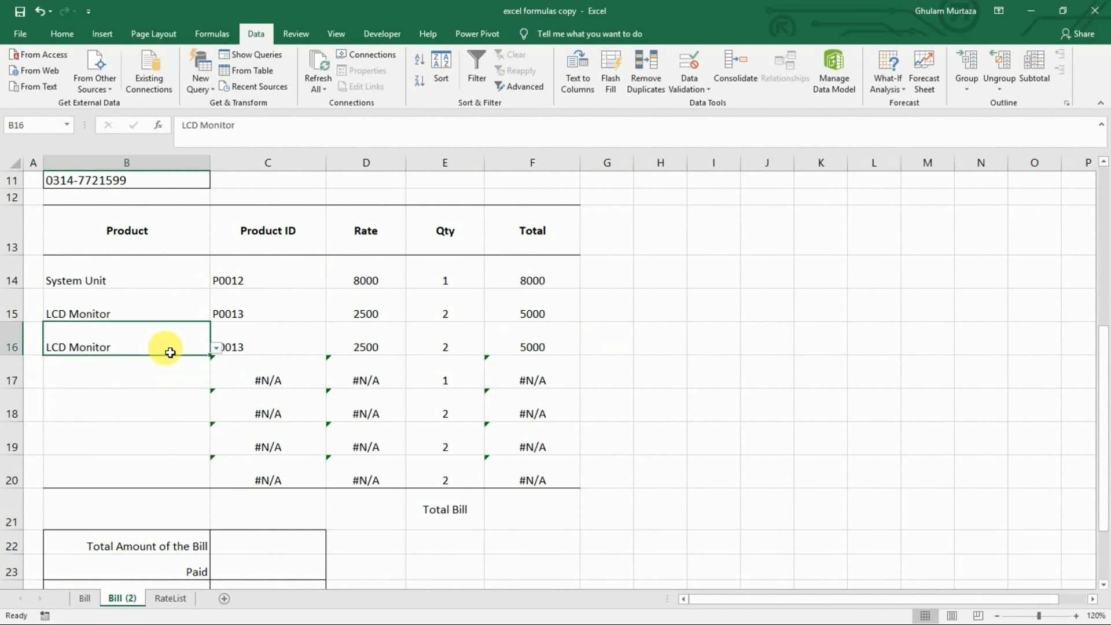
click(215, 347)
click(152, 398)
Step: Choose Speakers as the product in B17 and HDD 500 GB in B18
click(162, 383)
click(228, 389)
click(191, 385)
click(215, 382)
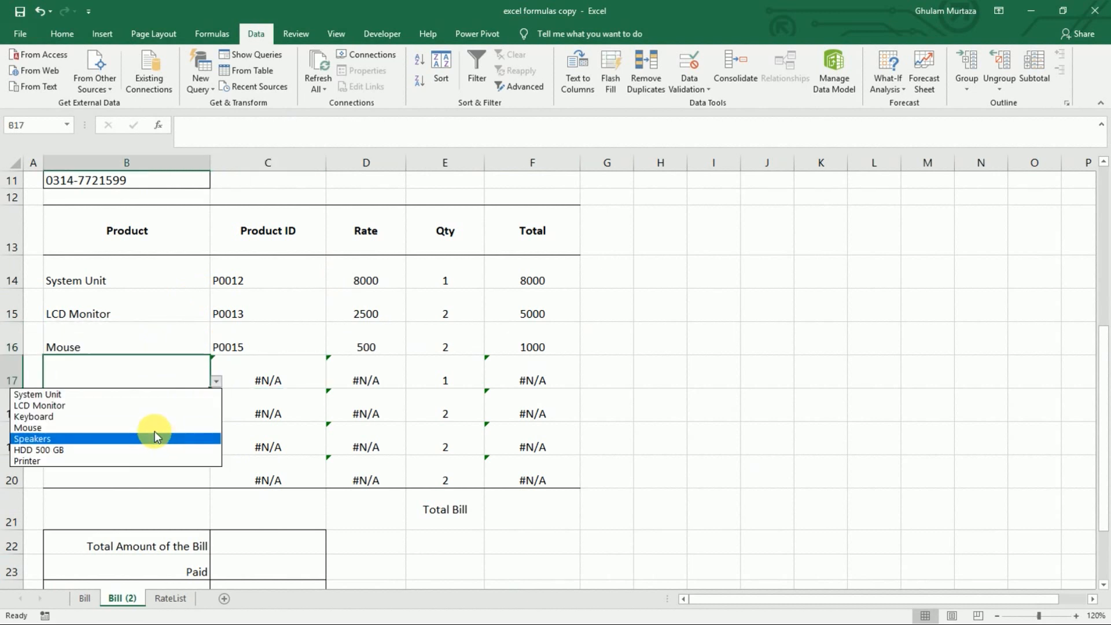
click(155, 438)
click(198, 414)
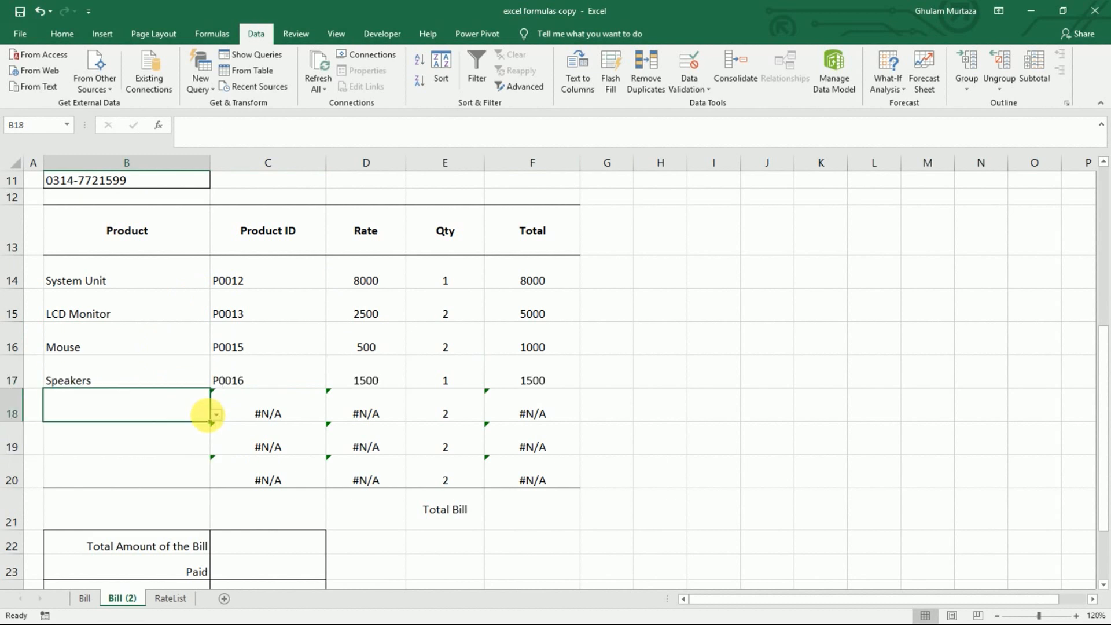
click(215, 414)
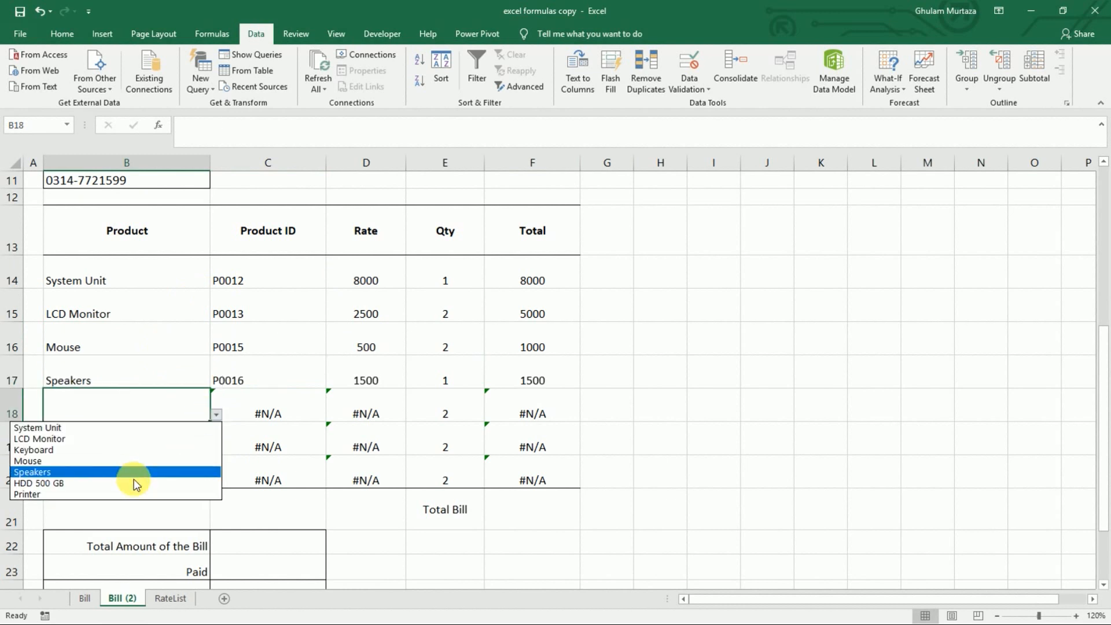
click(133, 481)
click(168, 445)
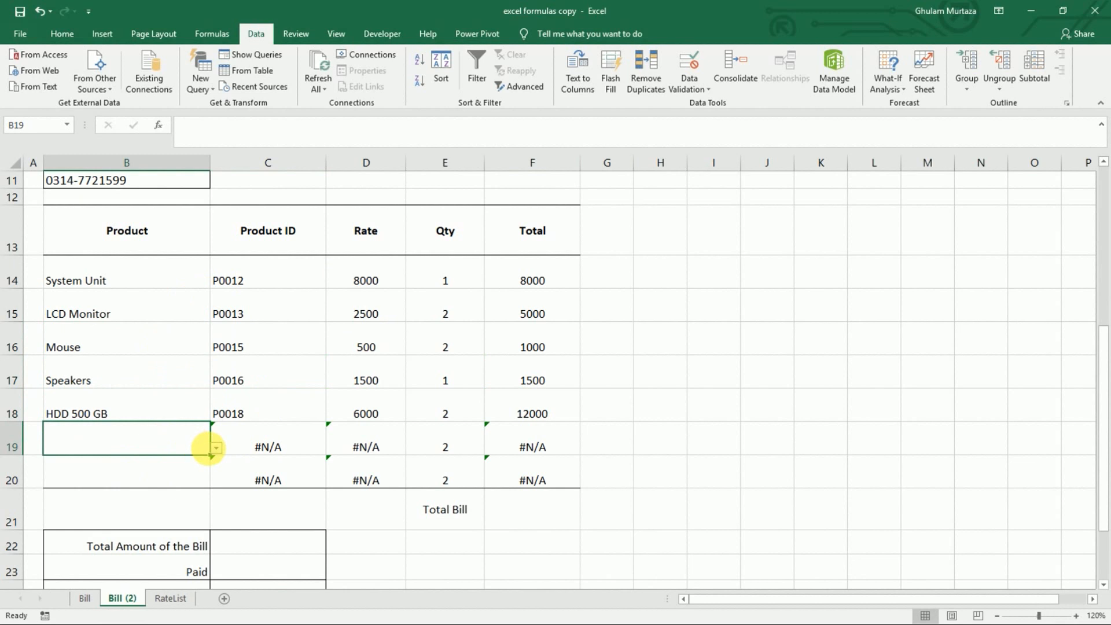
click(215, 448)
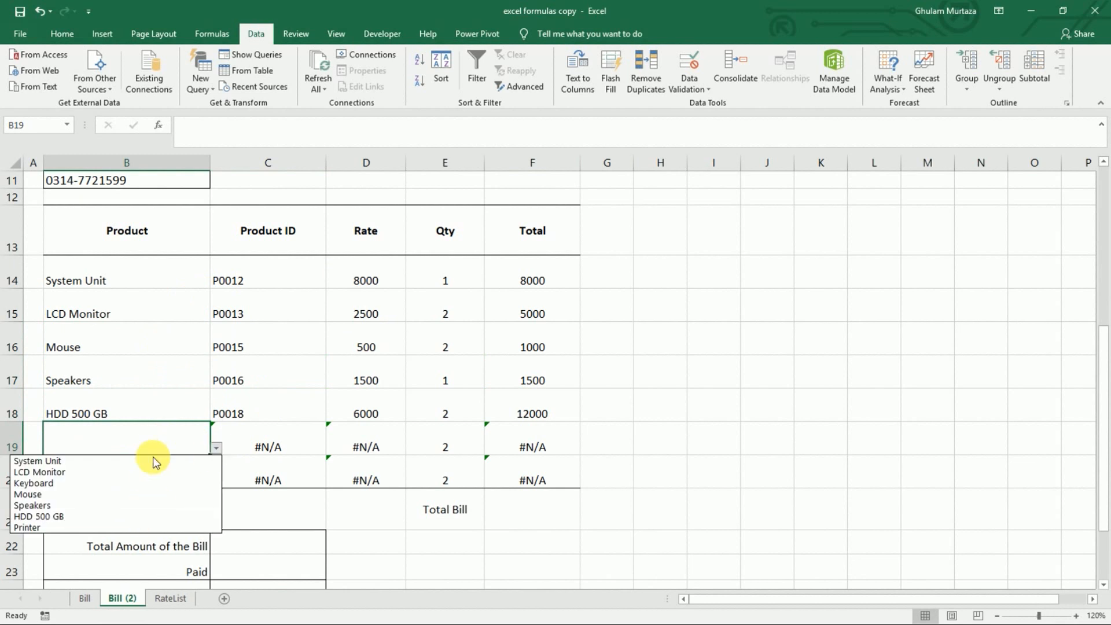
click(149, 427)
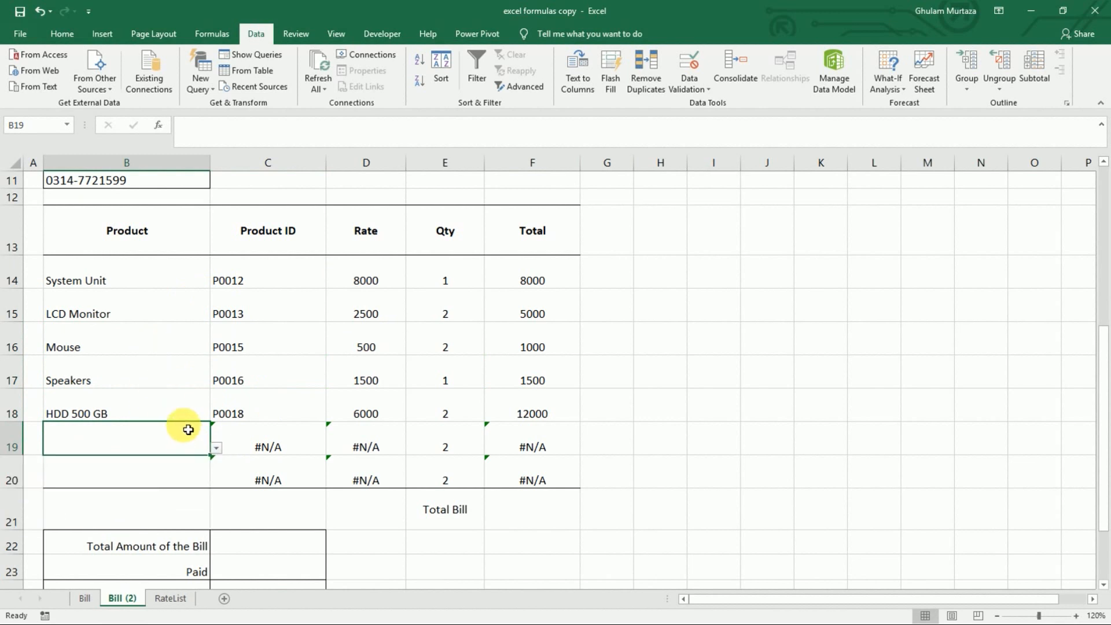
Step: Choose Keyboard as the product in B19 and Printer in B20
click(216, 448)
click(141, 482)
click(171, 480)
click(217, 484)
click(121, 561)
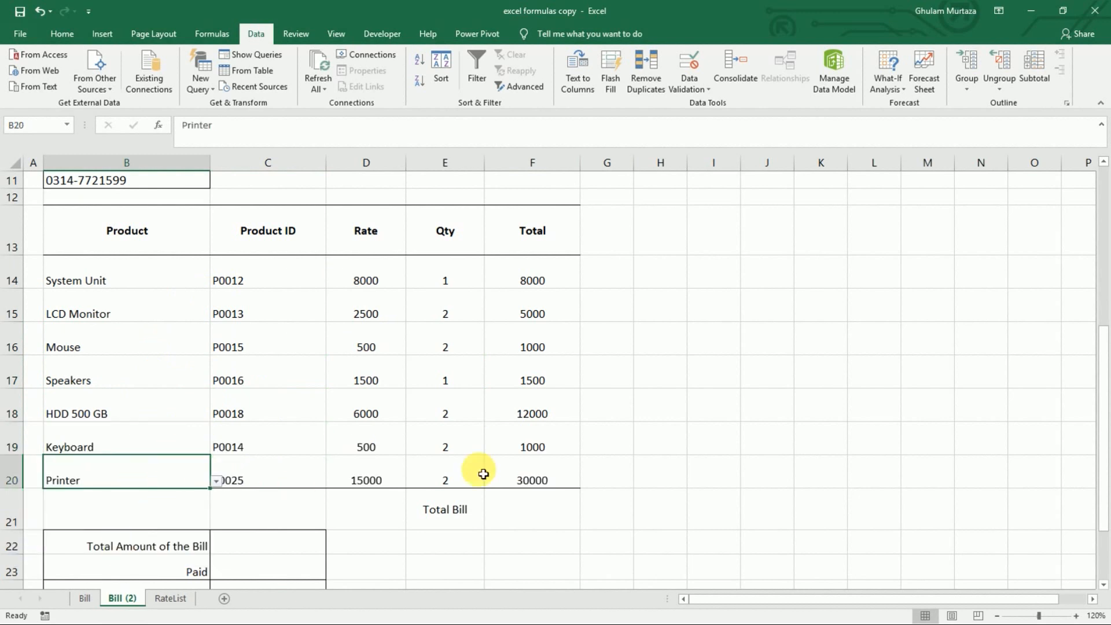
Step: Calculate the Total Bill in F21 with a SUM of the product totals F14:F20
click(520, 520)
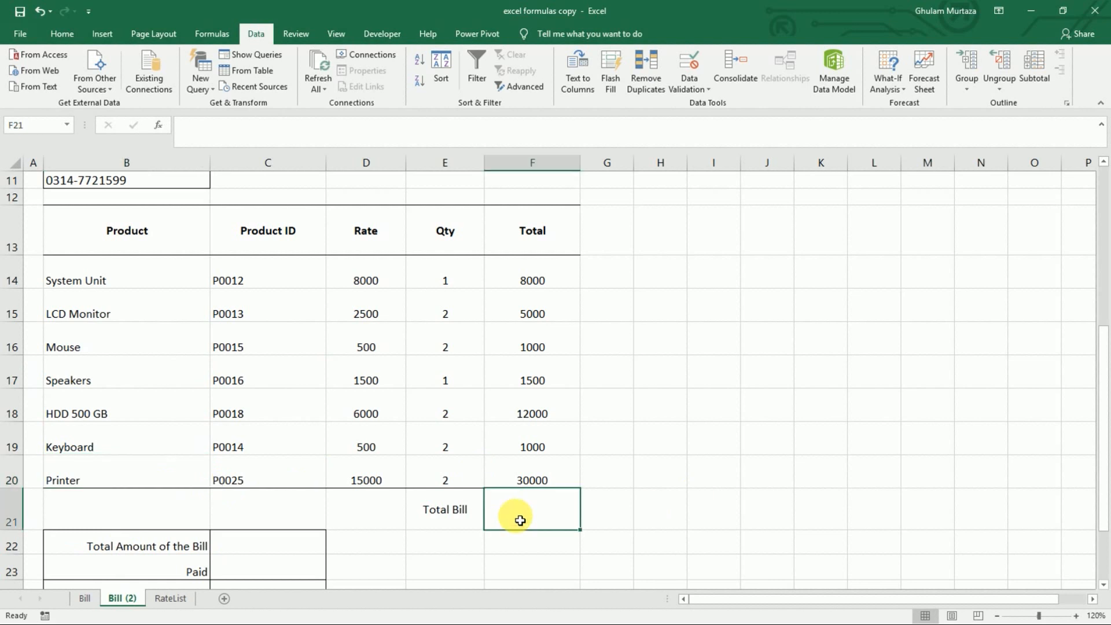
text(=sum()
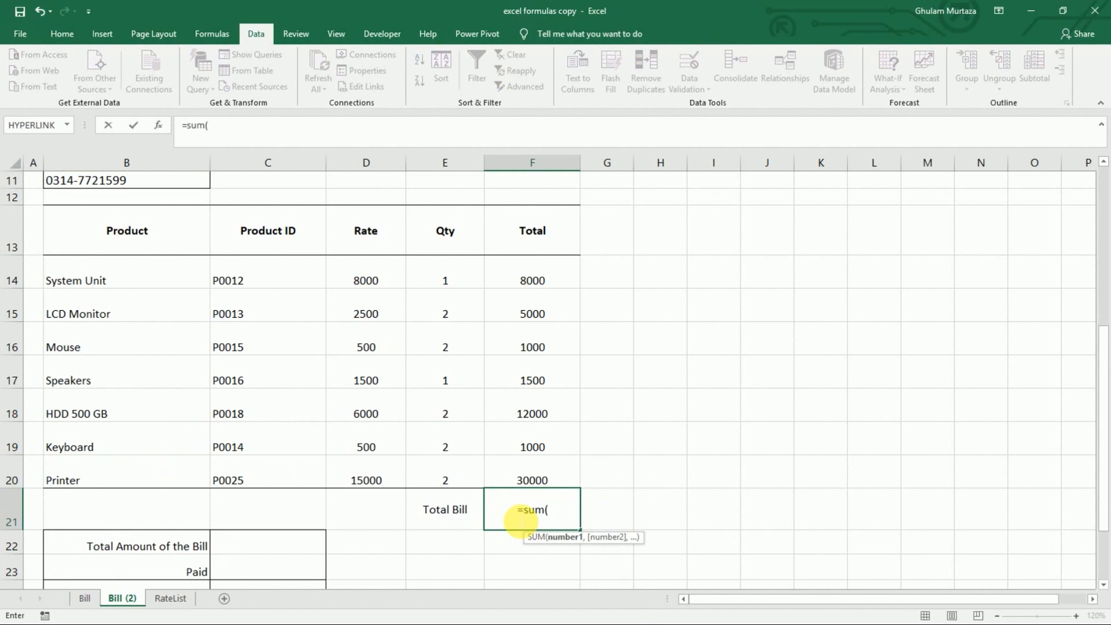
drag(546, 272, 528, 468)
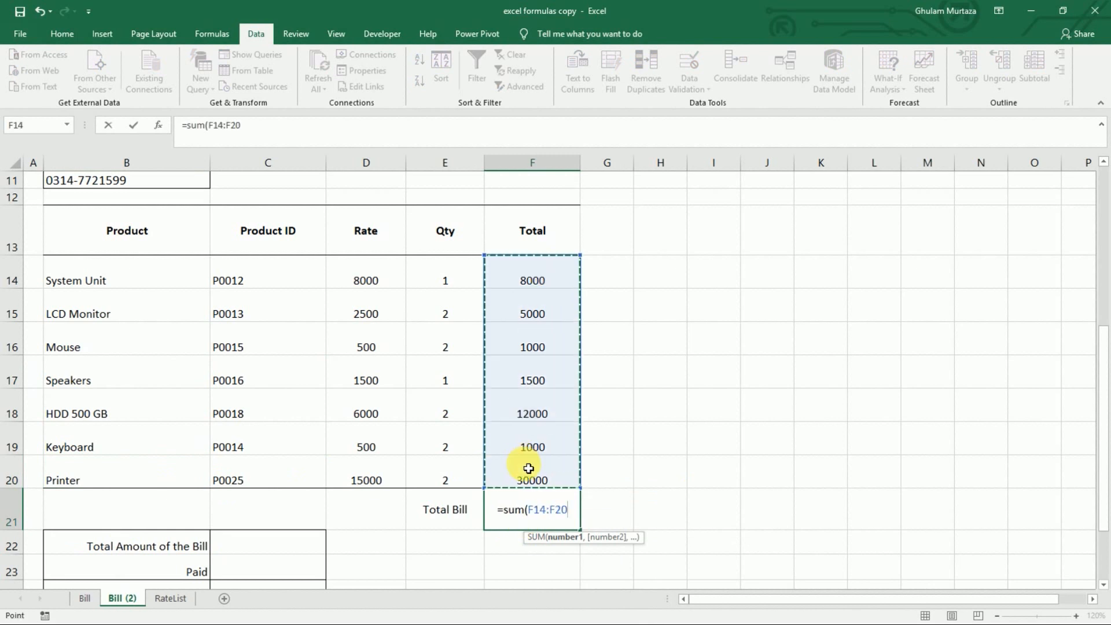
text())
key(Return)
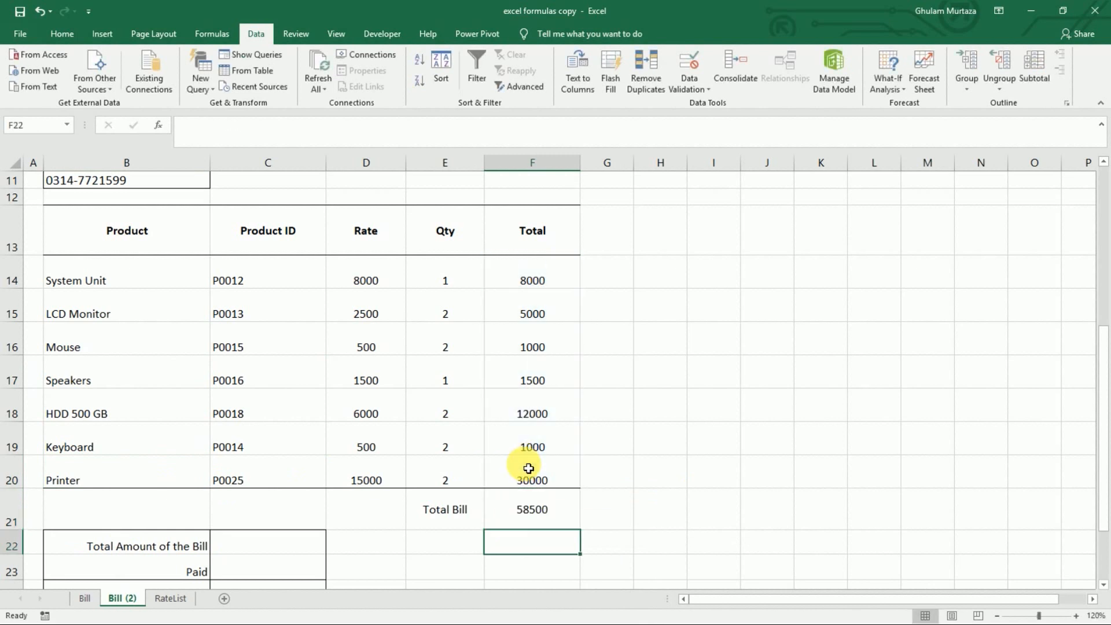
Step: Link the Total Amount of the Bill in C22 to the Total Bill with =F21
click(259, 535)
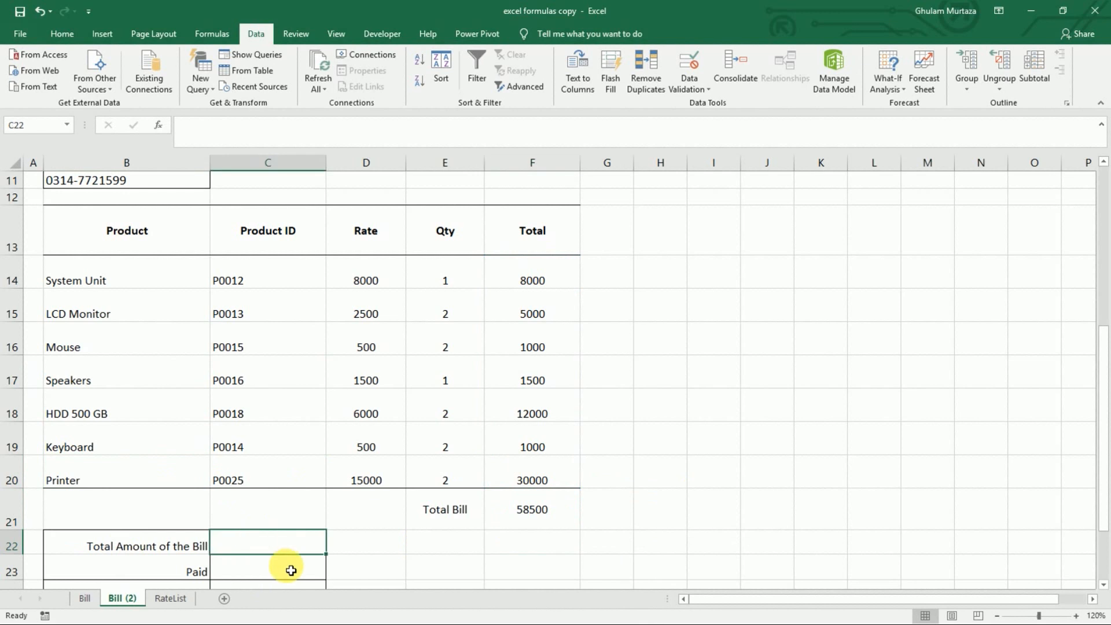
text(=)
click(537, 515)
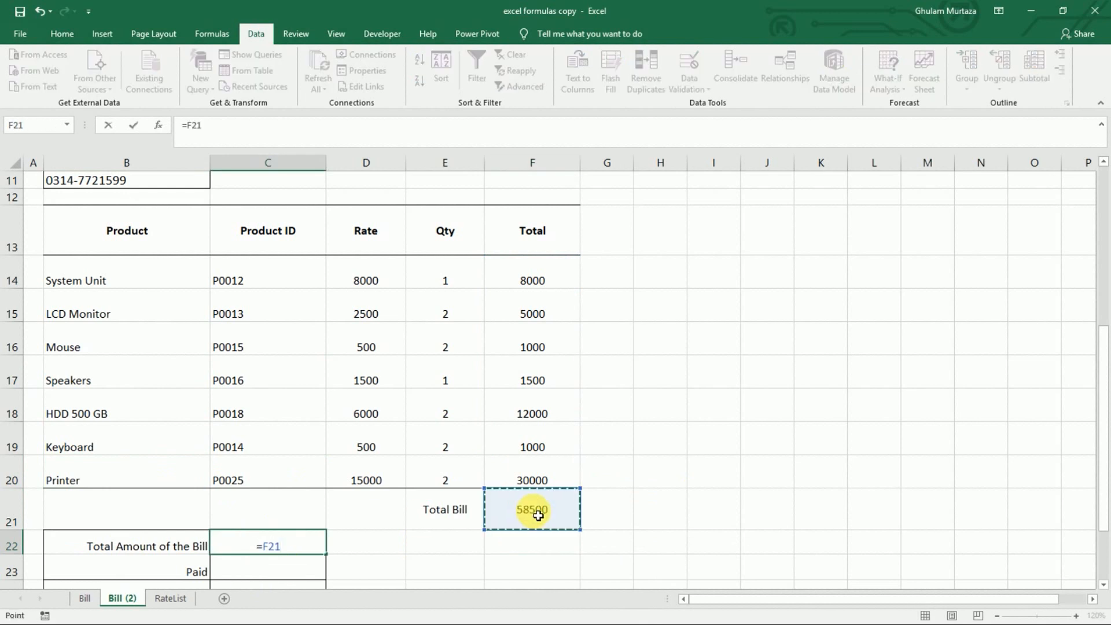
key(Return)
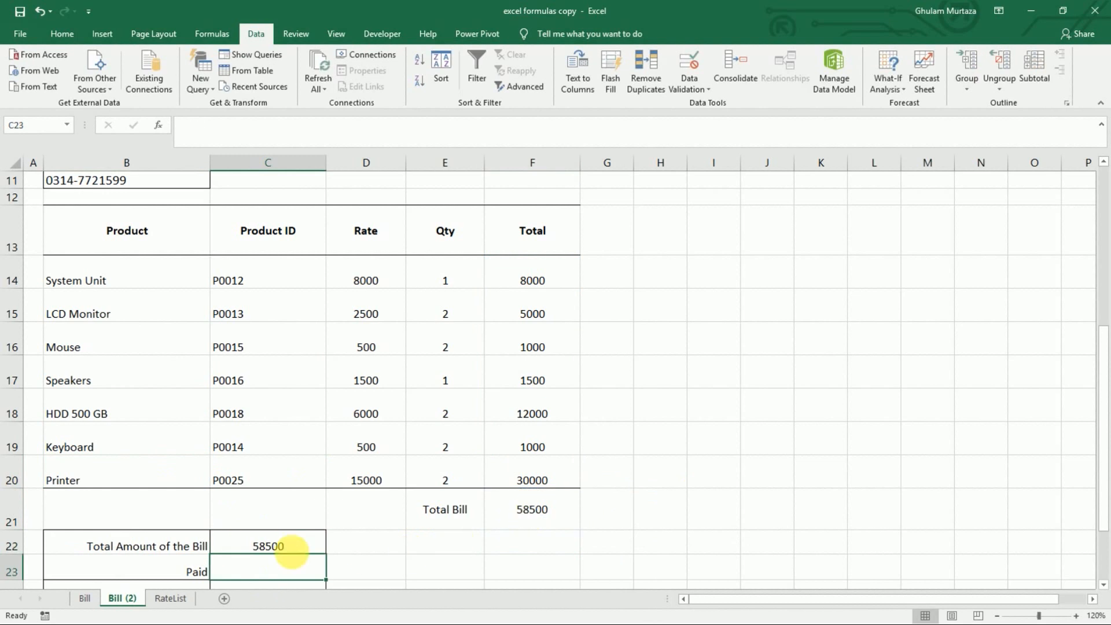
click(281, 550)
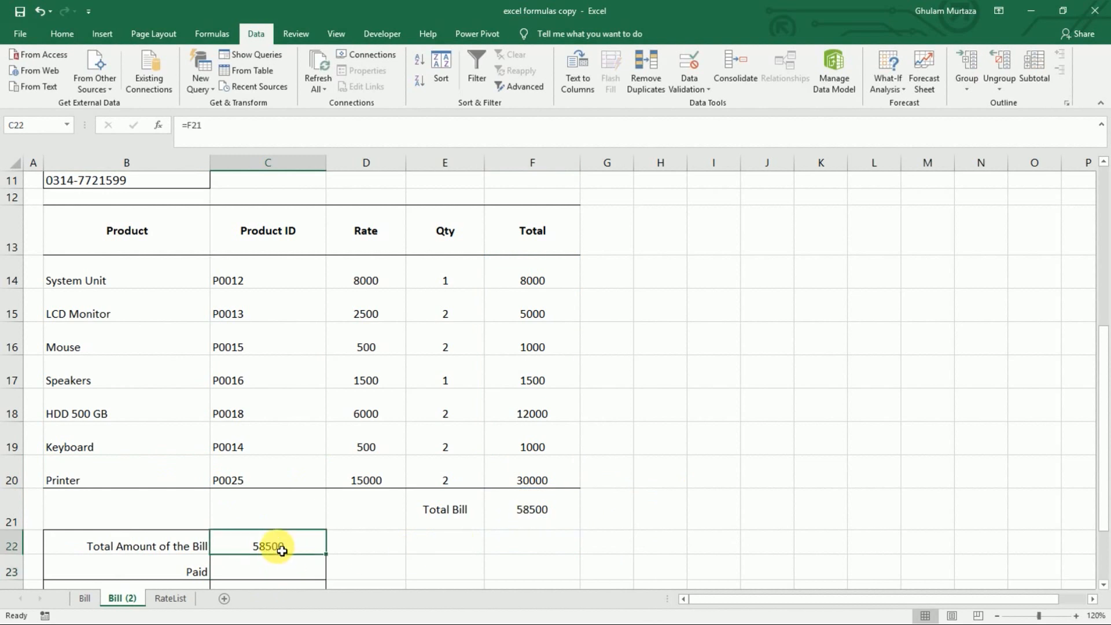
Step: Enter 58500 as the Paid amount in C23
drag(1101, 367, 1106, 452)
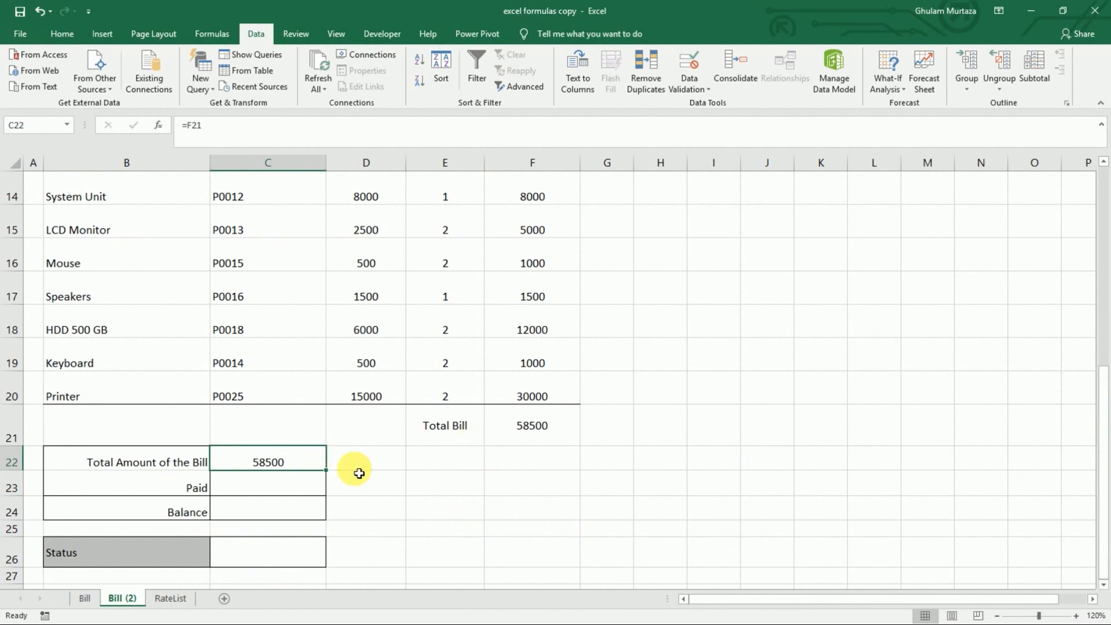
click(256, 492)
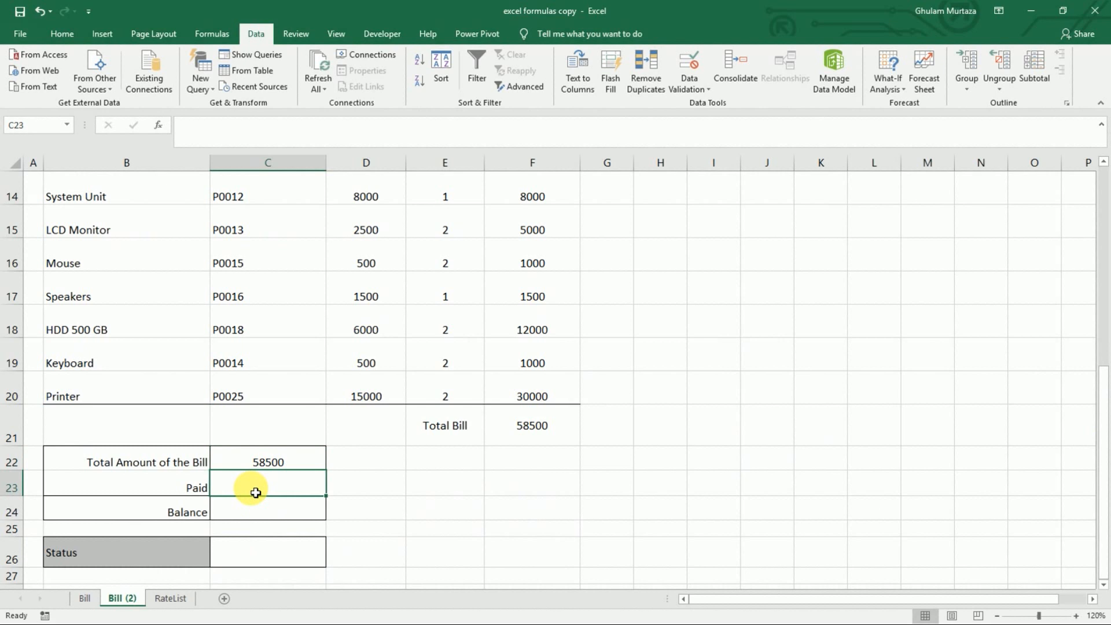
text(58500)
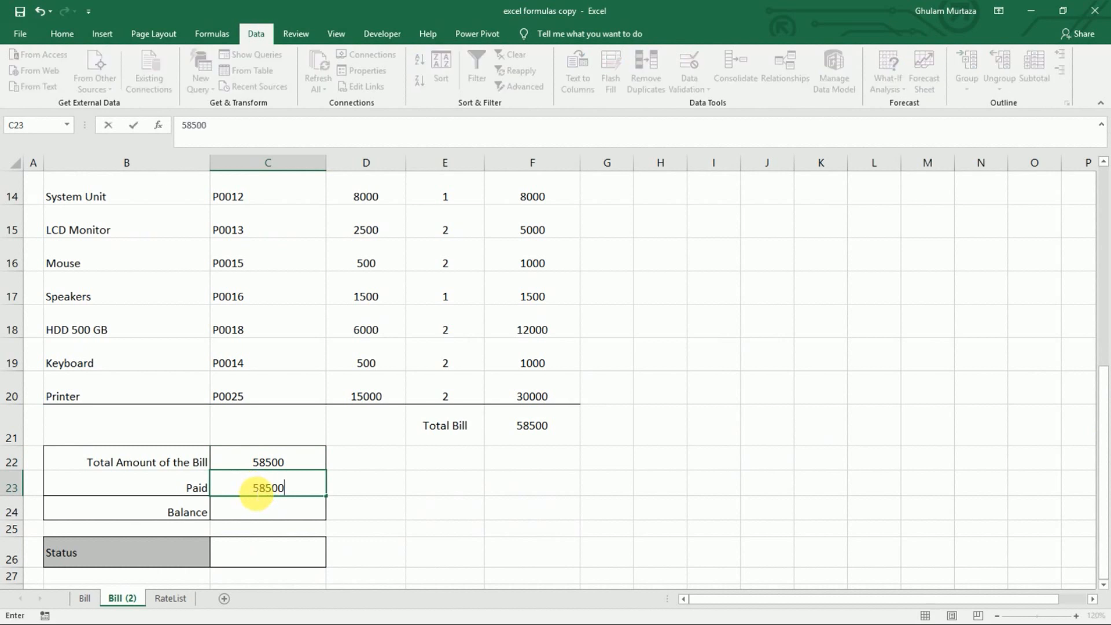
key(Return)
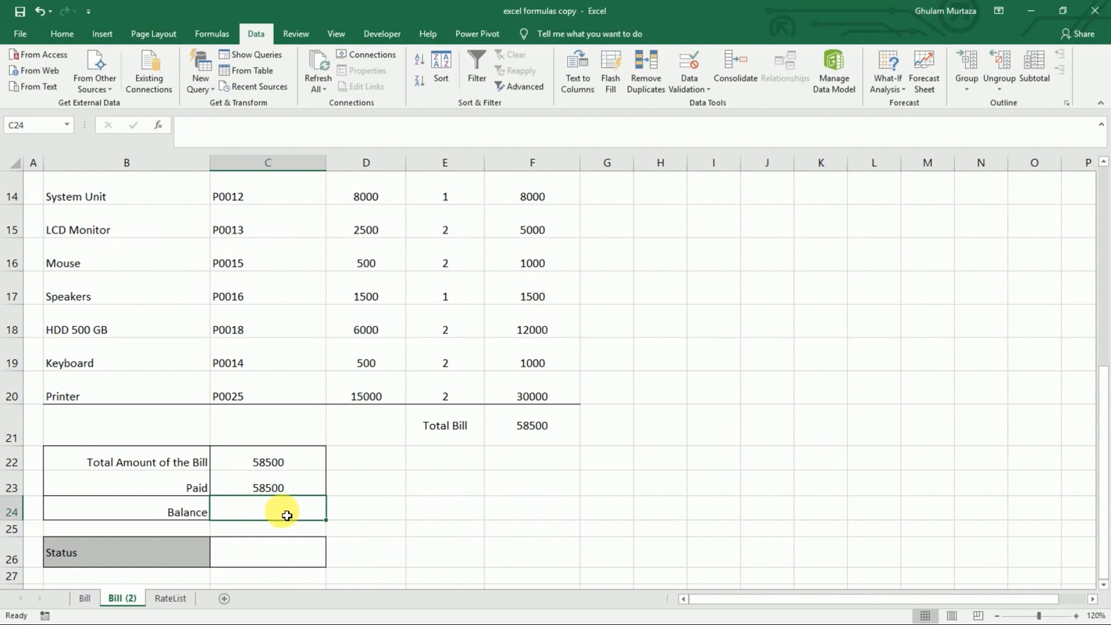
Step: Calculate the Balance in C24 as the bill amount minus the paid amount with =SUM(C22-C23)
text(=sum()
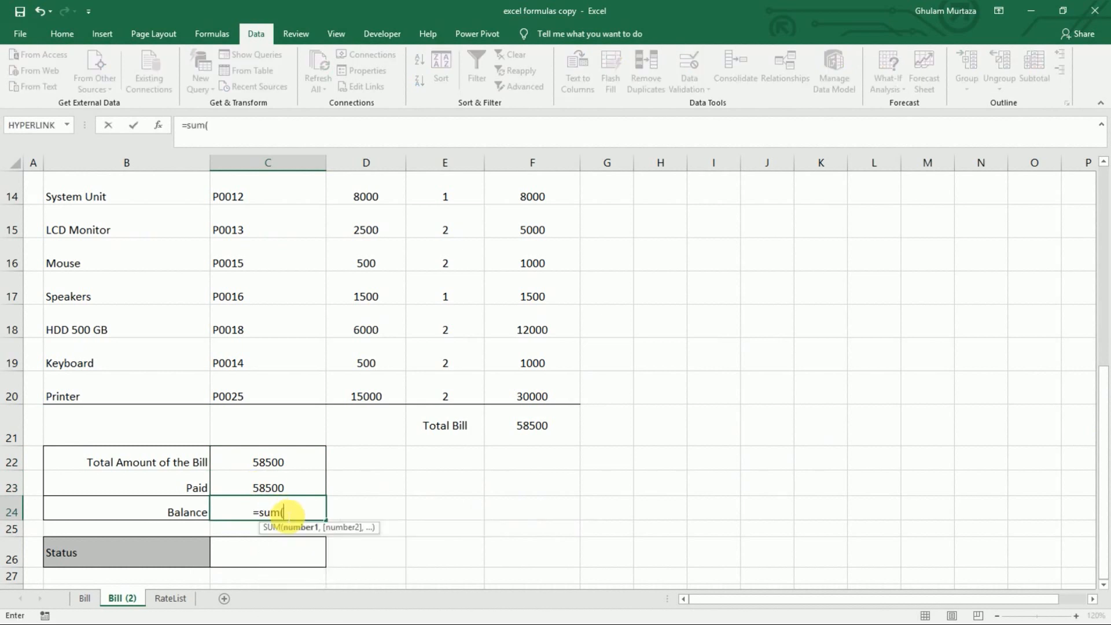
click(275, 462)
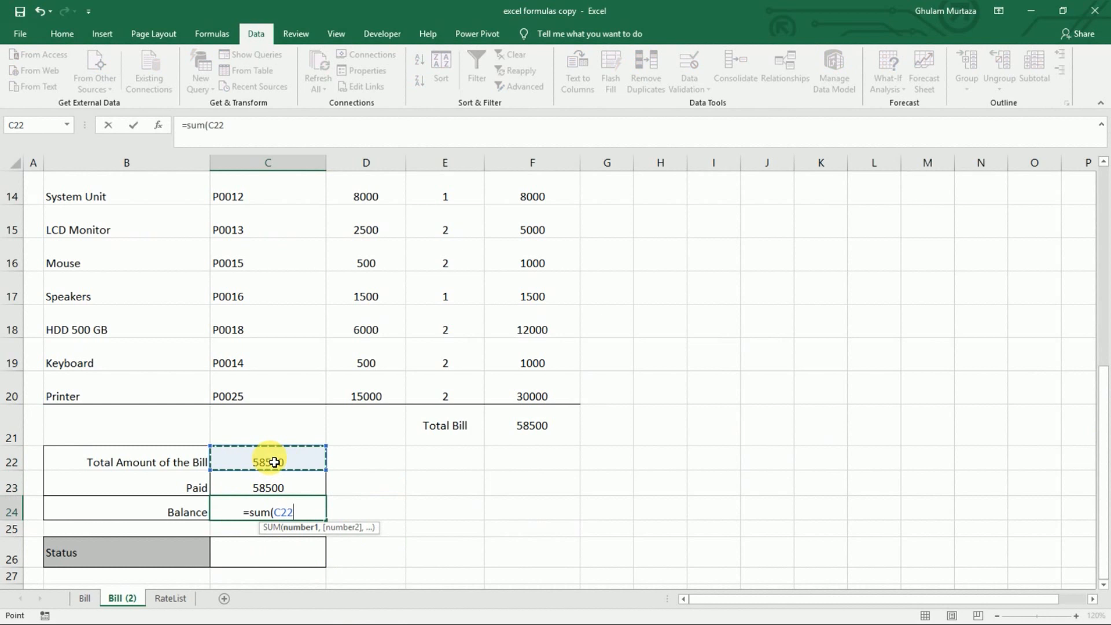
text(-)
click(272, 487)
key(Return)
key(Up)
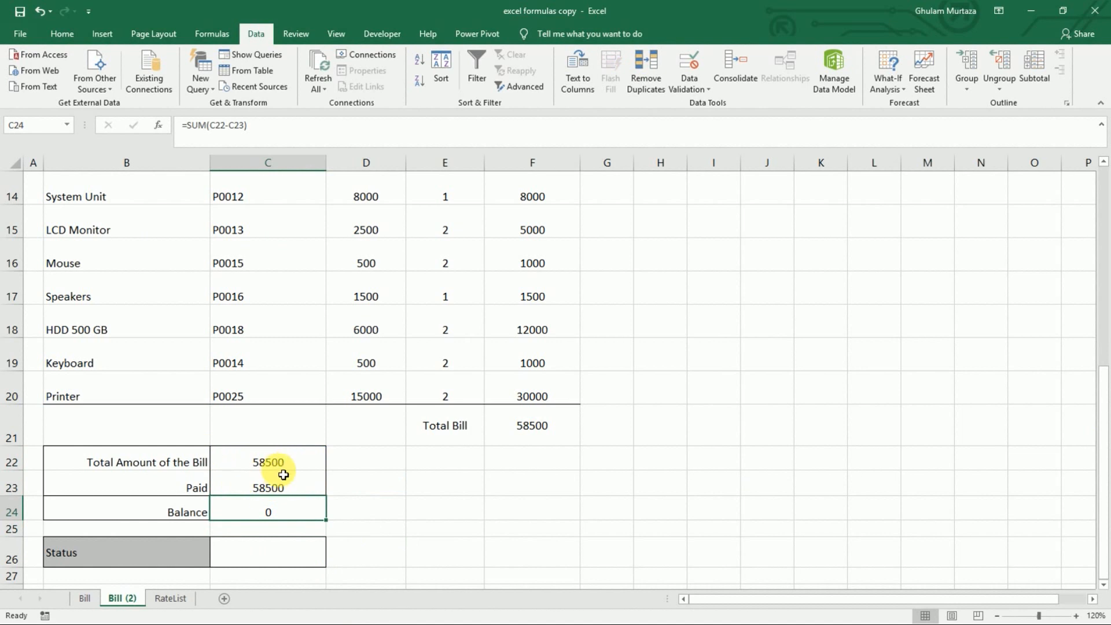
Step: Enter =IF(C24=0,"Bill Cleared","Bill not cleared") in the Status cell C26
click(265, 564)
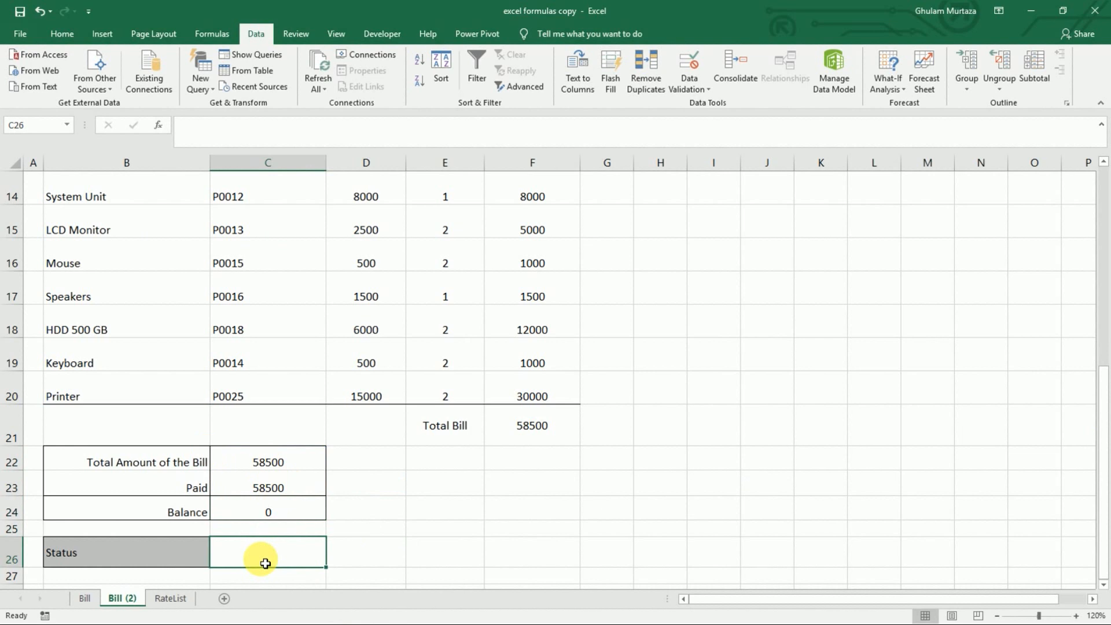
text(=if()
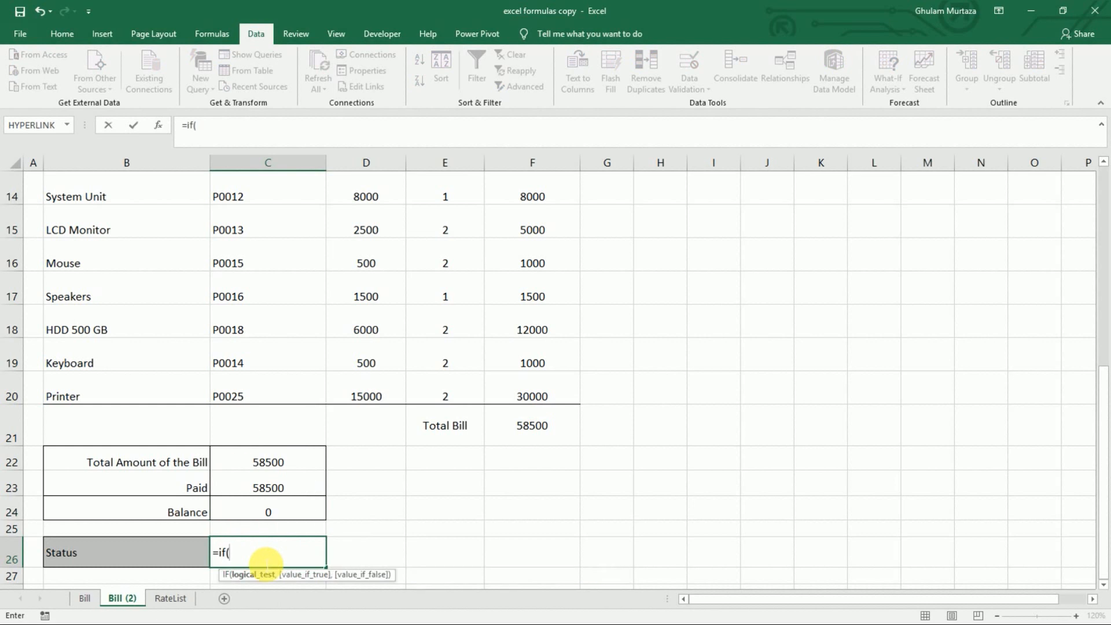
click(284, 511)
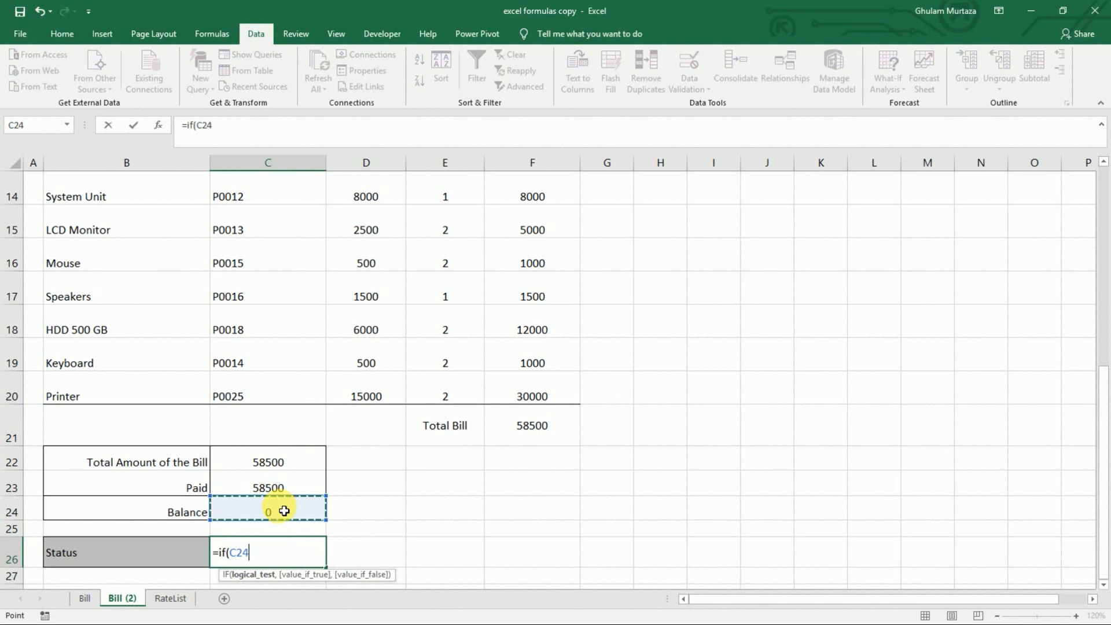
text(=)
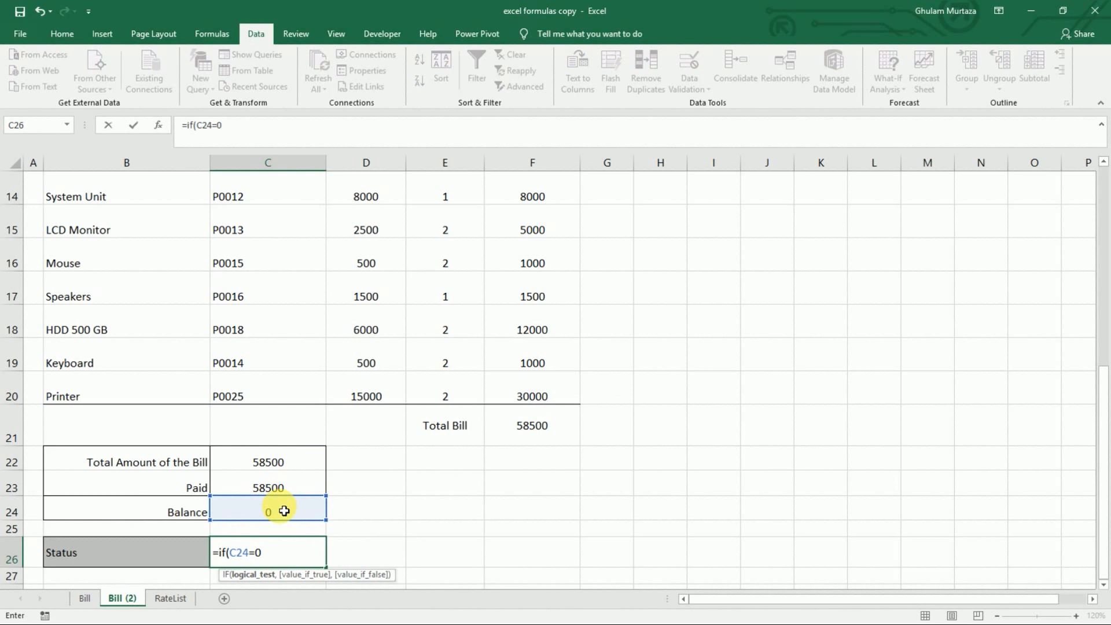
text(0,"Bill C)
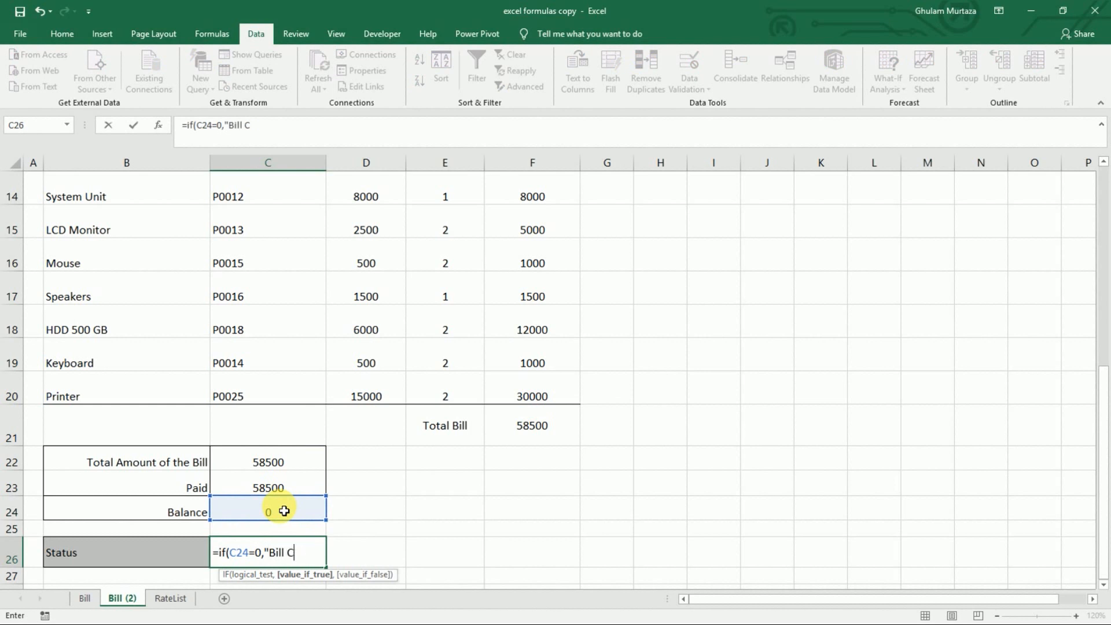
text(,)
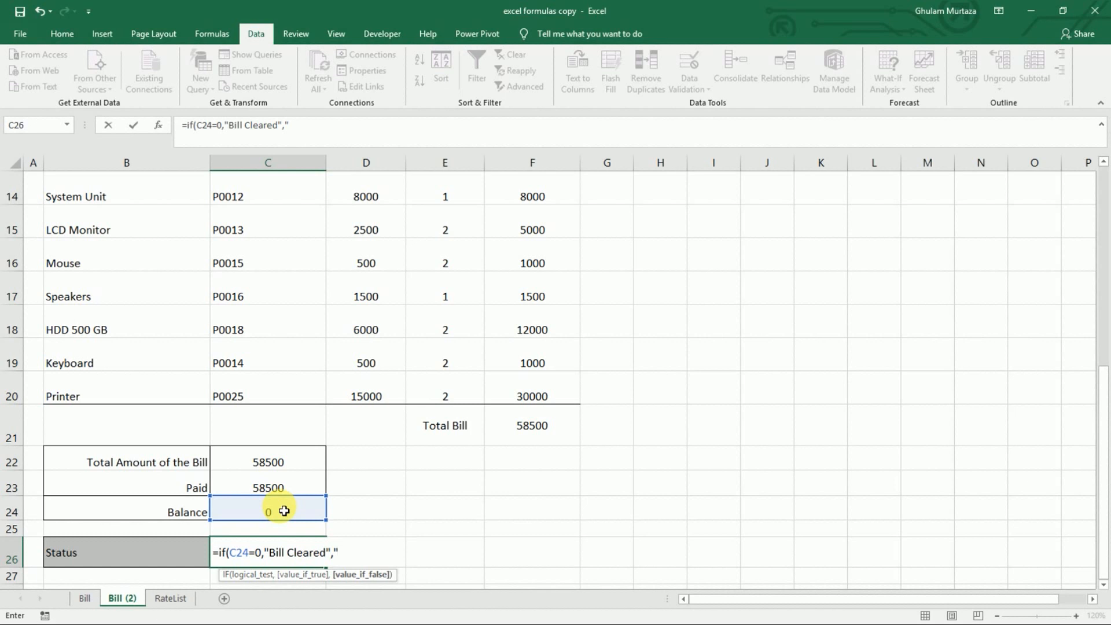
text(Bill not cleared)
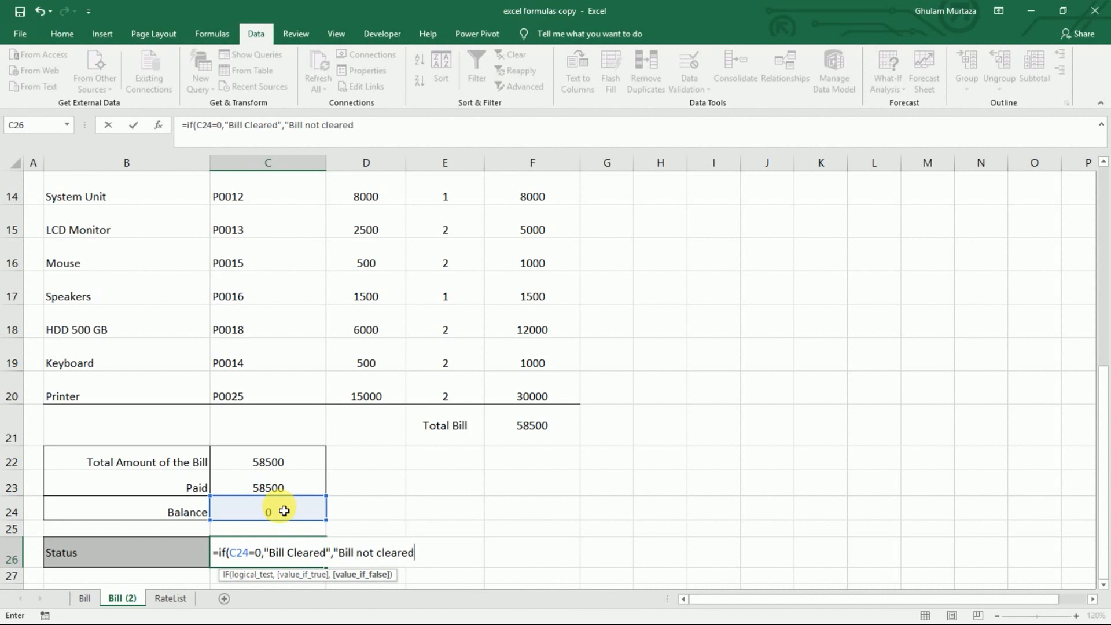
text("))
key(Return)
key(Up)
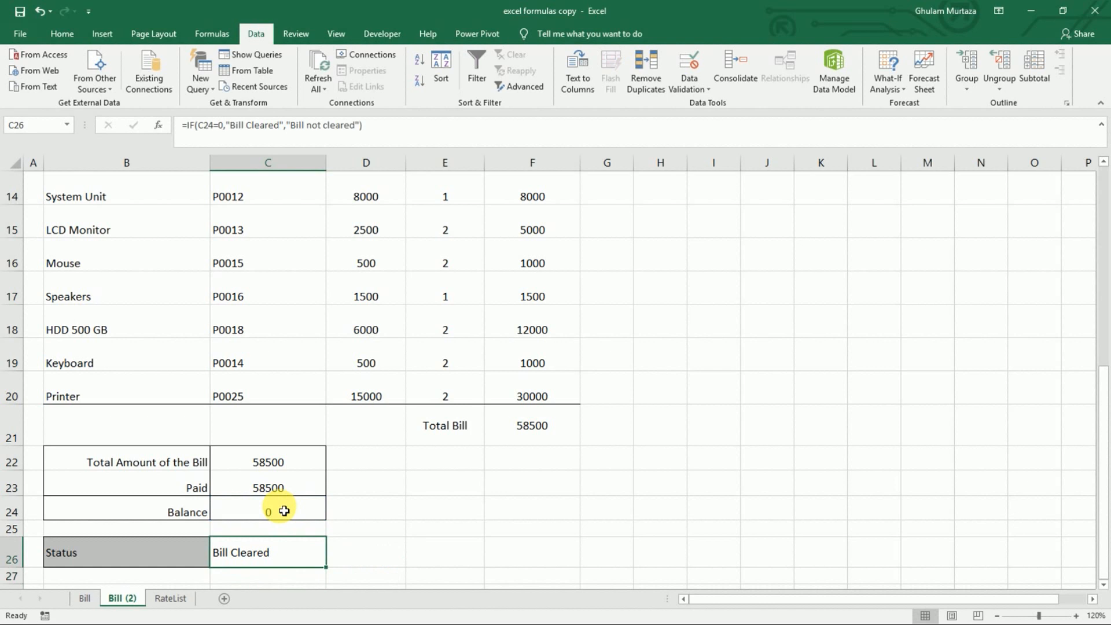
Step: Change the Paid amount in C23 to 10000
click(271, 487)
text(10000)
key(Return)
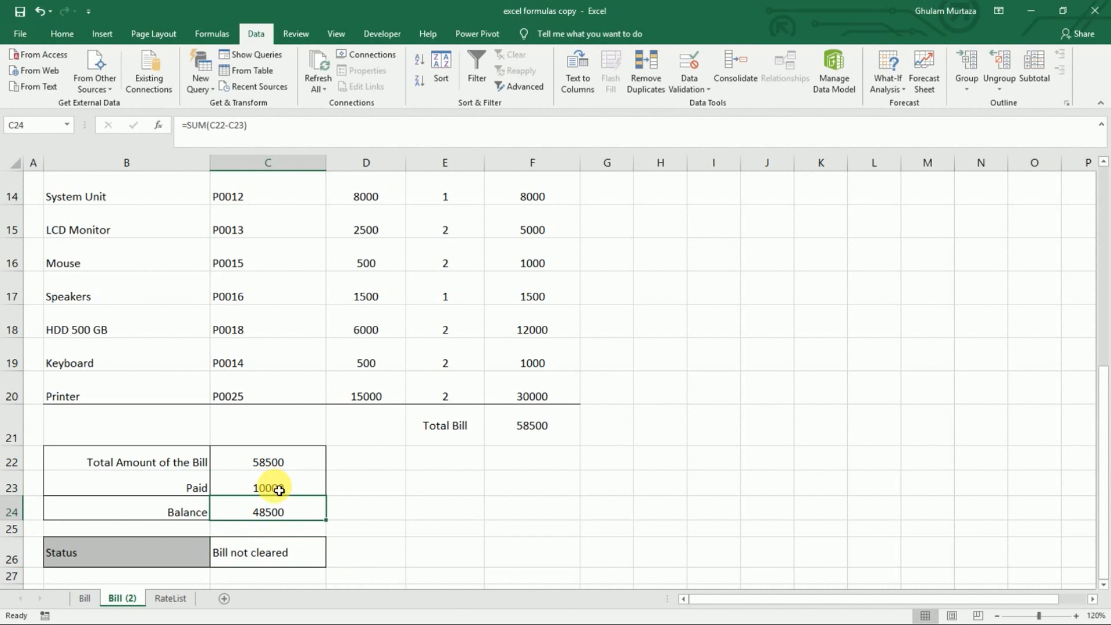
Step: Replace the false-case text in the C26 Status formula with "Balance Remained"
double_click(280, 557)
drag(421, 556, 343, 556)
text(Balance)
text( Remain)
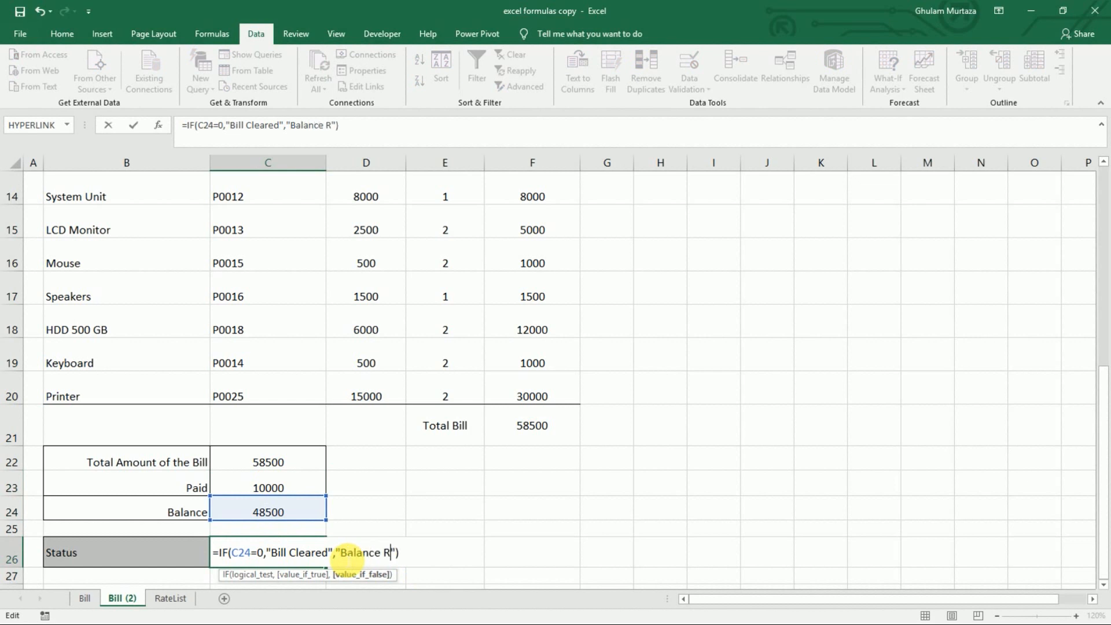
text(ed)
key(Return)
key(Up)
key(Up)
key(Up)
key(Up)
key(Up)
Step: Clear the products in B15 through B20, leaving only System Unit in the product list
drag(1103, 437, 1103, 359)
click(75, 347)
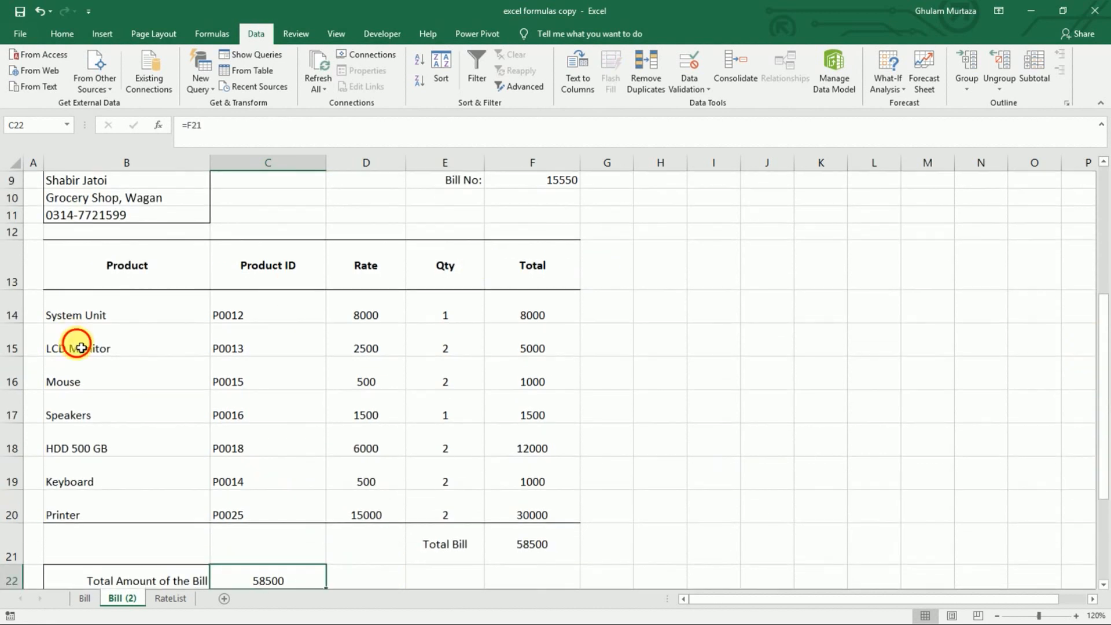
key(Delete)
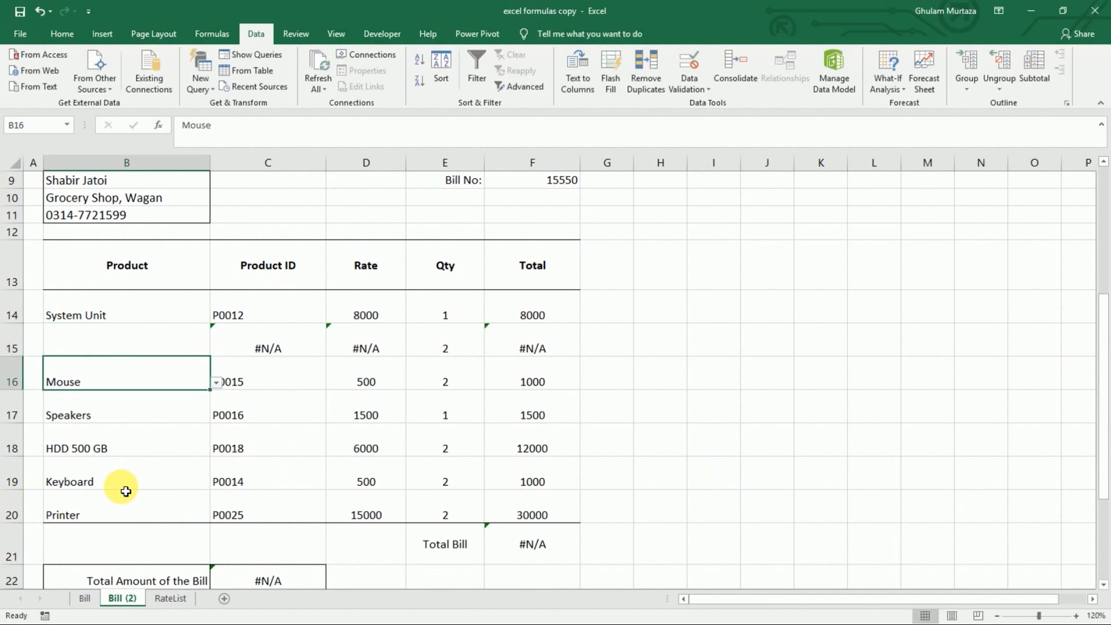
key(Down)
key(shift+Down)
key(shift+Down)
key(shift+Down)
key(shift+Down)
key(Delete)
Step: Try to wrap the Product ID lookup formula in C14 in an IFERROR that returns an empty string ""
key(Right)
key(Up)
key(Up)
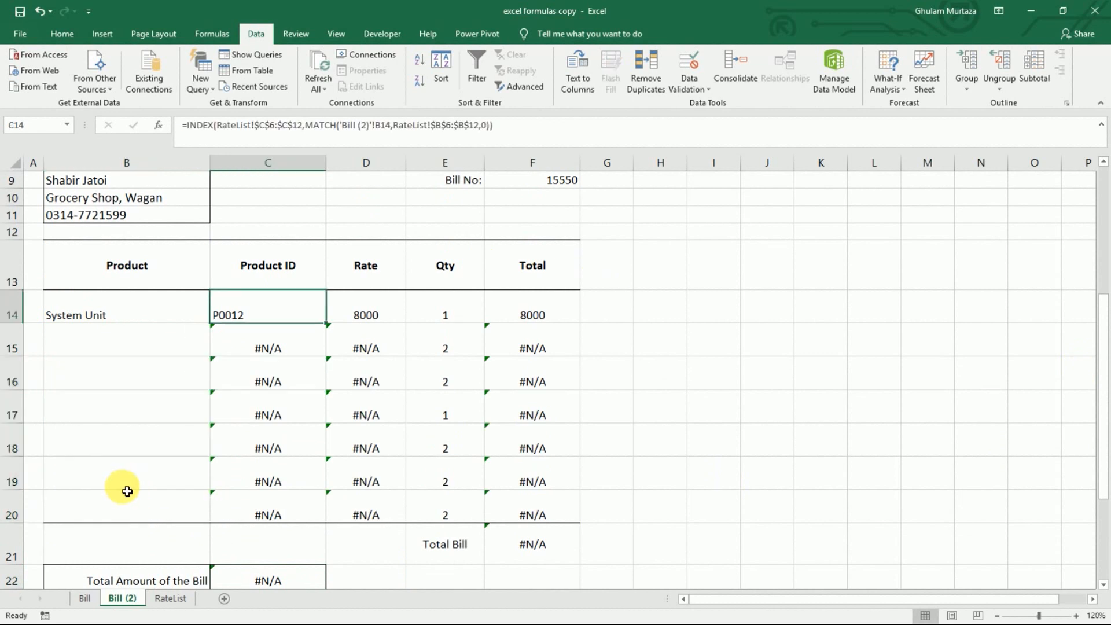
double_click(269, 315)
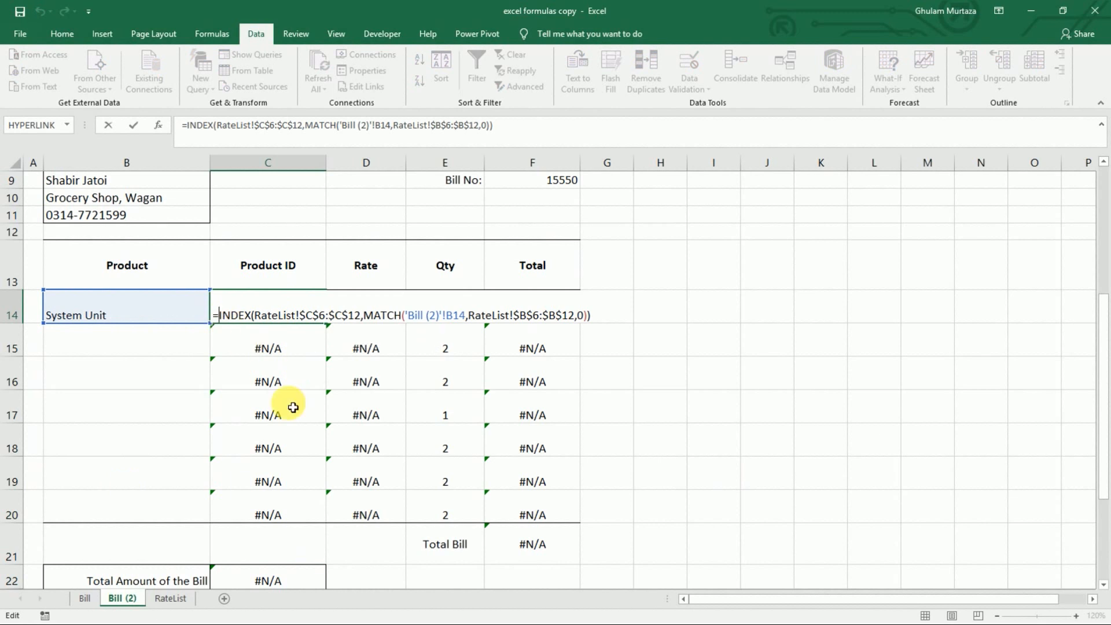
text(iferrpr()
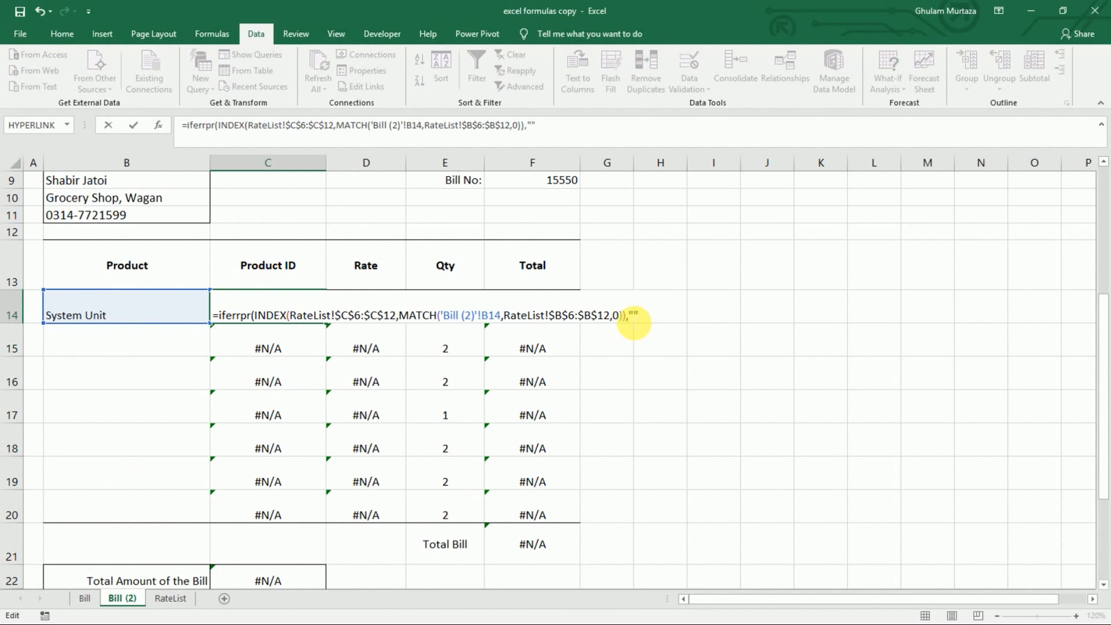
text())
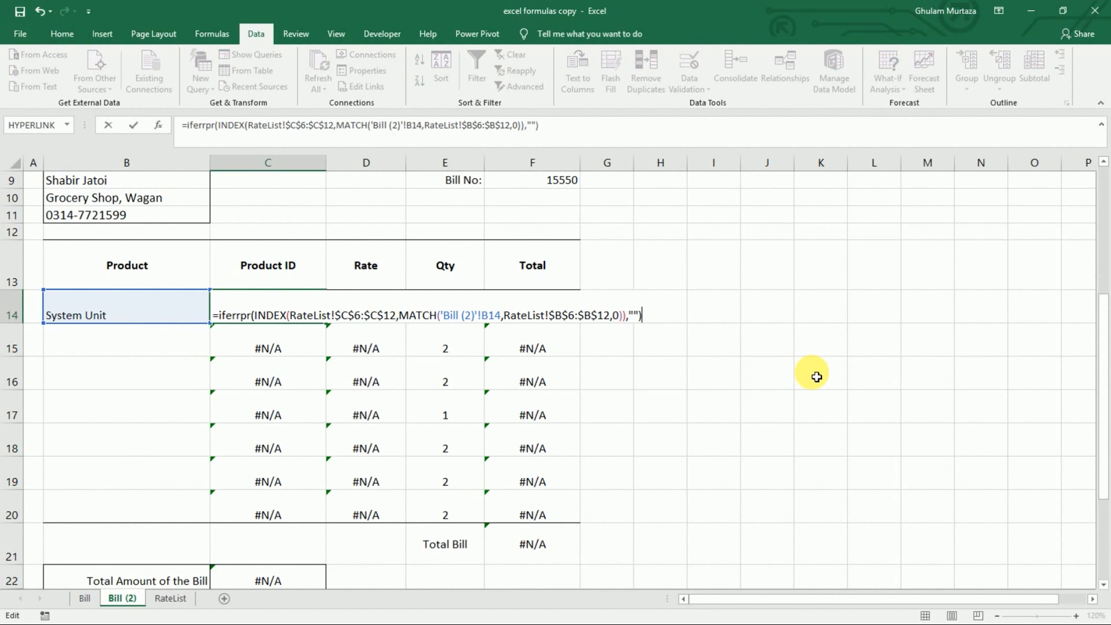
key(Return)
key(Up)
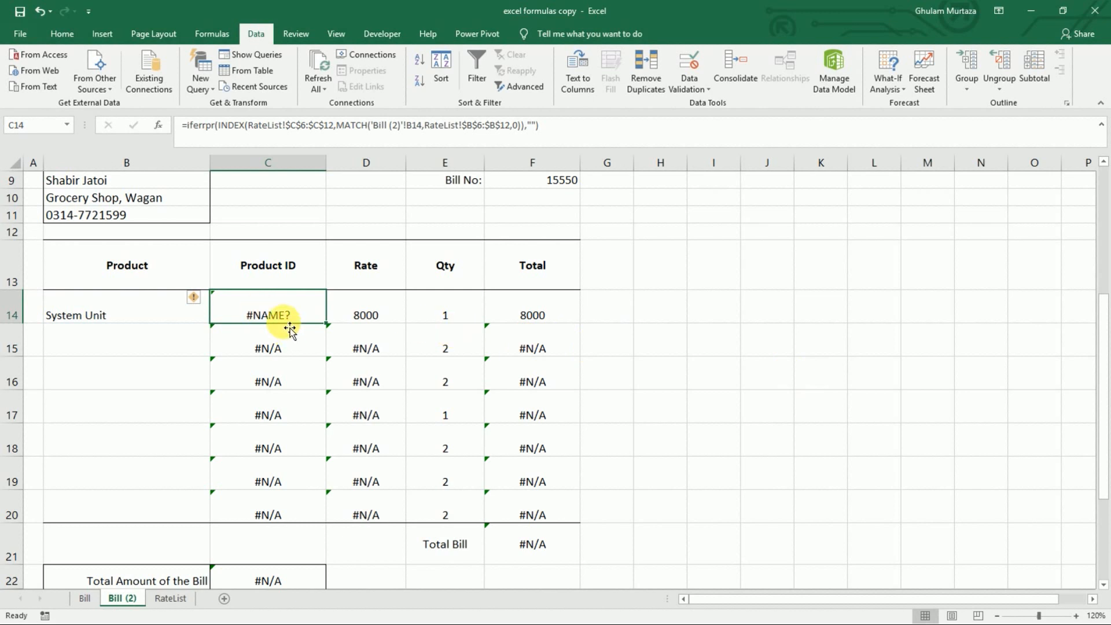
Step: Correct the misspelled function name in C14's Product ID formula to IFERROR
double_click(277, 315)
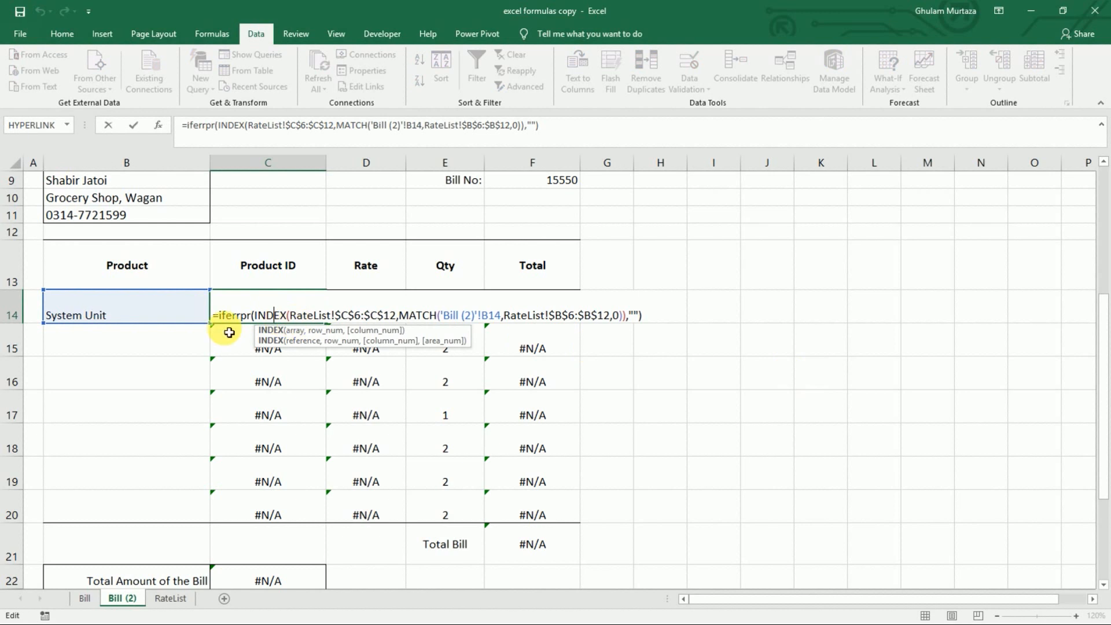
key(Left)
key(Left)
key(Left)
key(Left)
key(Left)
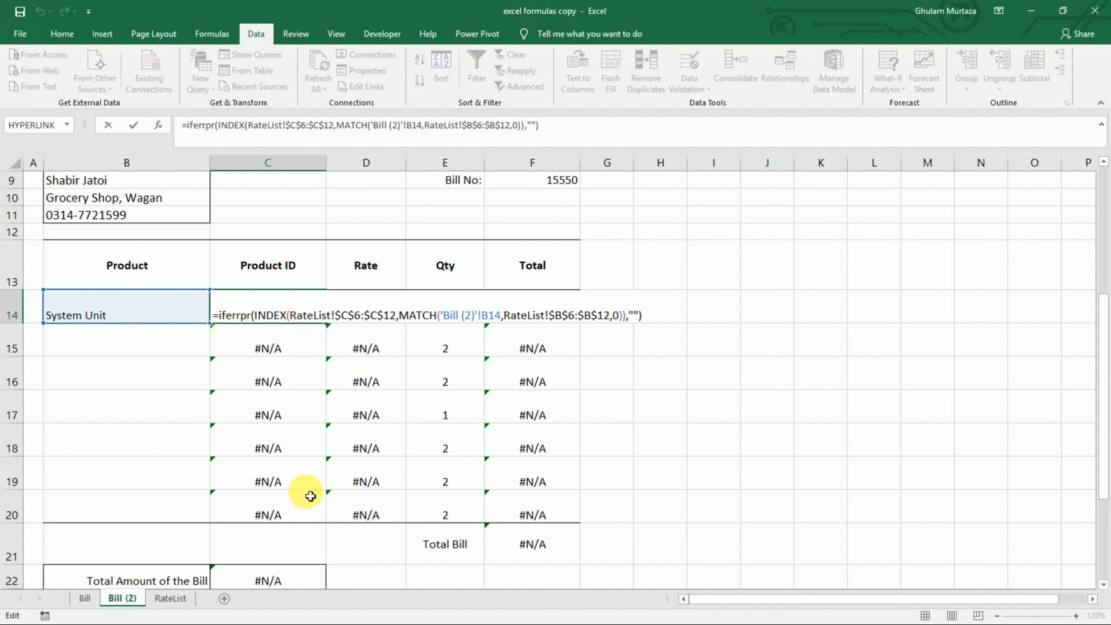
key(BackSpace)
text(o)
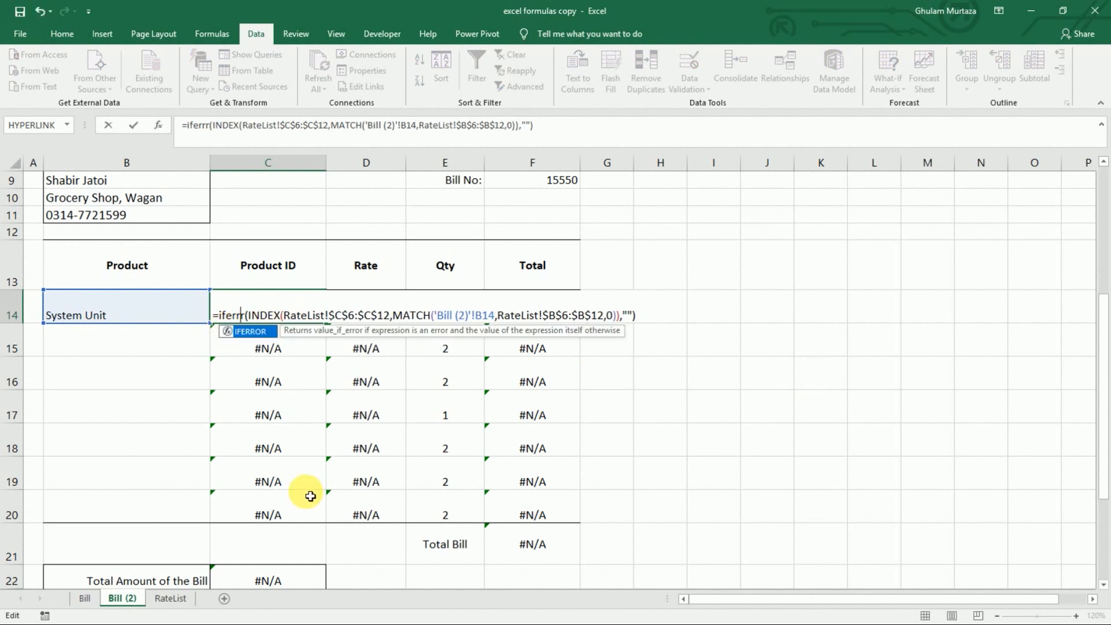
key(Return)
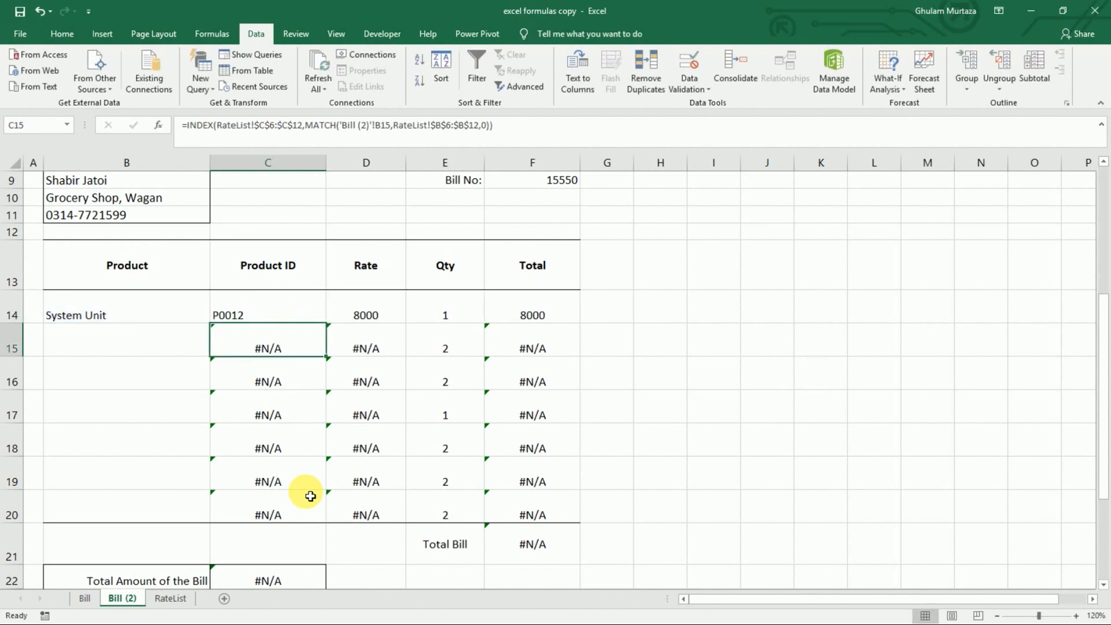
Step: Copy the IFERROR-wrapped Product ID formula from C14 down through C20
key(Up)
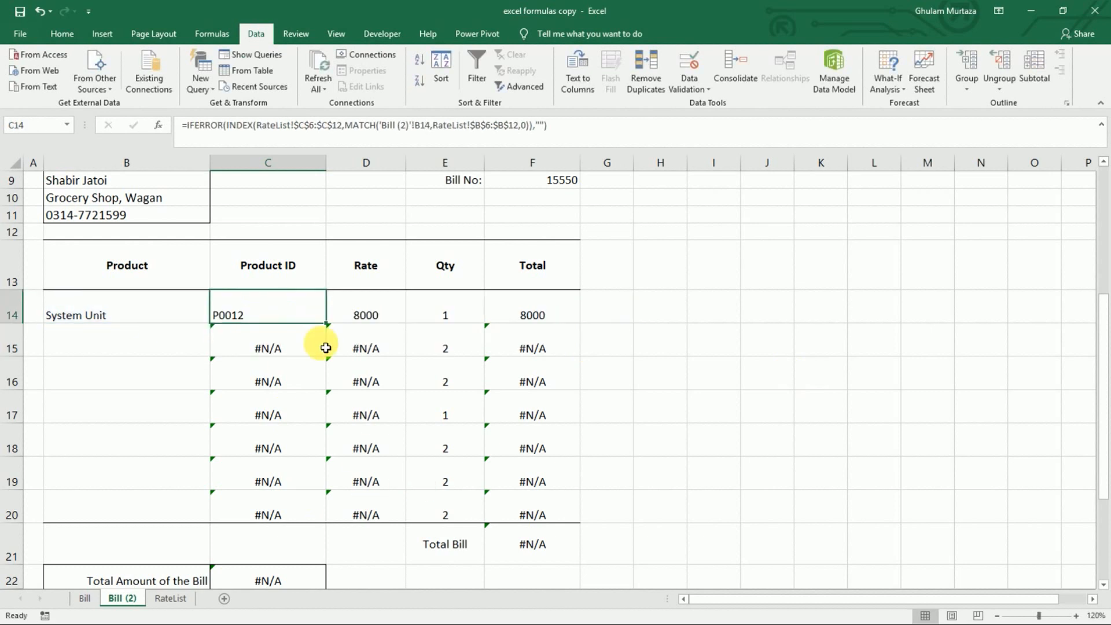
drag(326, 324, 306, 522)
click(284, 349)
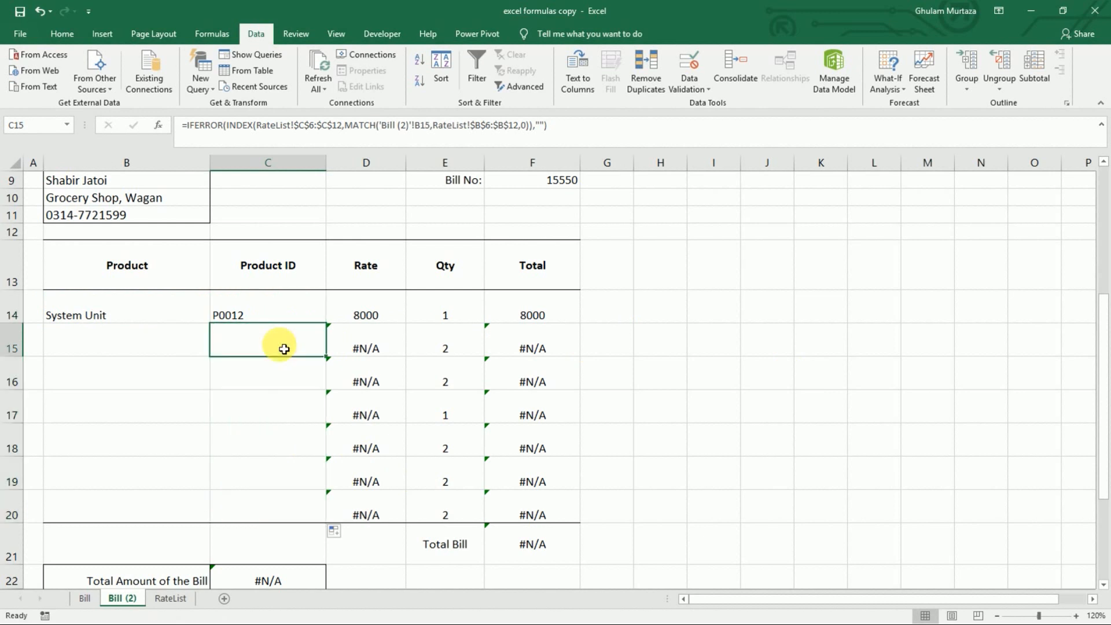
Step: Wrap the Rate lookup formula in D14 in an IFERROR that returns an empty string ""
click(372, 315)
double_click(373, 314)
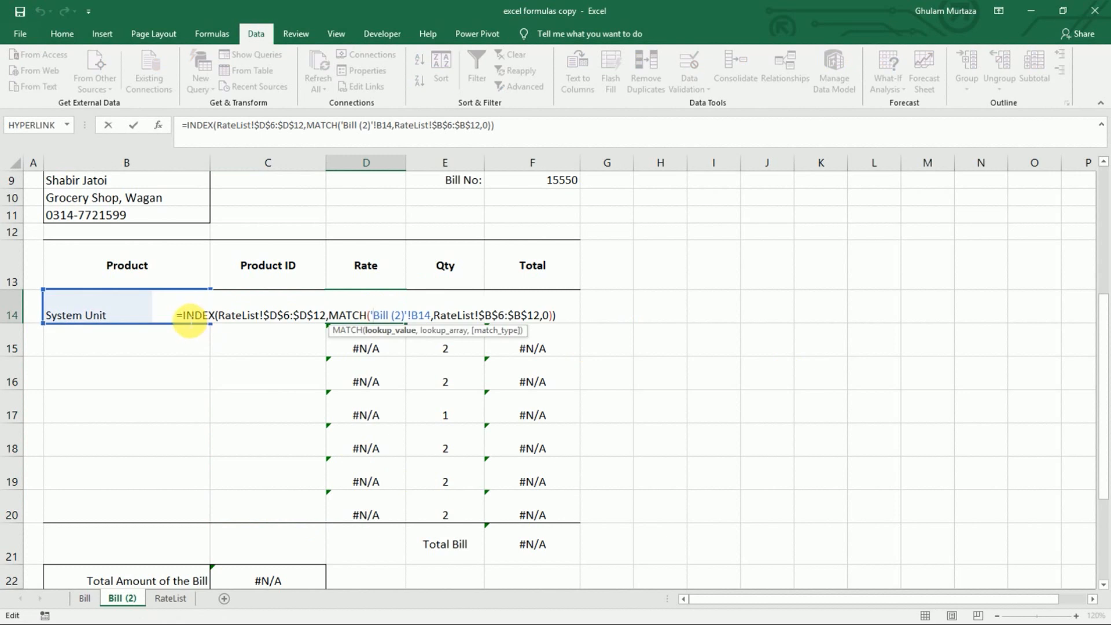
click(184, 316)
text(iferror)
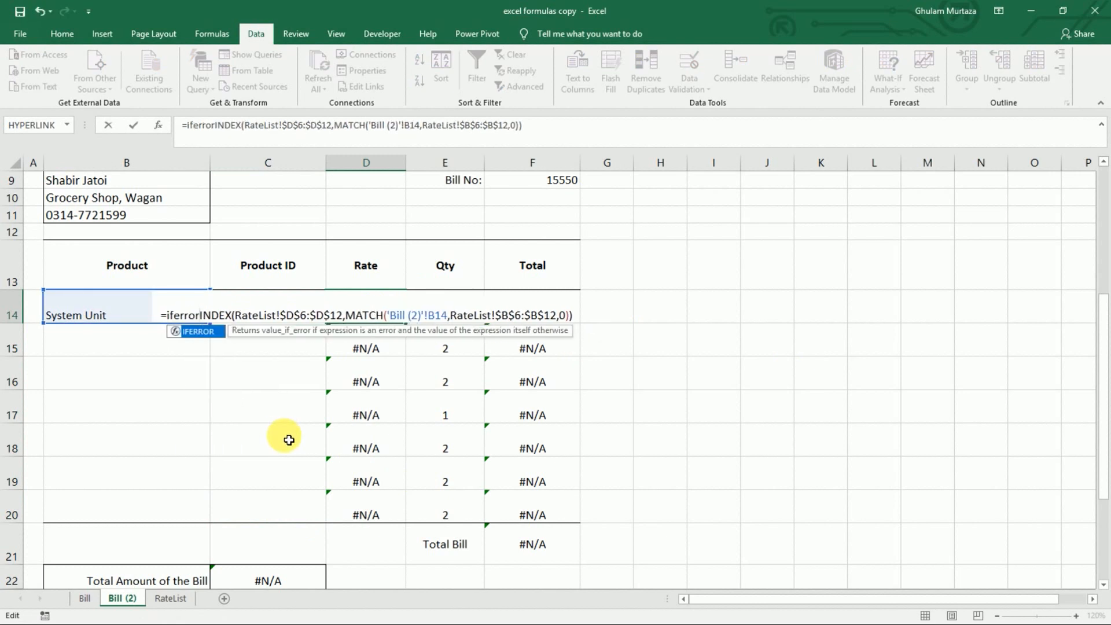
text(()
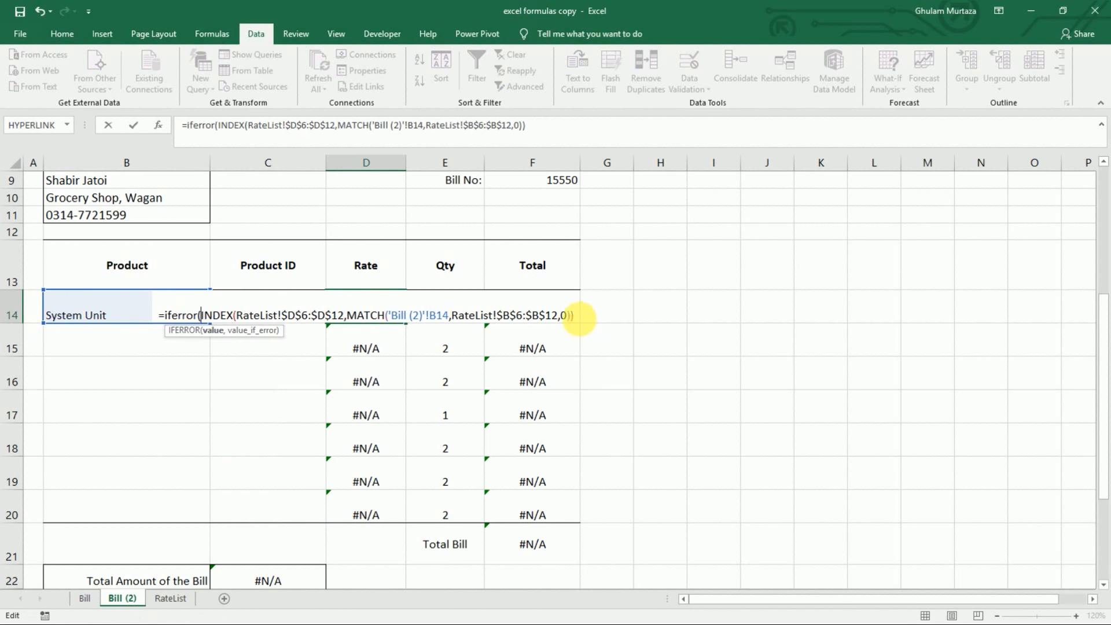
text(,""))
key(Return)
Step: Copy the IFERROR-wrapped Rate formula from D14 down through D20
key(Up)
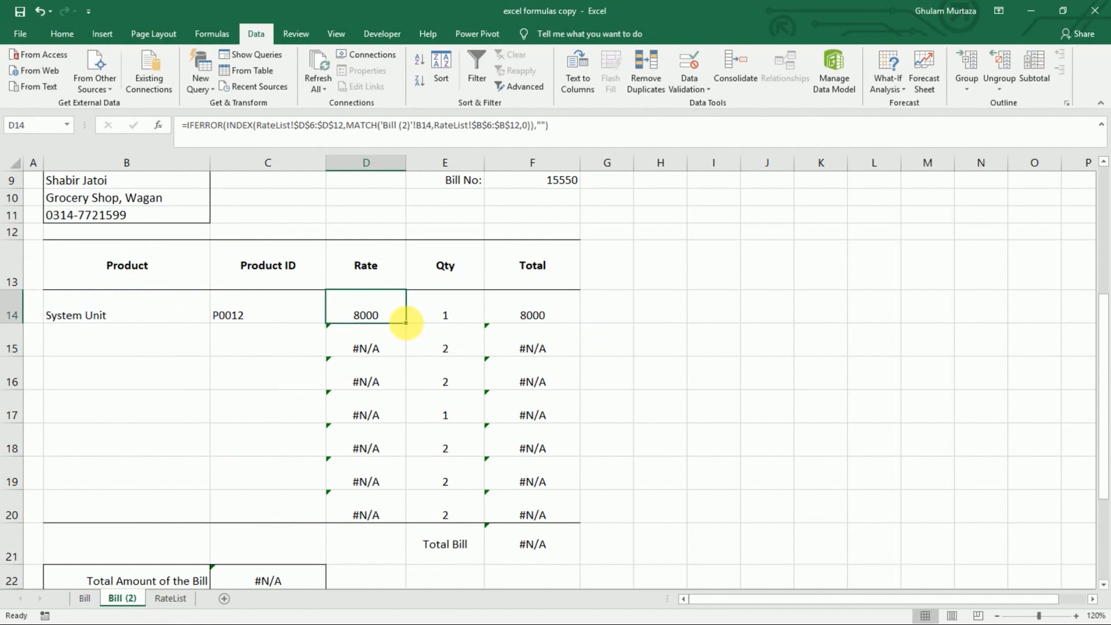
drag(407, 323, 384, 519)
click(457, 320)
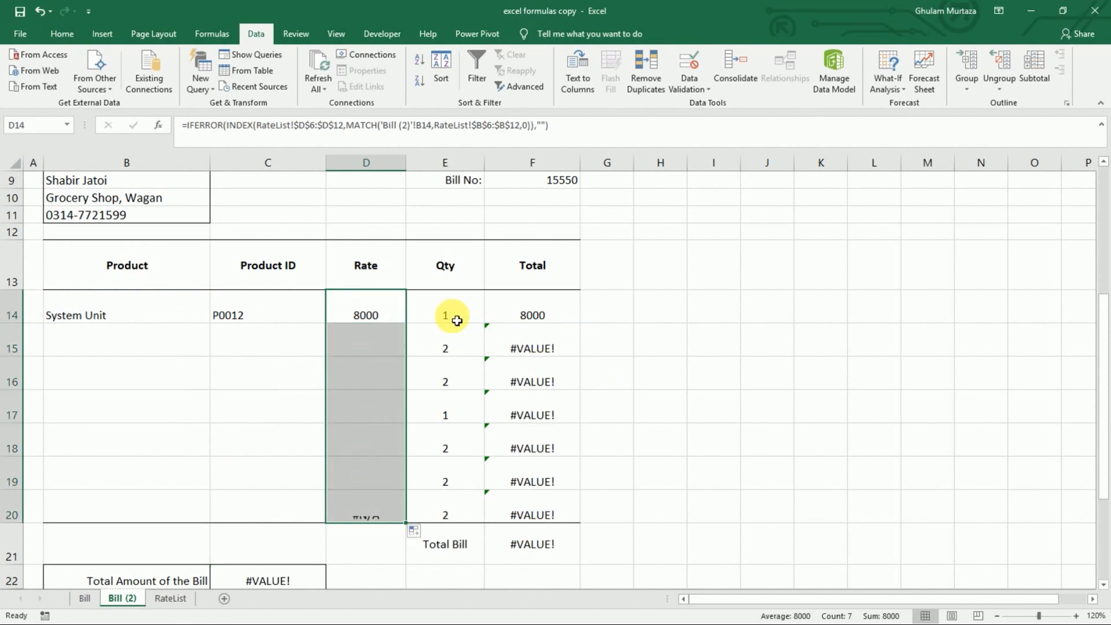
Step: Wrap the SUM(D14*E14) Total formula in F14 in an IFERROR that returns an empty string ""
click(509, 316)
double_click(528, 313)
click(498, 315)
text(ef)
key(BackSpace)
key(BackSpace)
text(iferror)
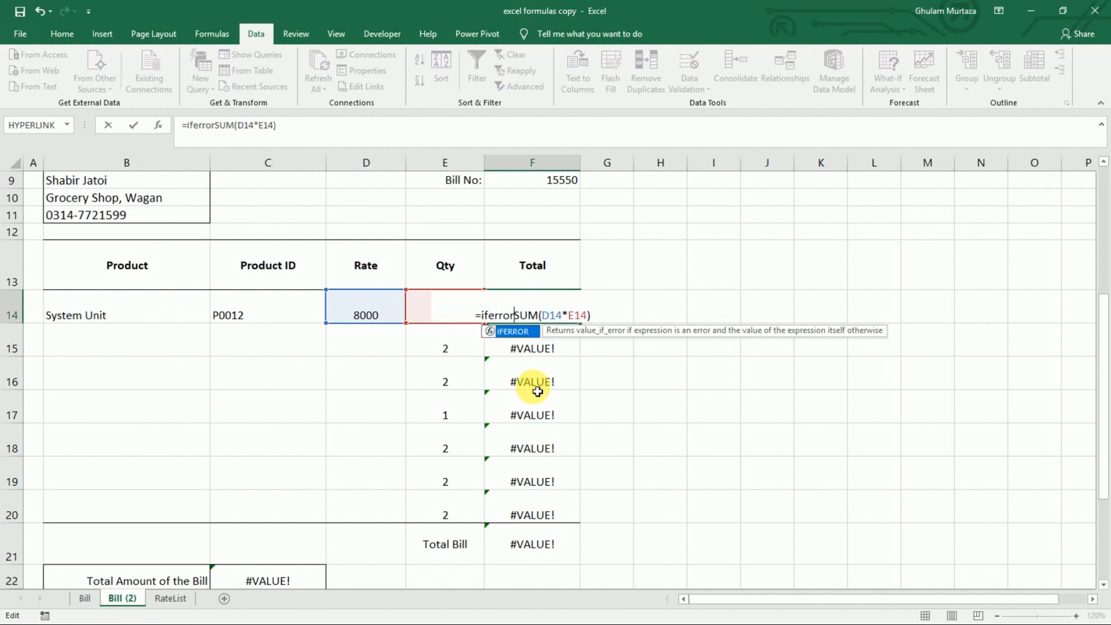
text(()
click(594, 316)
text(,""))
key(Return)
Step: Copy the IFERROR-wrapped Total formula from F14 down through F20
key(Up)
drag(588, 326, 550, 517)
Step: Clear the quantities in E15 through E20
click(431, 342)
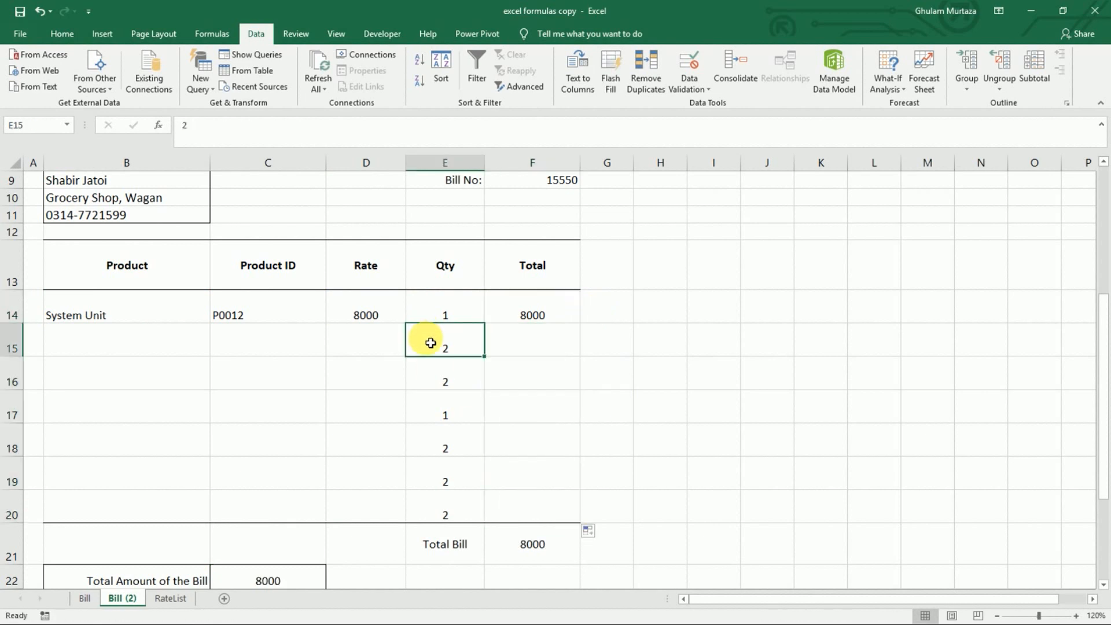
drag(431, 343, 452, 509)
key(Delete)
Step: Choose LCD Monitor as the product in B15 and Mouse in B16
key(Left)
key(Left)
key(Left)
click(215, 349)
click(177, 373)
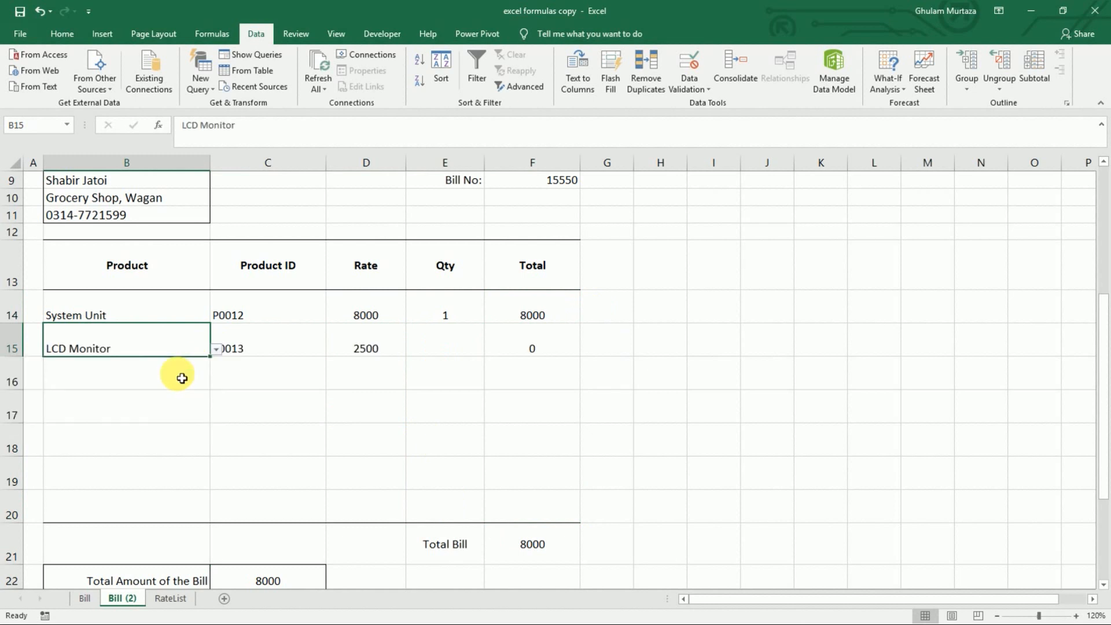
click(424, 353)
click(154, 377)
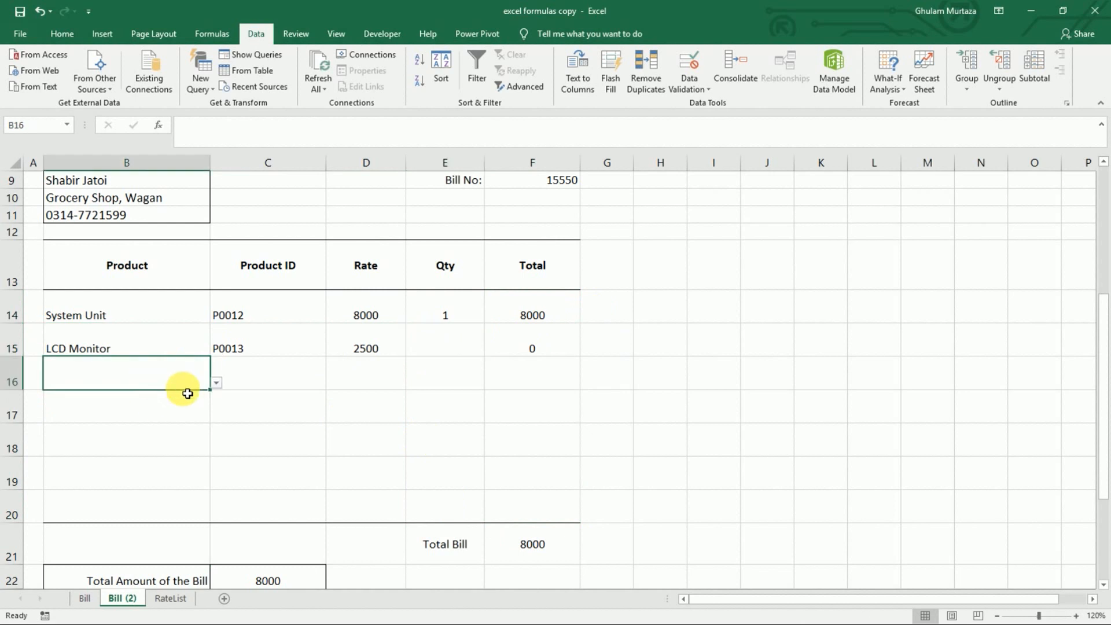
click(216, 383)
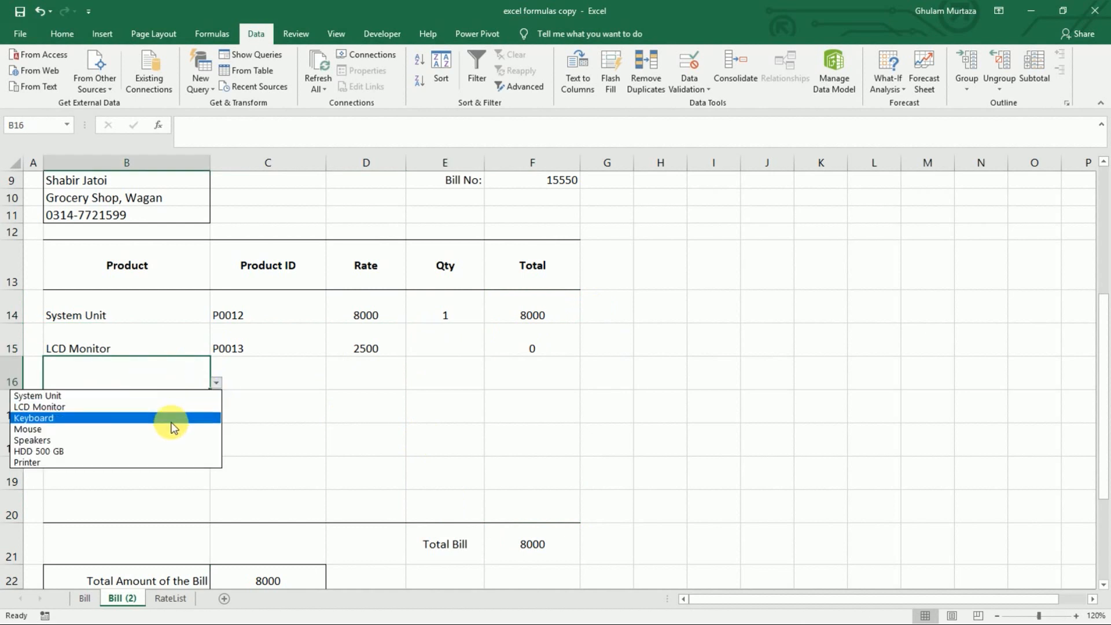
click(168, 430)
Step: Choose Speakers as the product in B17 and HDD 500 GB in B18
click(176, 421)
click(216, 416)
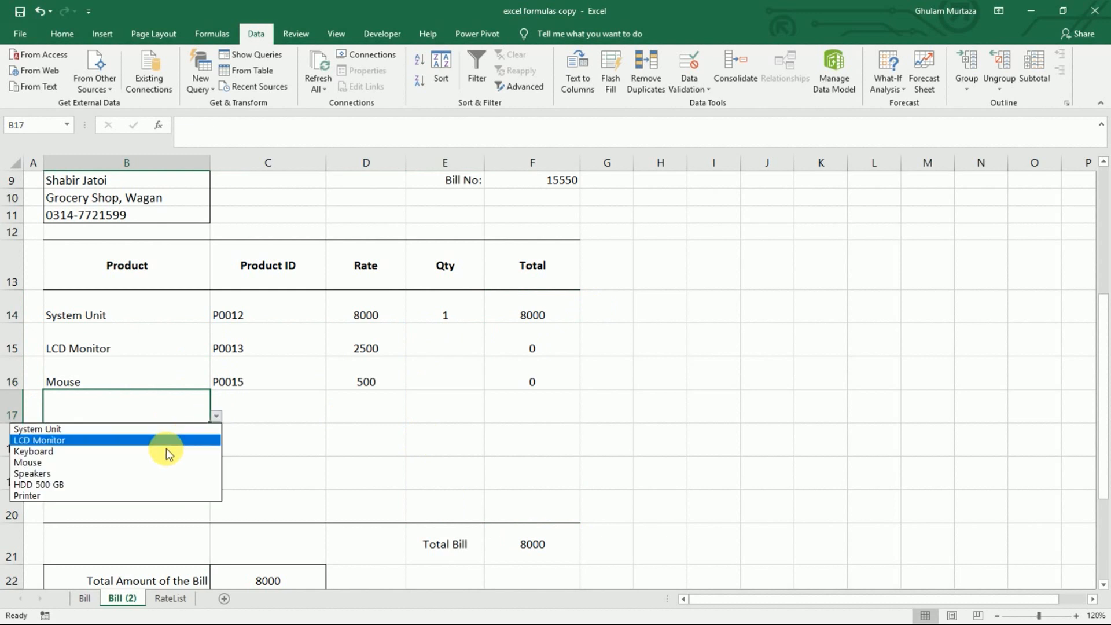
click(139, 474)
click(179, 440)
click(216, 450)
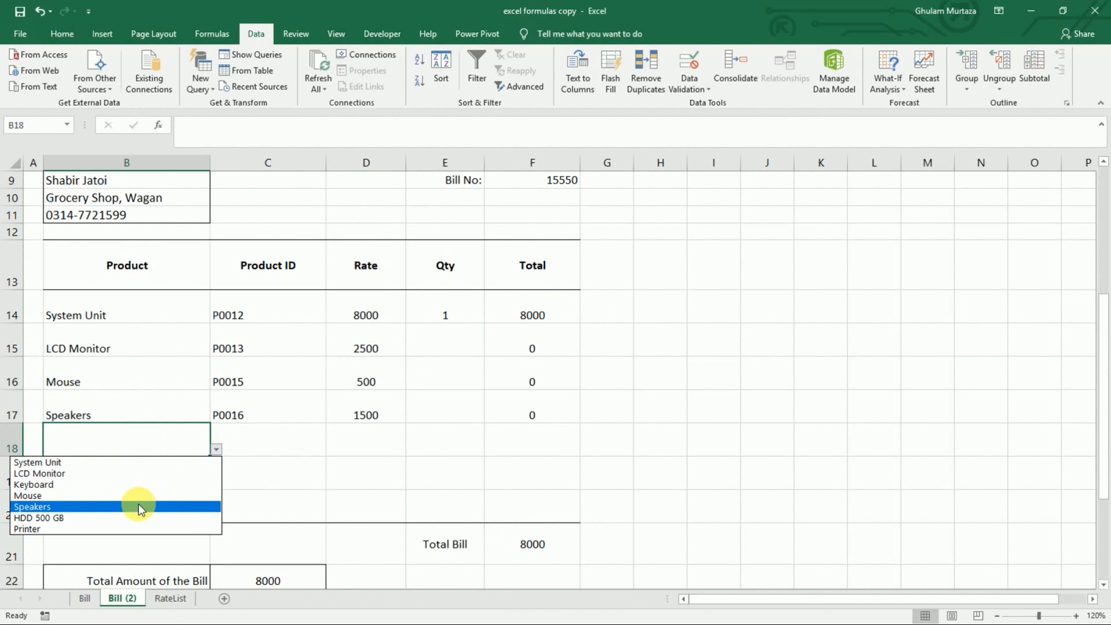
click(125, 518)
Step: Choose Keyboard as the product in B19 and Printer in B20
click(189, 479)
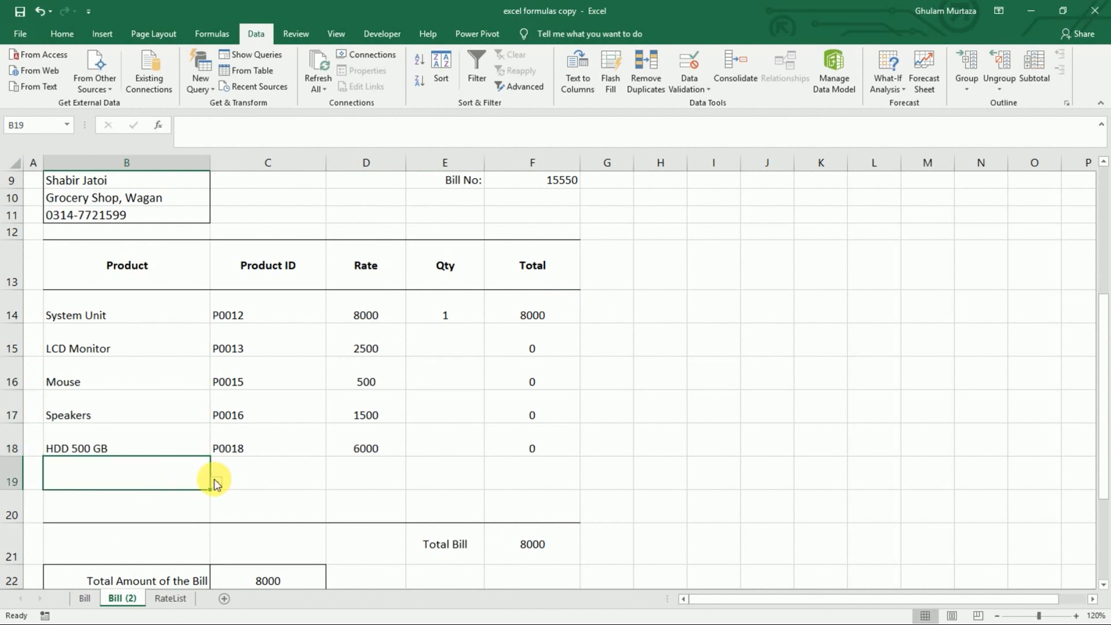
click(214, 481)
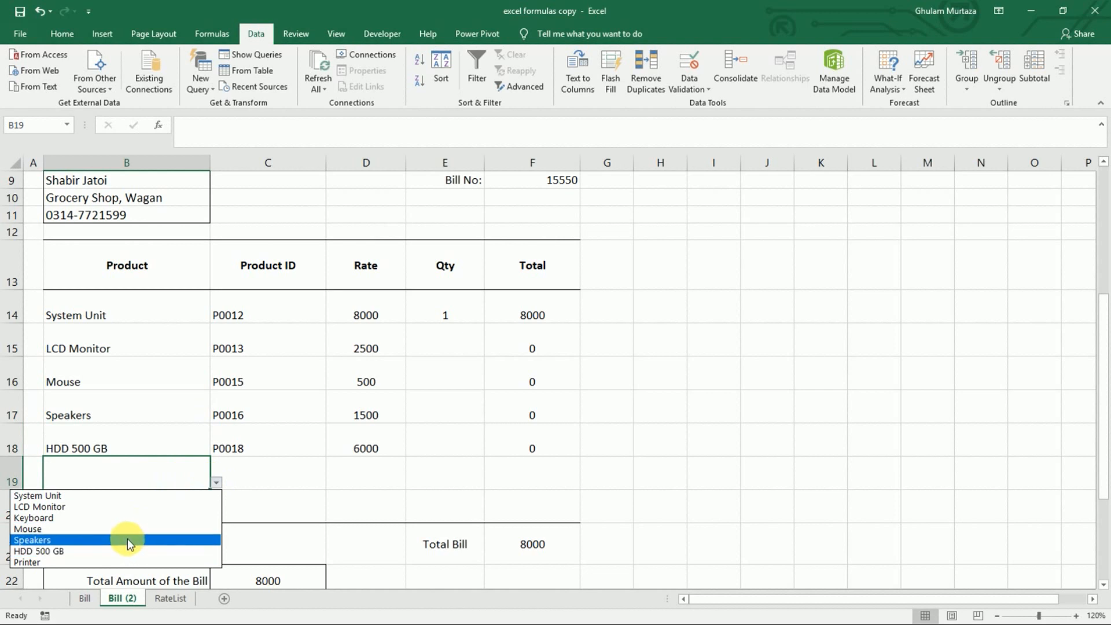
click(127, 518)
click(186, 509)
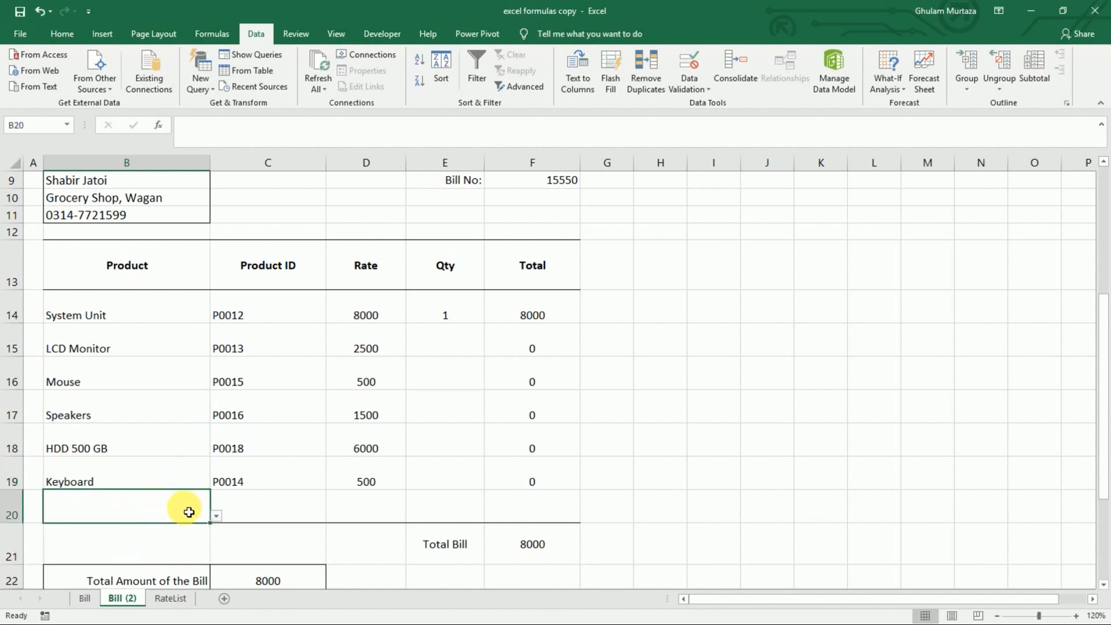
click(215, 515)
click(108, 594)
Step: Copy the quantity 1 from E14 down through E20
click(448, 317)
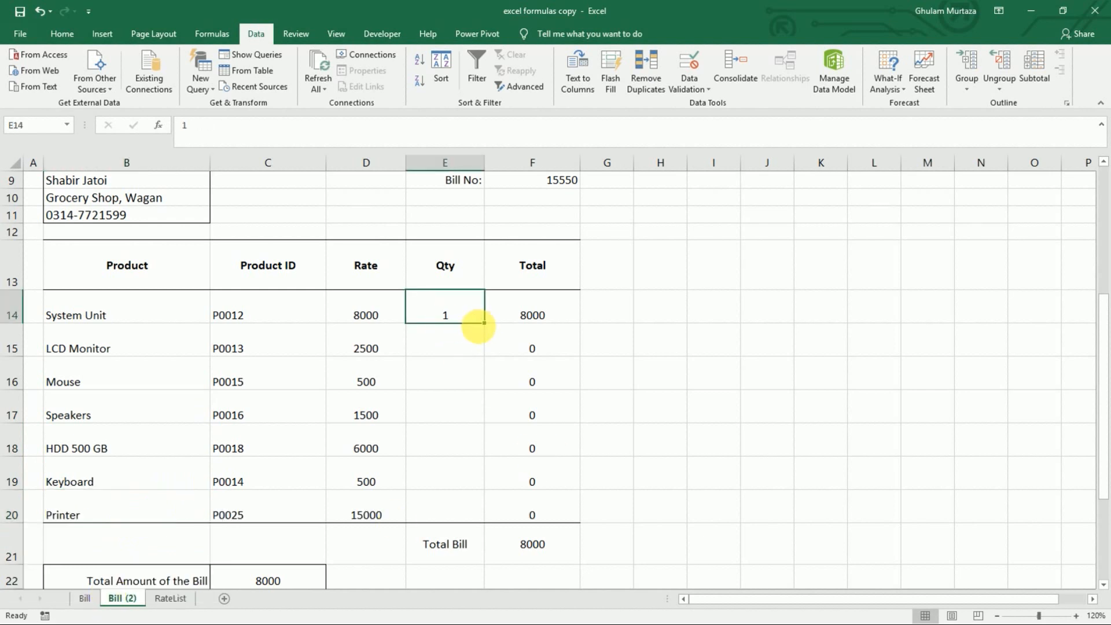
mouse_move(483, 323)
mouse_down()
mouse_move(479, 442)
mouse_move(474, 315)
mouse_move(494, 322)
mouse_move(446, 496)
mouse_move(453, 505)
mouse_move(468, 470)
mouse_up()
click(471, 384)
Step: Try overwriting the Product ID formula in C14 with random text, and undo the entries
drag(1099, 385, 1102, 266)
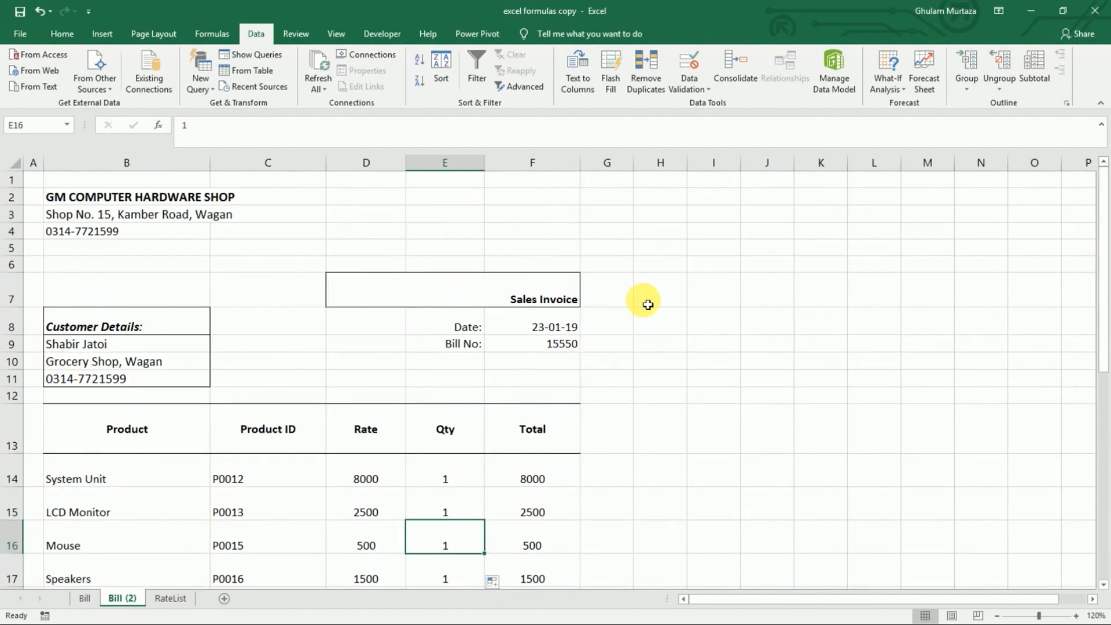
click(127, 346)
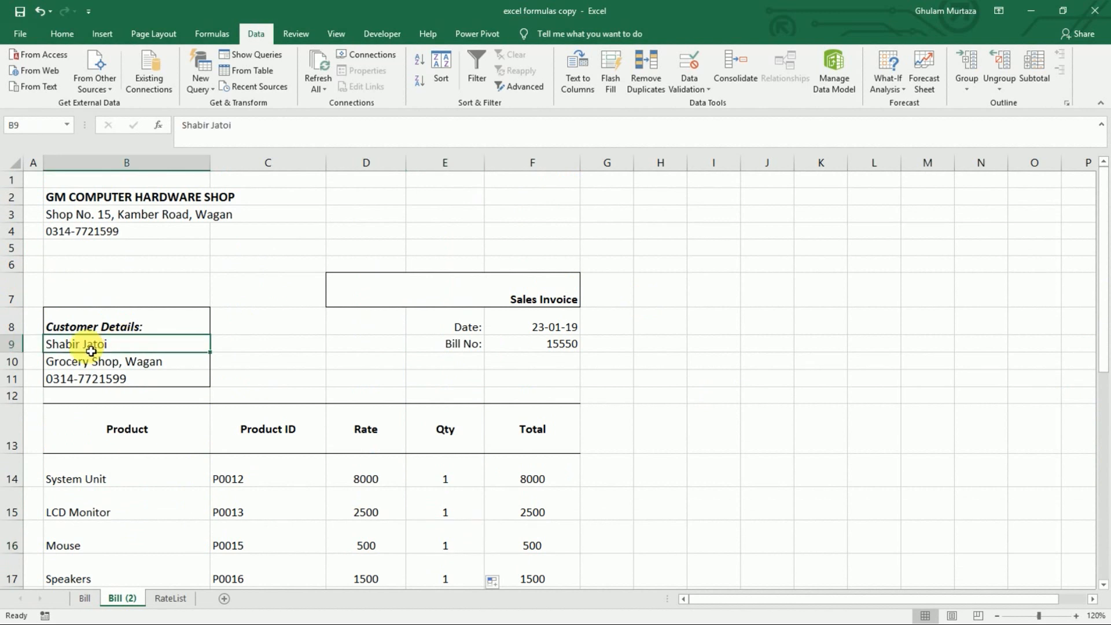
double_click(261, 482)
text(jh)
key(Return)
click(262, 485)
text(zd,, akbj)
key(Up)
click(262, 485)
key(ctrl+z)
key(ctrl+z)
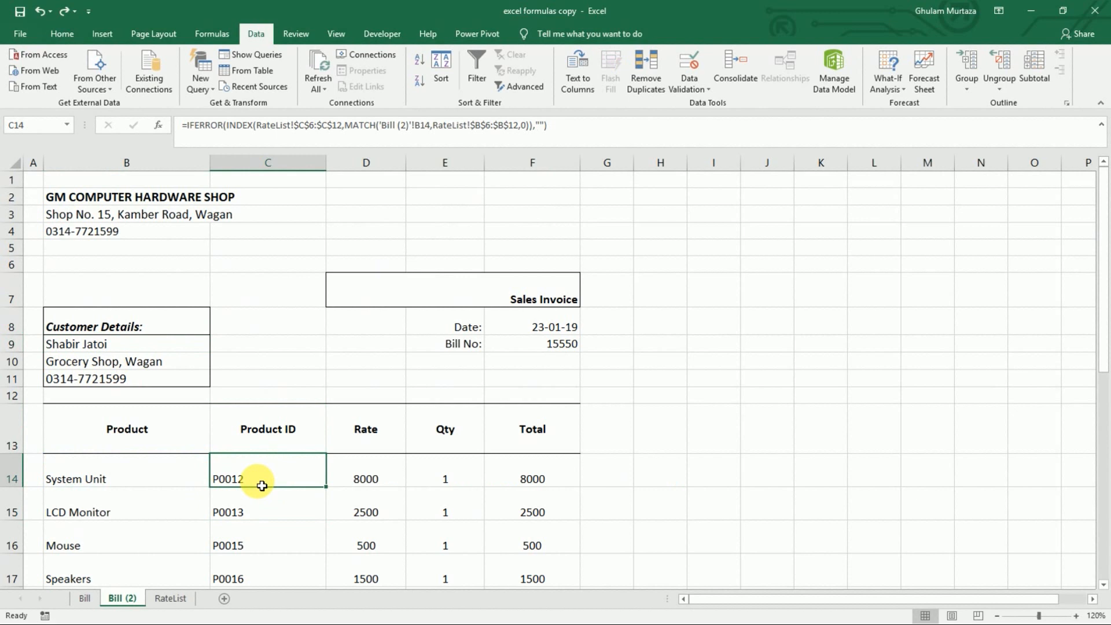
Step: Try overwriting the Rate formula in D14 with the text "mnh", and undo the entry
click(363, 472)
text(mnh)
key(Return)
key(ctrl+z)
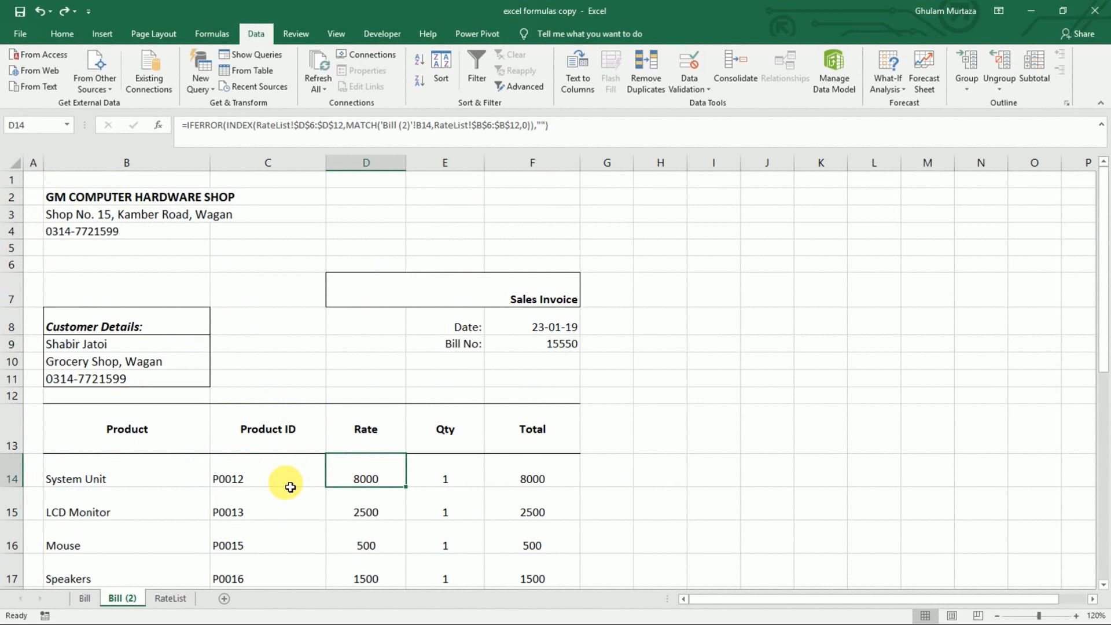
Step: Turn off Lock Cell for the product cells B14 through B20
click(62, 34)
click(828, 77)
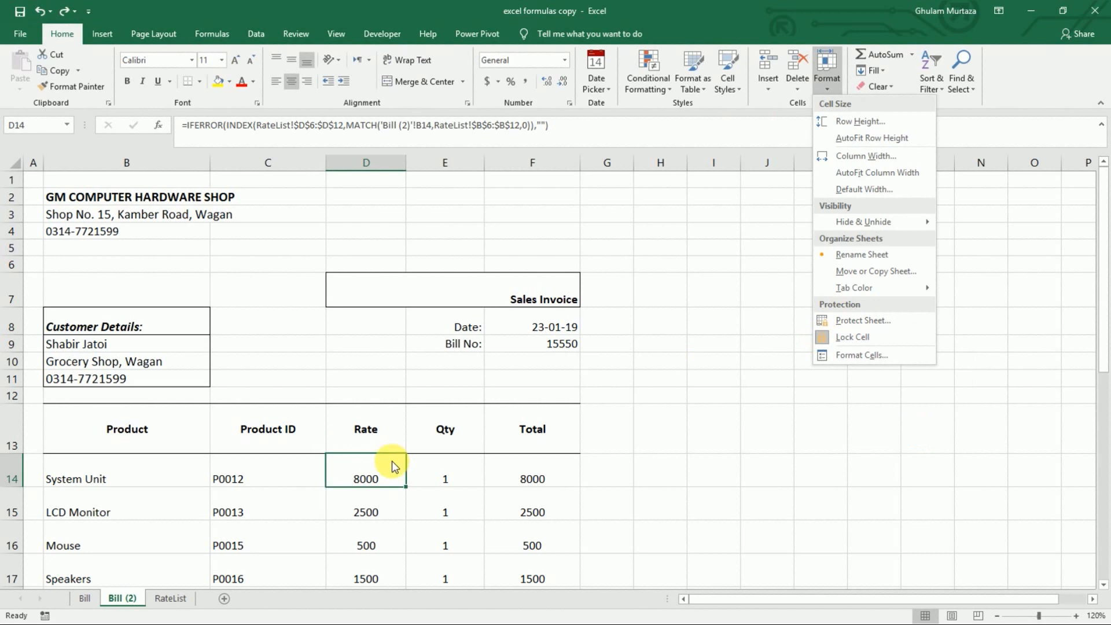
click(103, 480)
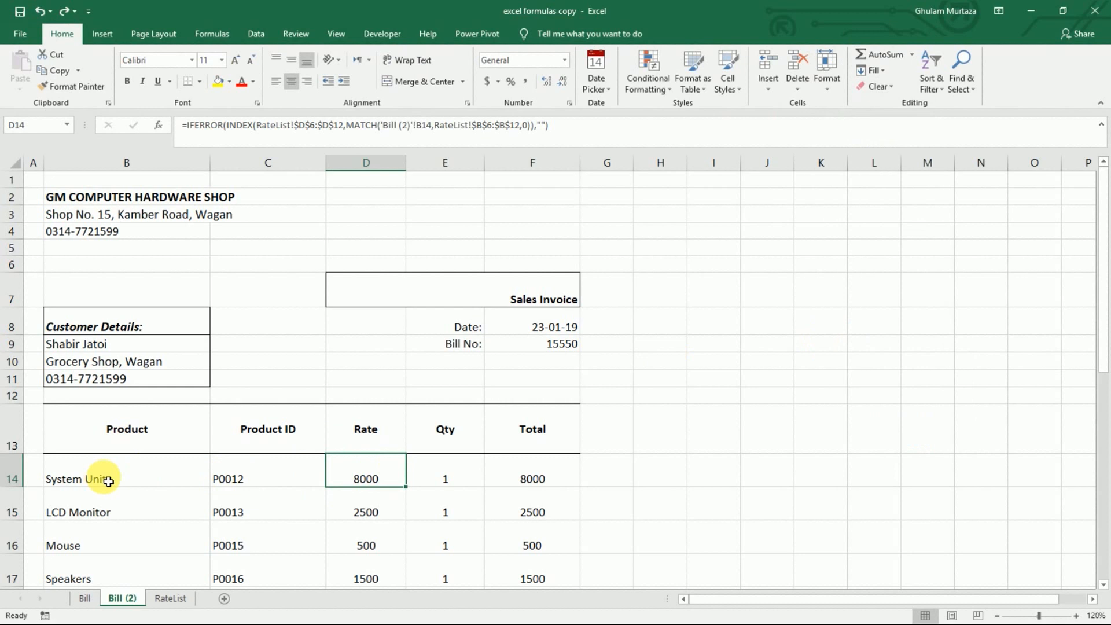
drag(95, 478, 116, 459)
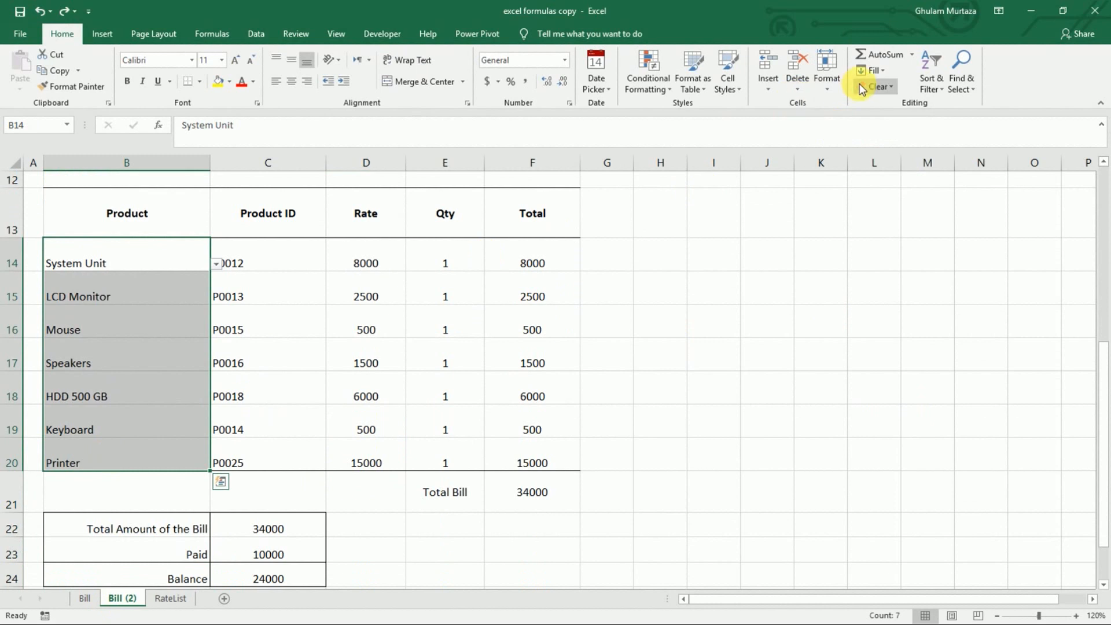
click(835, 82)
click(848, 337)
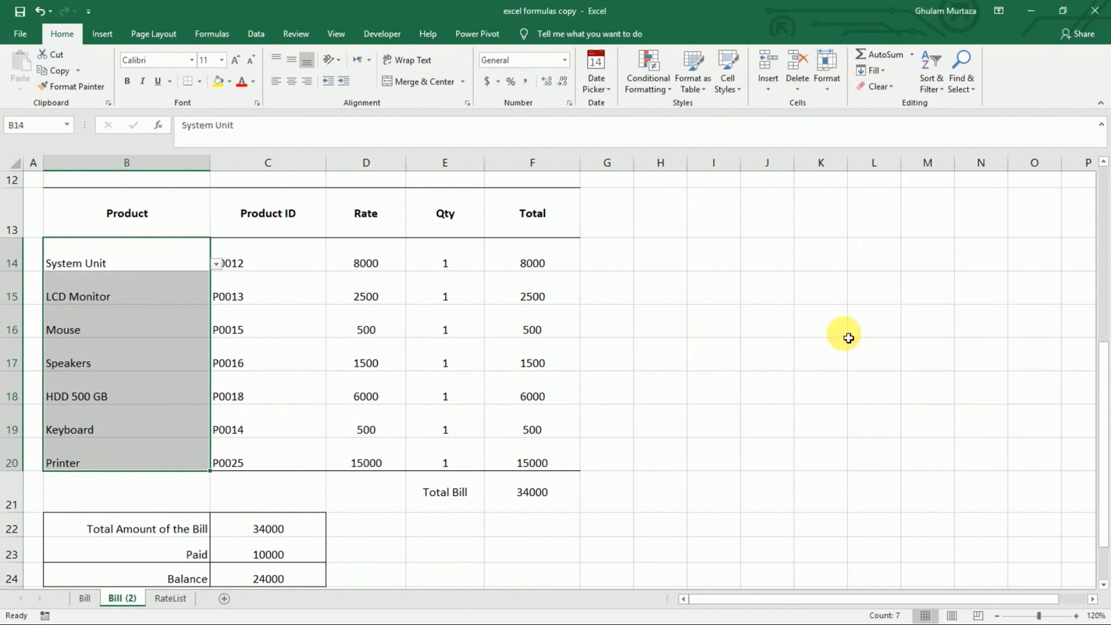
Step: Check the Lock Cell setting of the product cells and of the Rate formula cell D14
click(834, 86)
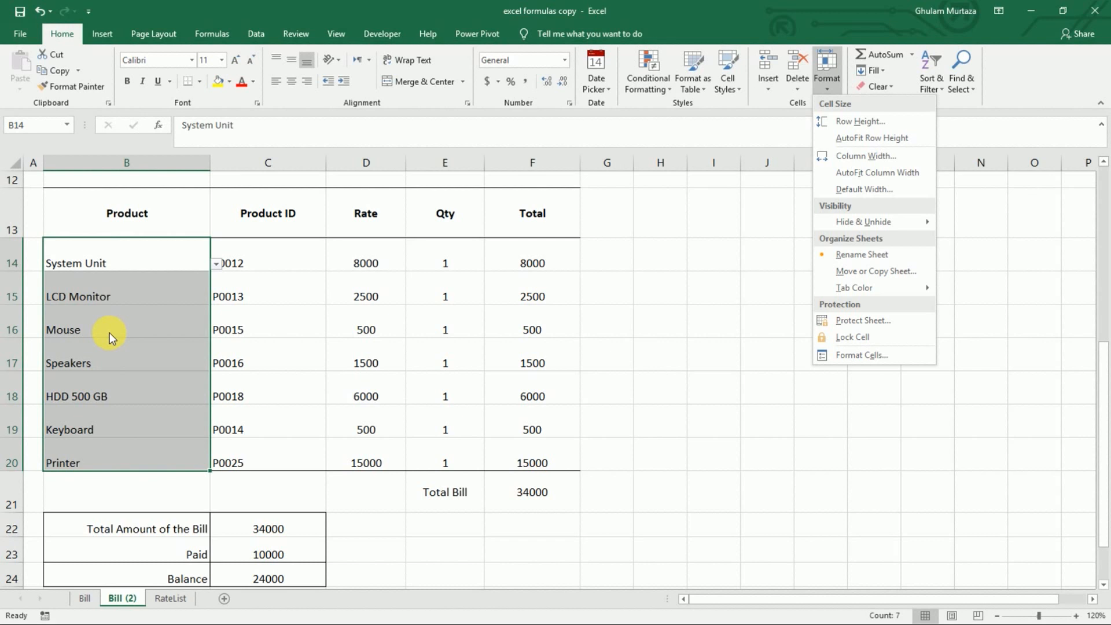
click(254, 268)
click(369, 264)
click(827, 76)
click(250, 259)
Step: Turn off Lock Cell for the quantity cells E14 through E20
click(455, 264)
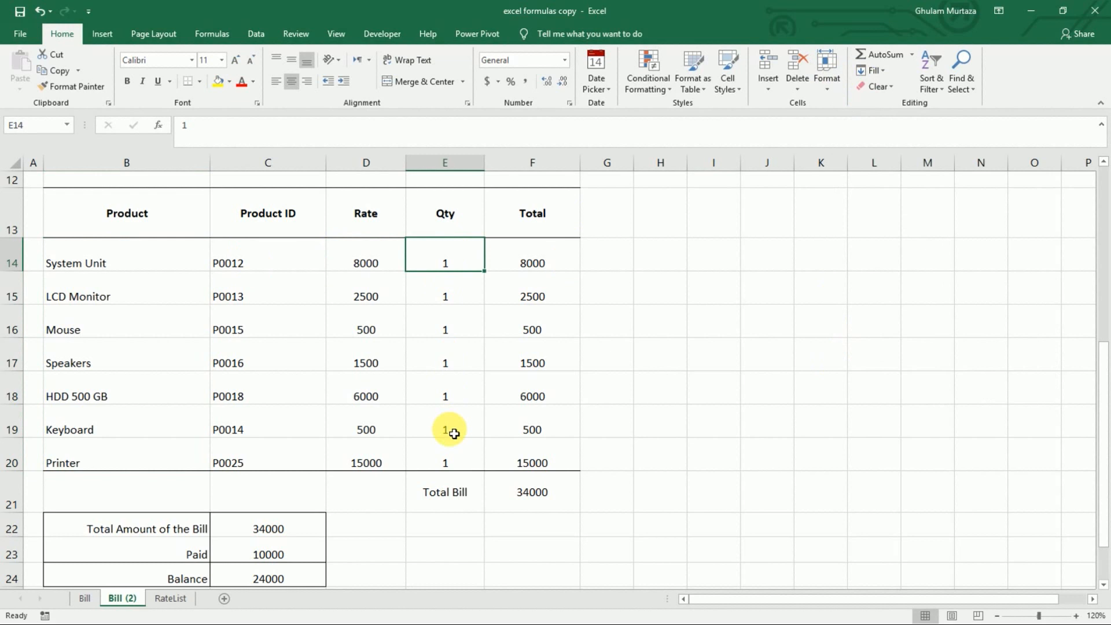
drag(446, 245, 436, 464)
click(829, 89)
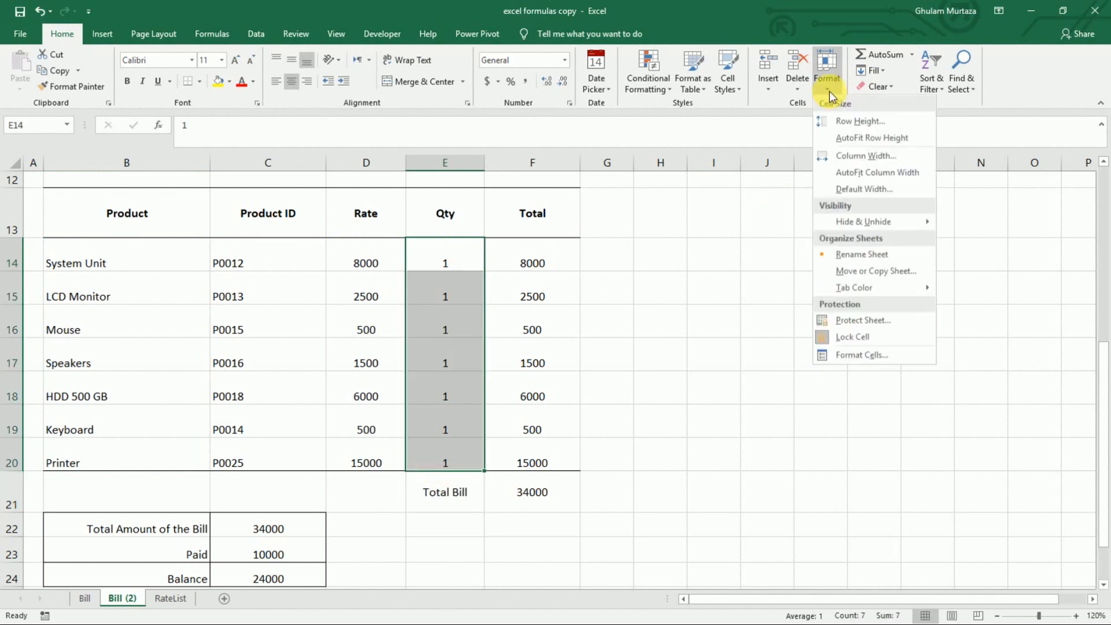
click(825, 339)
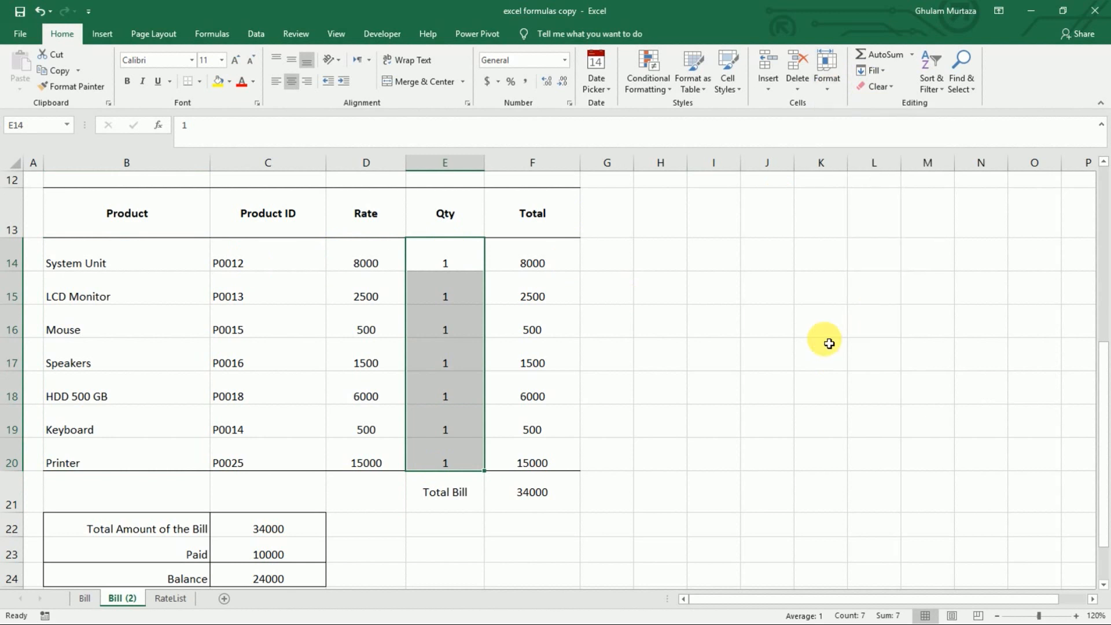
Step: Check the Lock Cell setting of the Total formula cell F14 and inspect the Total Bill formula in F21
click(539, 265)
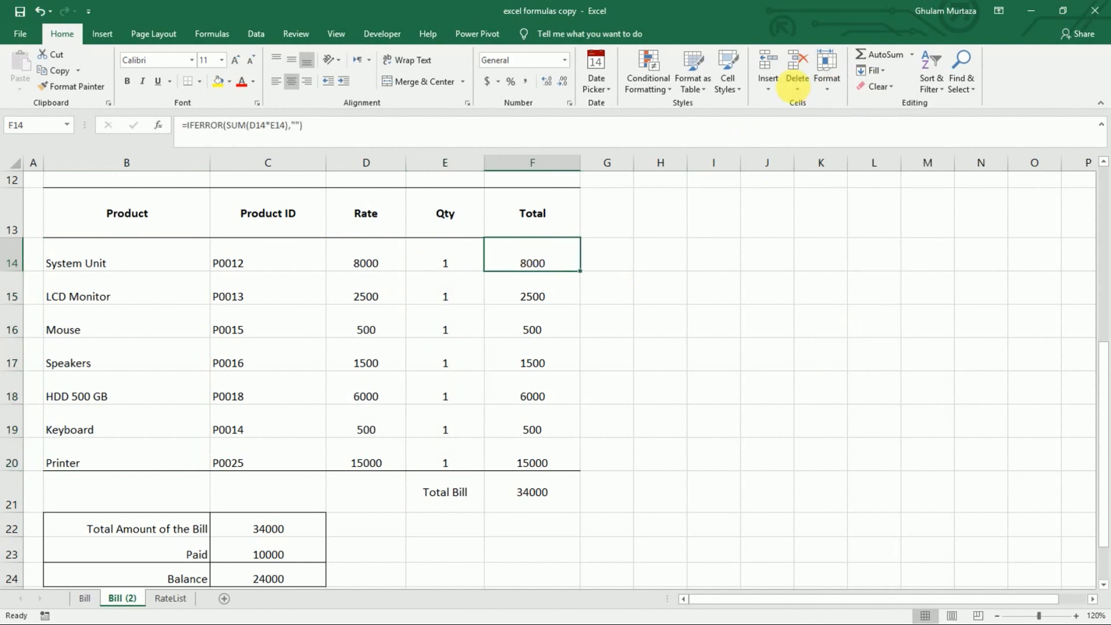
click(825, 87)
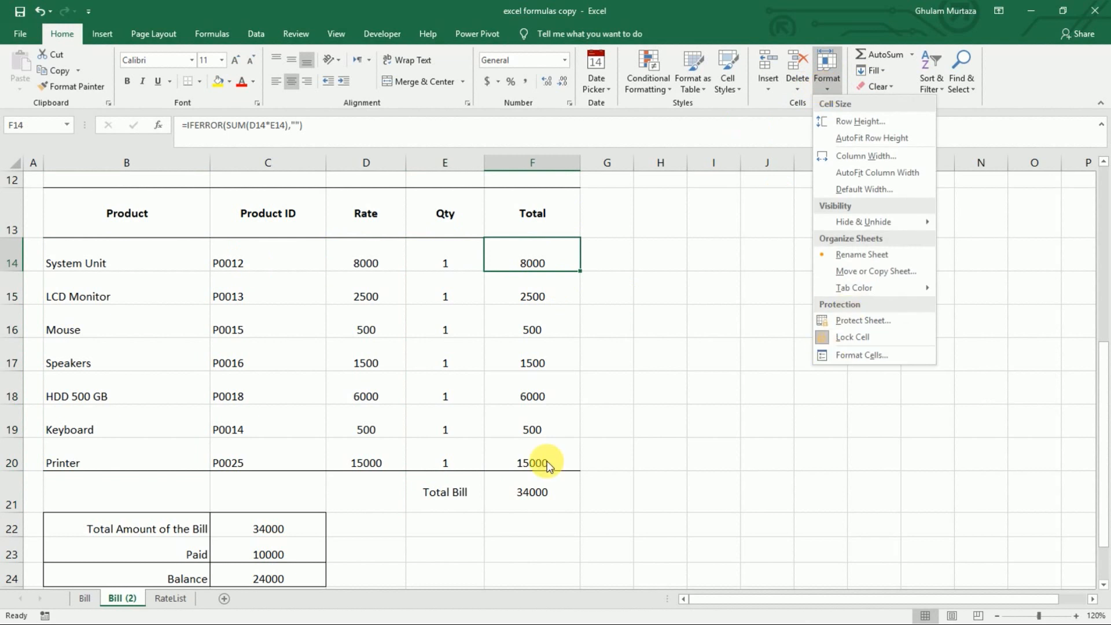
click(517, 512)
click(517, 509)
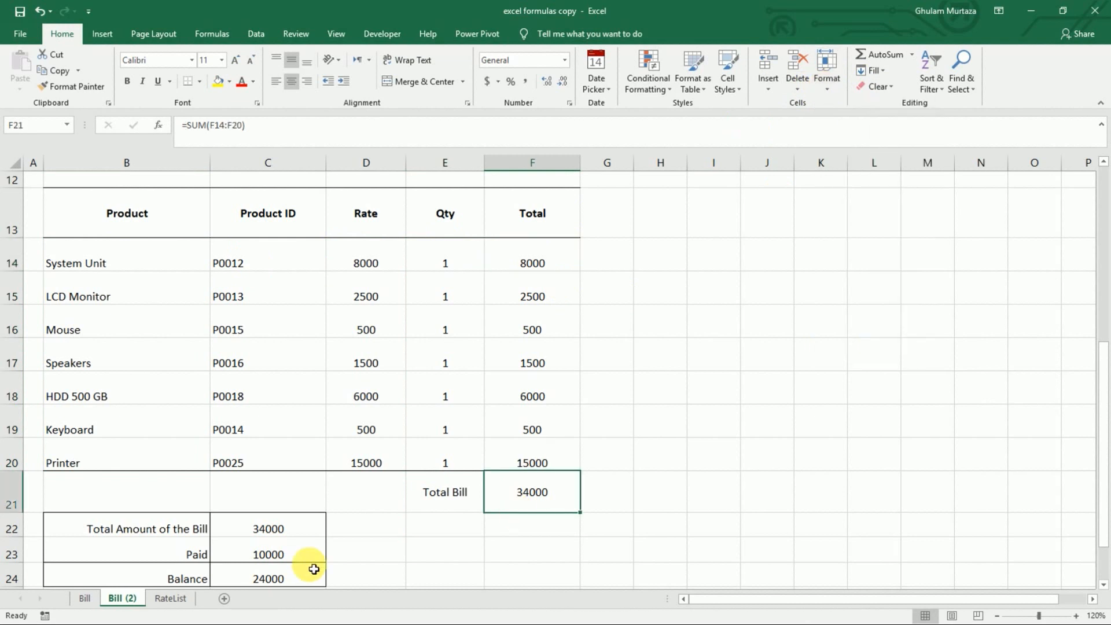
Step: Turn off Lock Cell for the Paid amount cell C23
drag(1106, 414, 1105, 440)
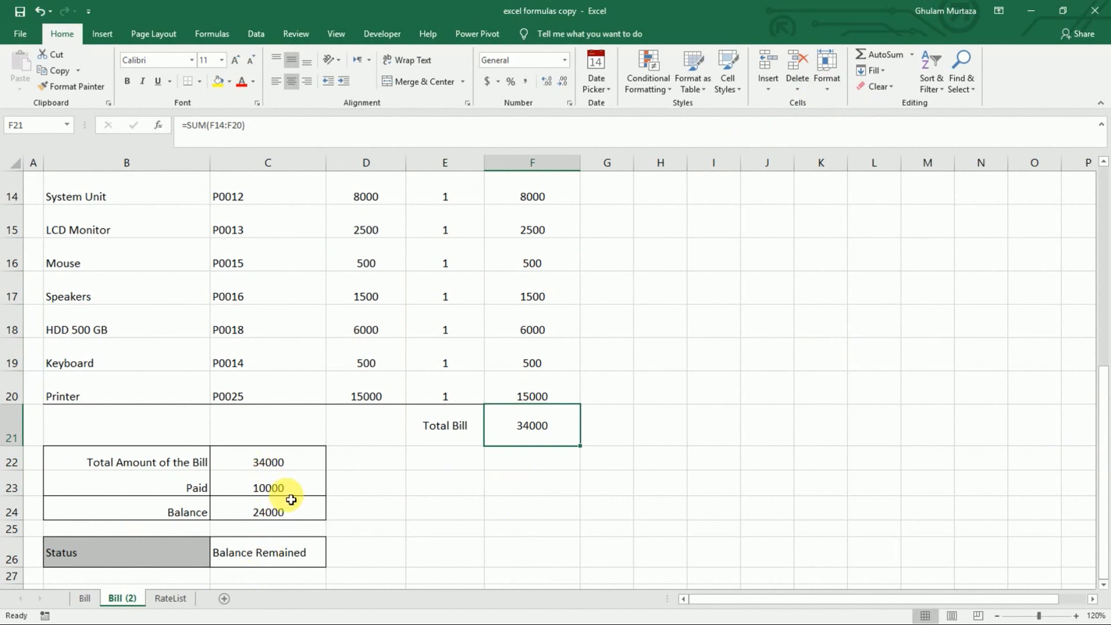
click(273, 488)
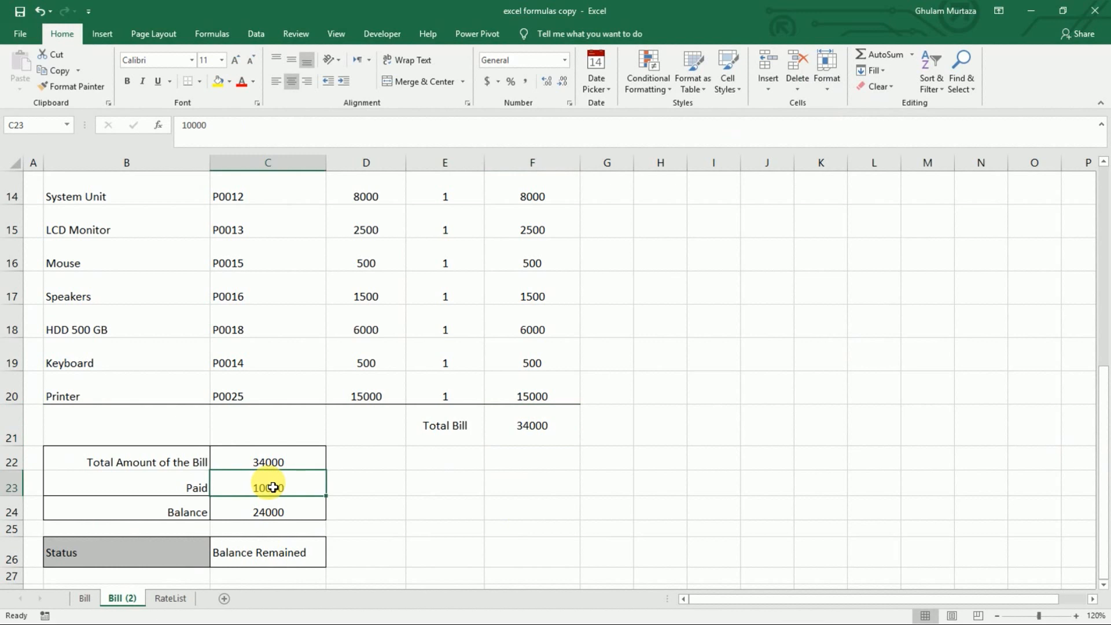
click(827, 81)
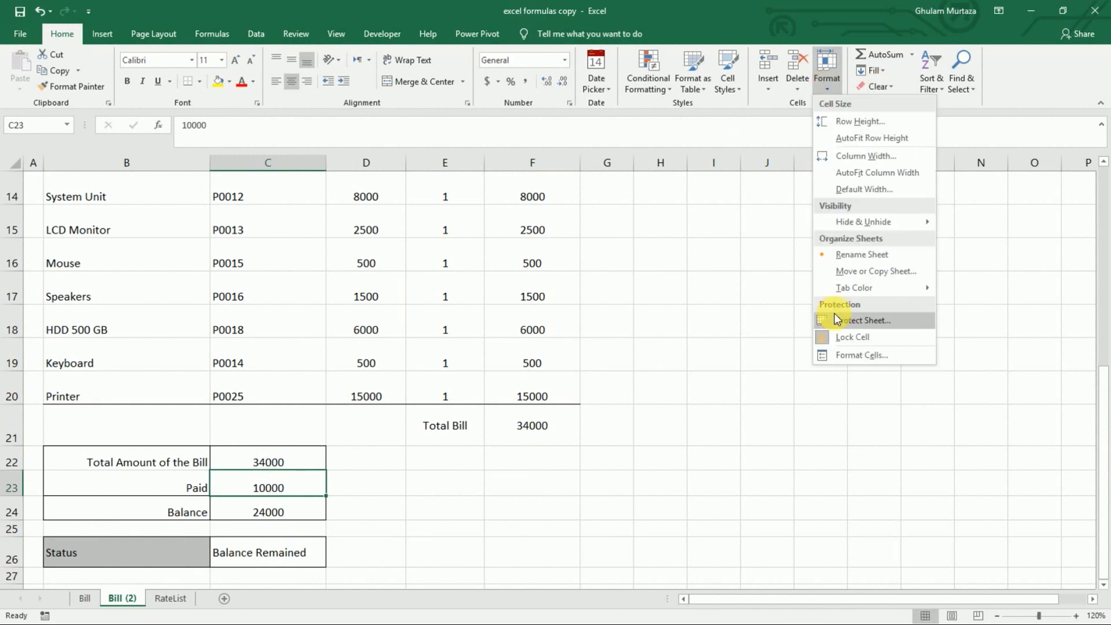
click(834, 335)
Step: Turn off Lock Cell for the invoice date and bill number cells F8 and F9
scroll(1100, 288, up, 5)
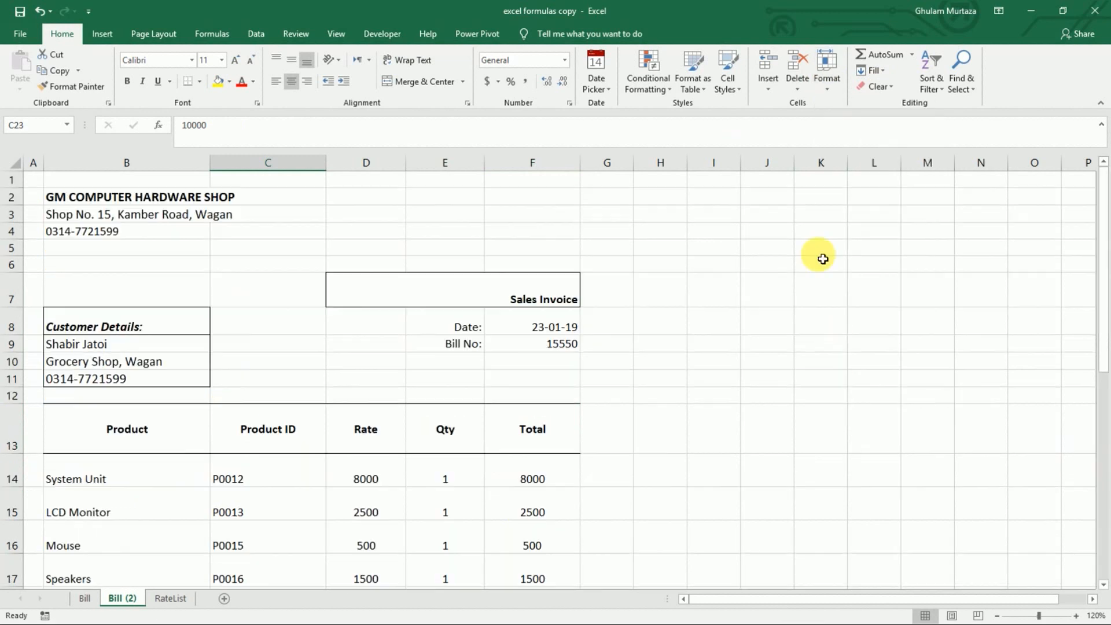
click(540, 327)
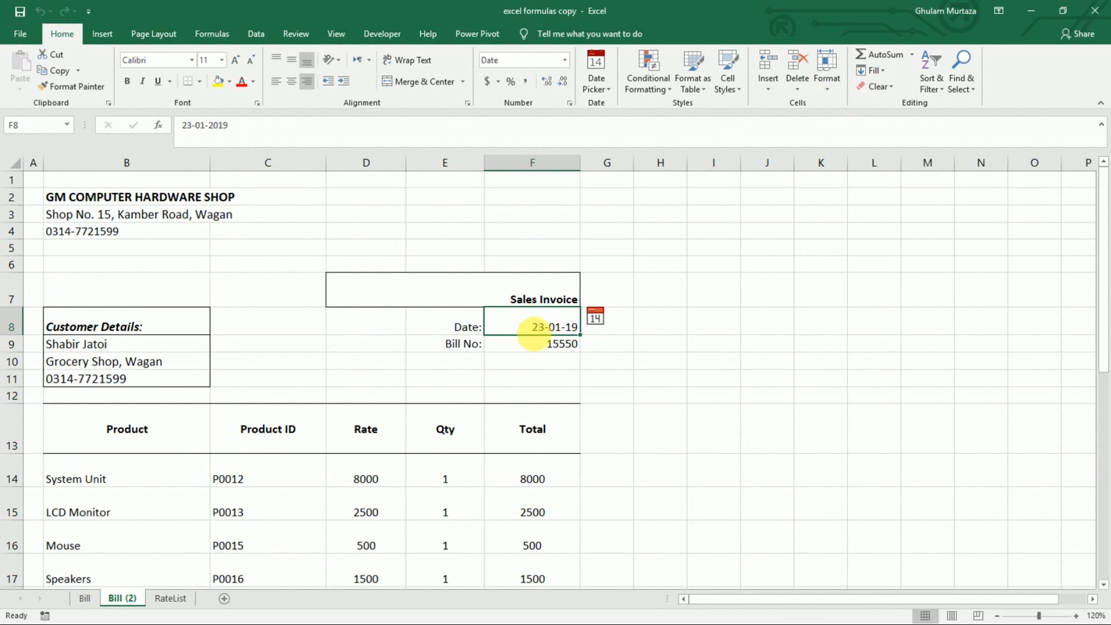
click(540, 348)
drag(540, 330, 541, 347)
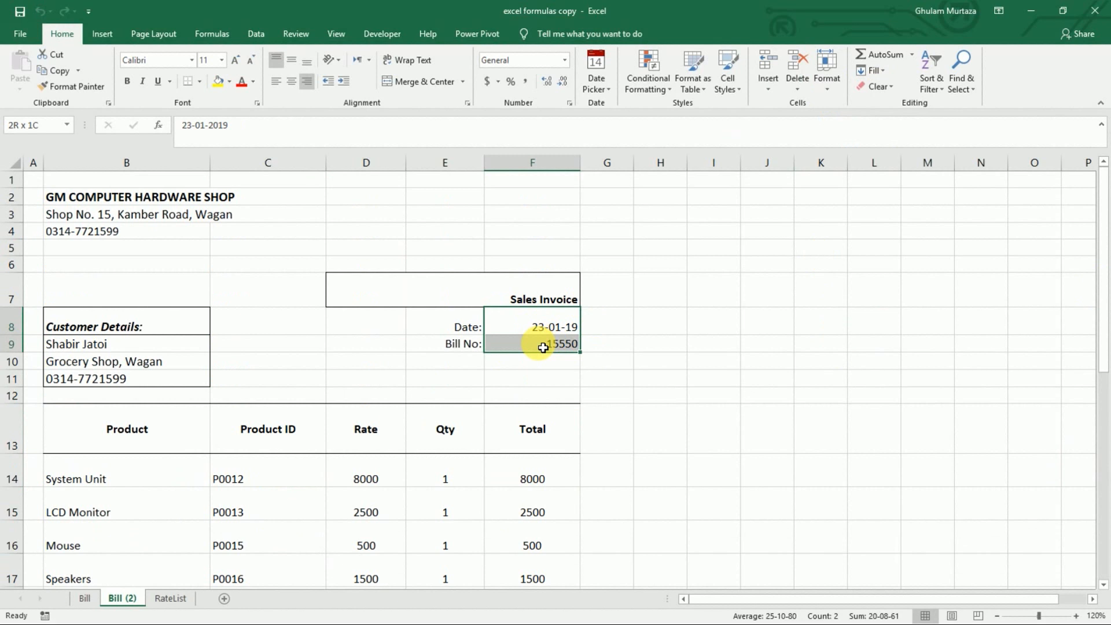
click(828, 83)
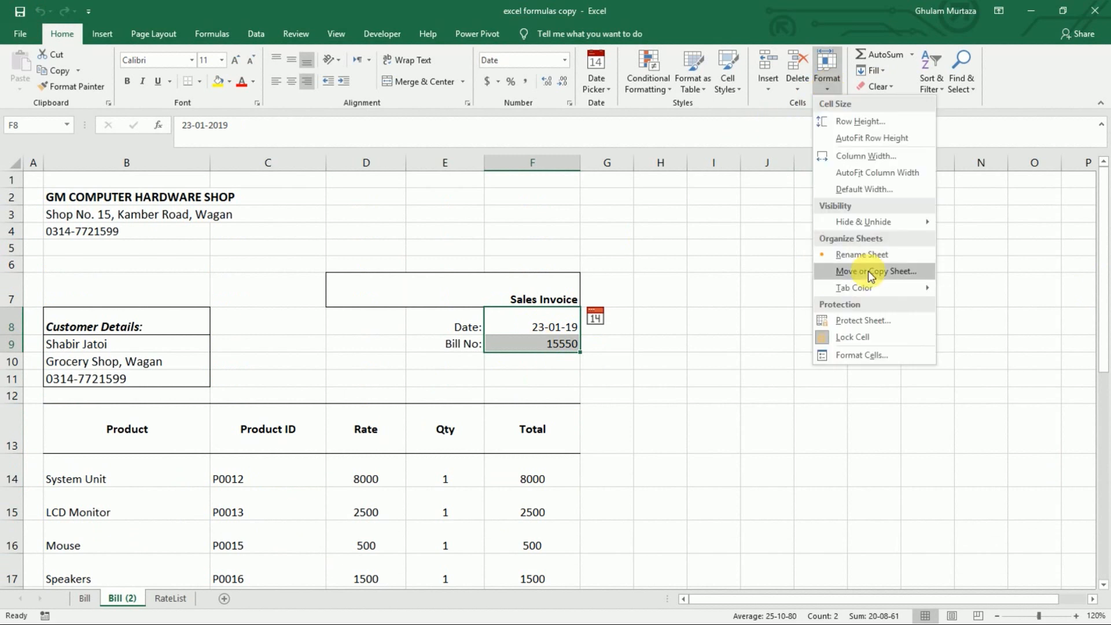
click(857, 337)
Step: Turn off Lock Cell for the customer detail cells B9 through B11
drag(145, 346, 124, 376)
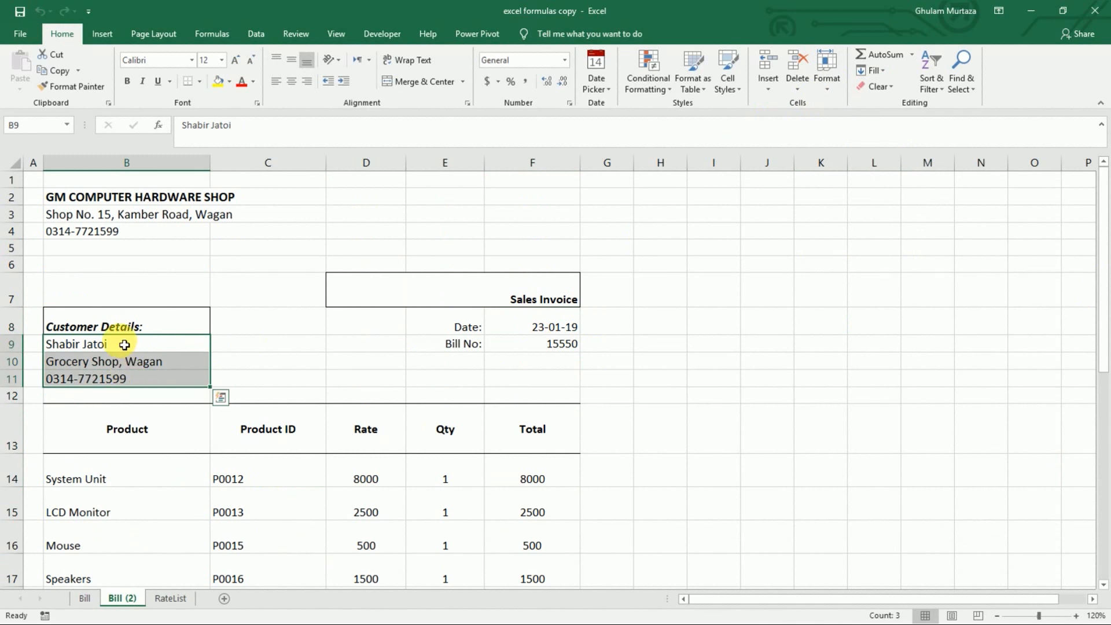
click(824, 85)
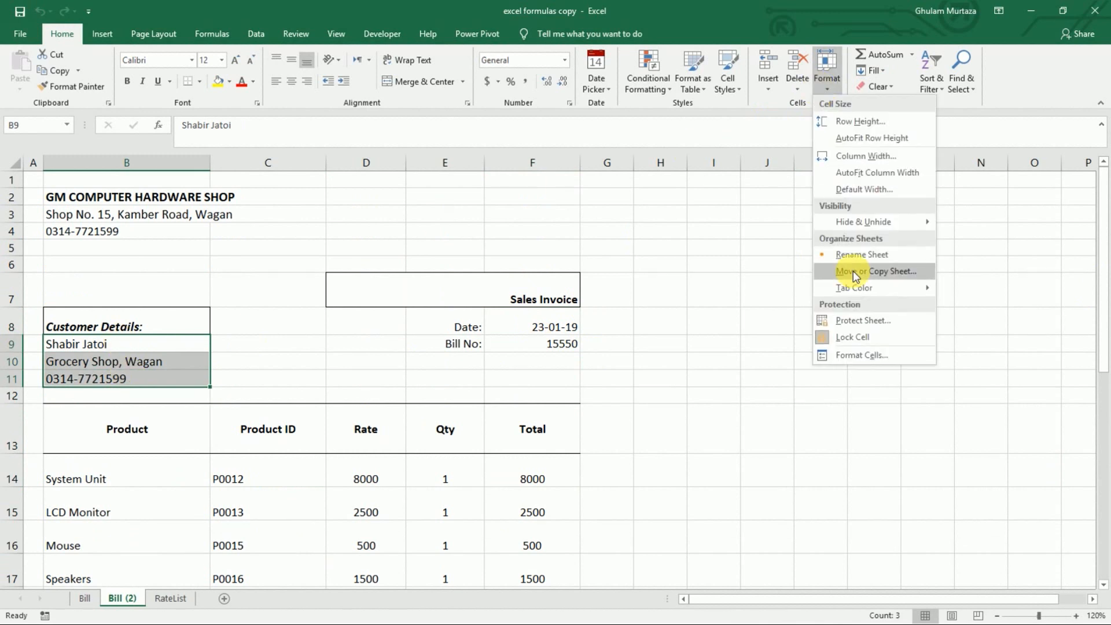
click(852, 337)
Step: Give the invoice area A1:K28 a white background fill so that its gridlines are hidden
click(171, 206)
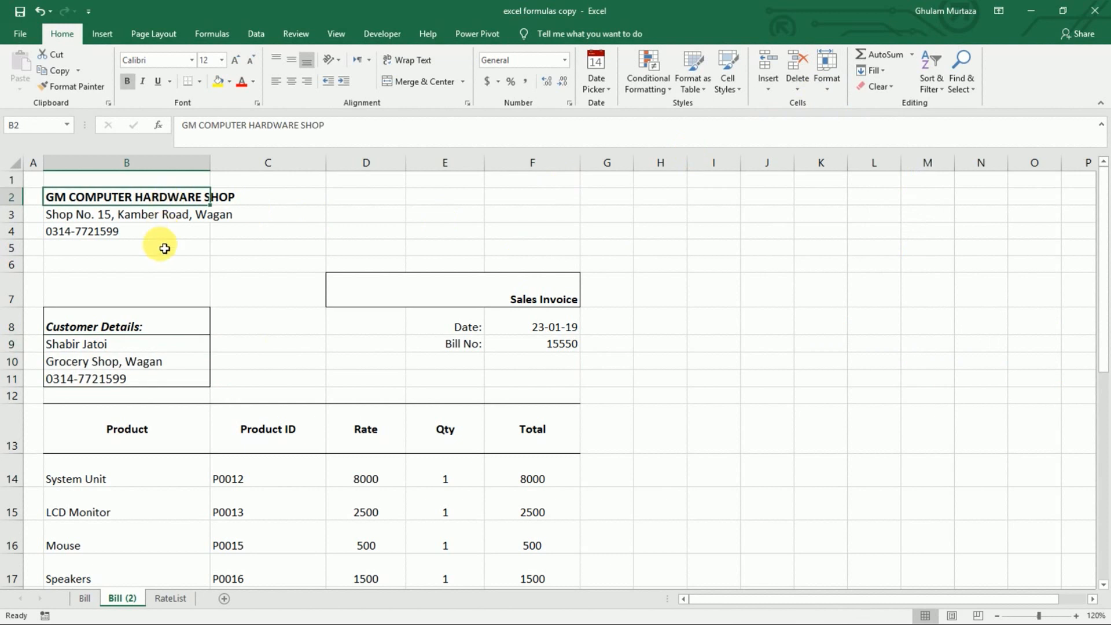
drag(41, 185, 817, 561)
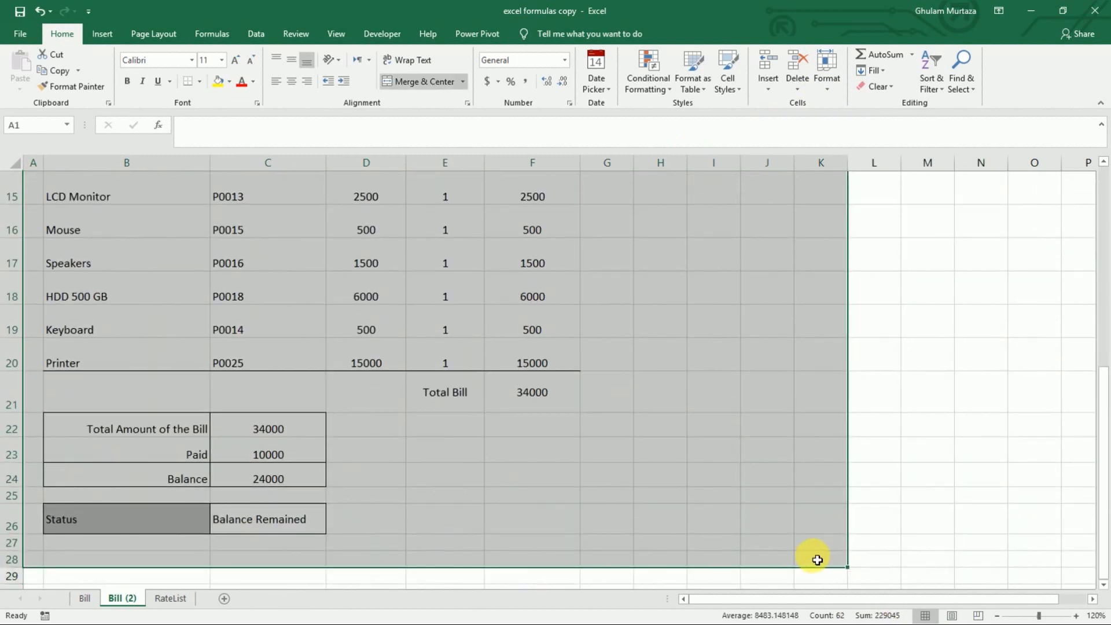
key(ctrl+1)
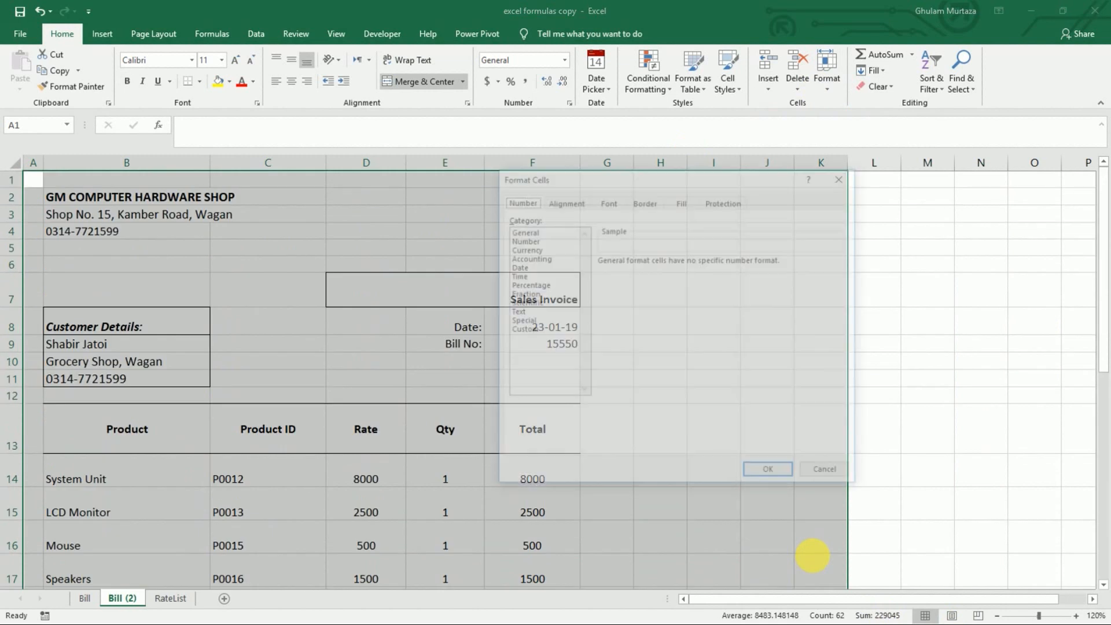
click(697, 207)
click(701, 258)
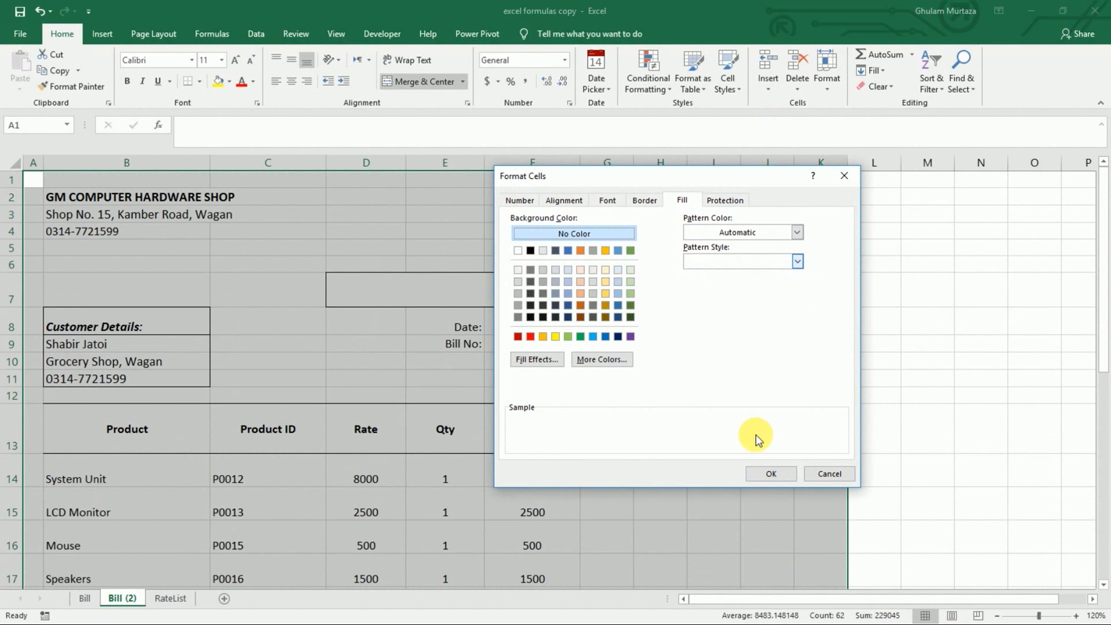
click(768, 475)
click(529, 330)
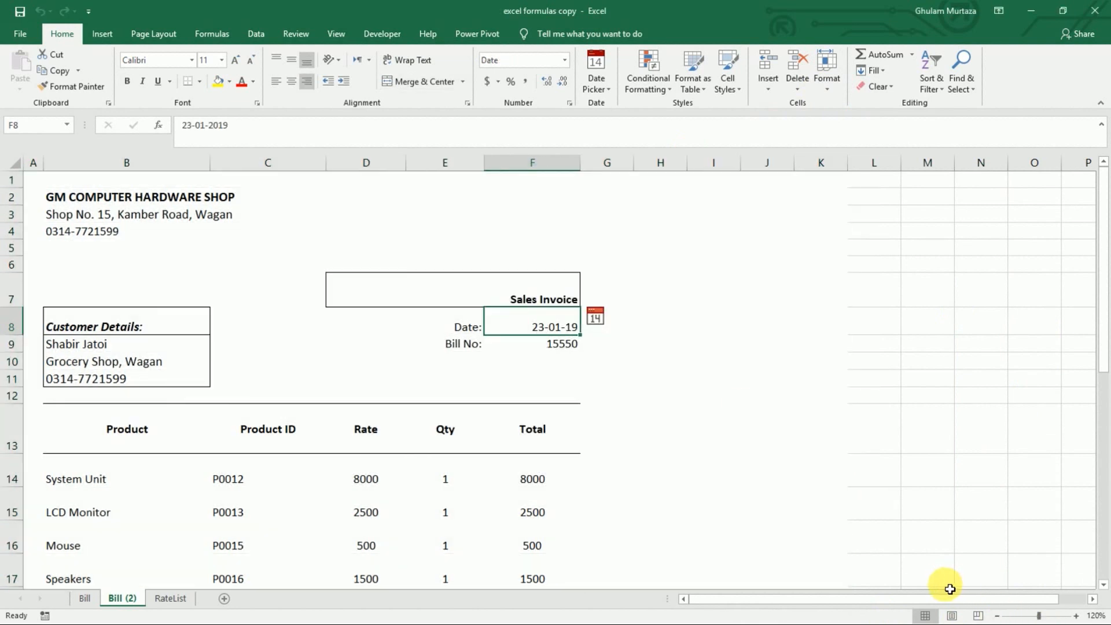
click(627, 472)
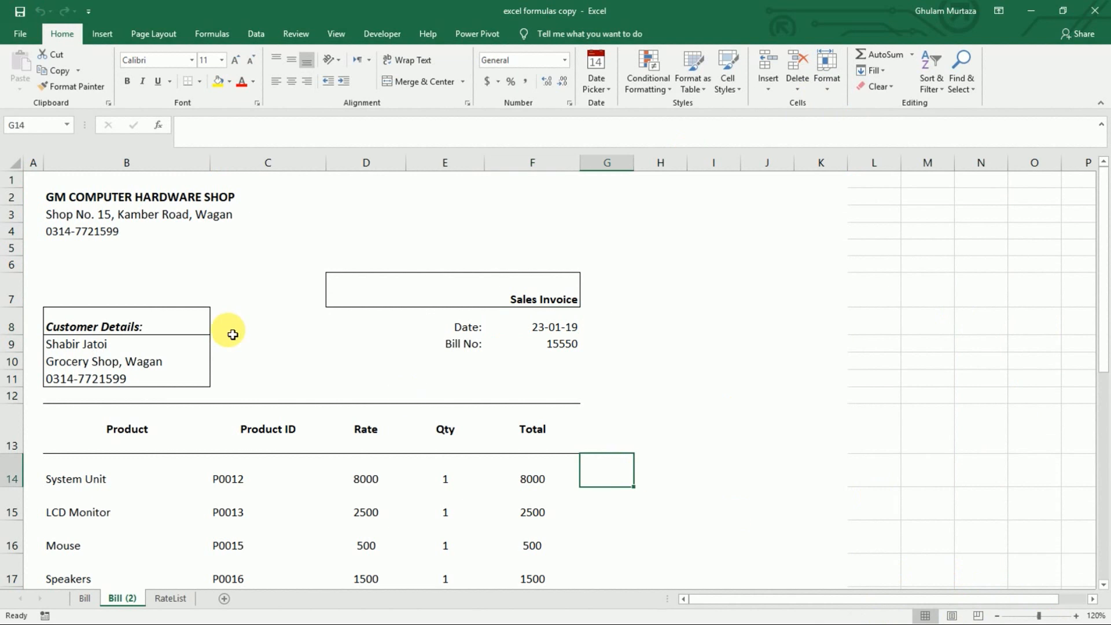
Step: Try overwriting the Product ID formula in C14 with the text "jkkjn", and undo the entry
click(242, 480)
text(jkkjn)
key(Return)
key(ctrl+z)
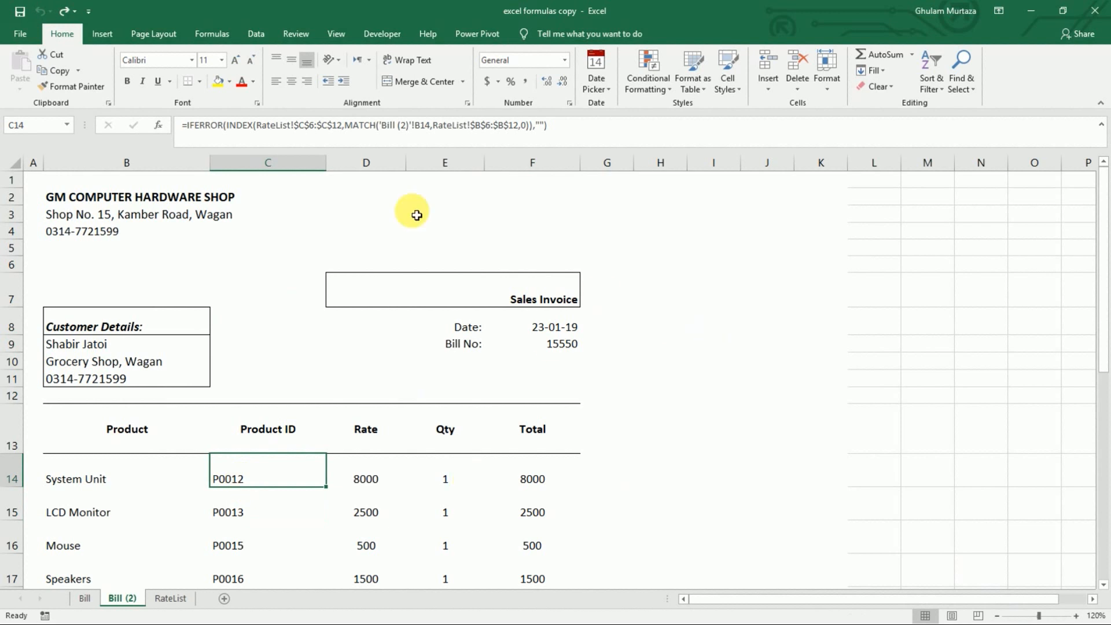
Step: Protect the Bill (2) sheet, allowing only selection of unlocked cells, and enter and confirm the sheet password
click(303, 35)
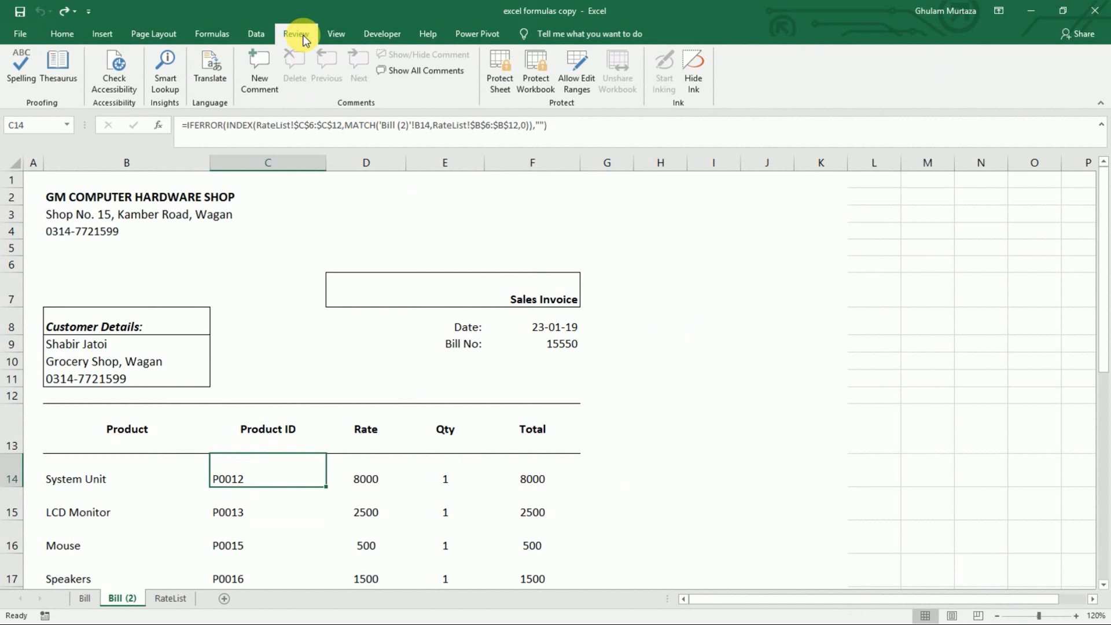
click(498, 84)
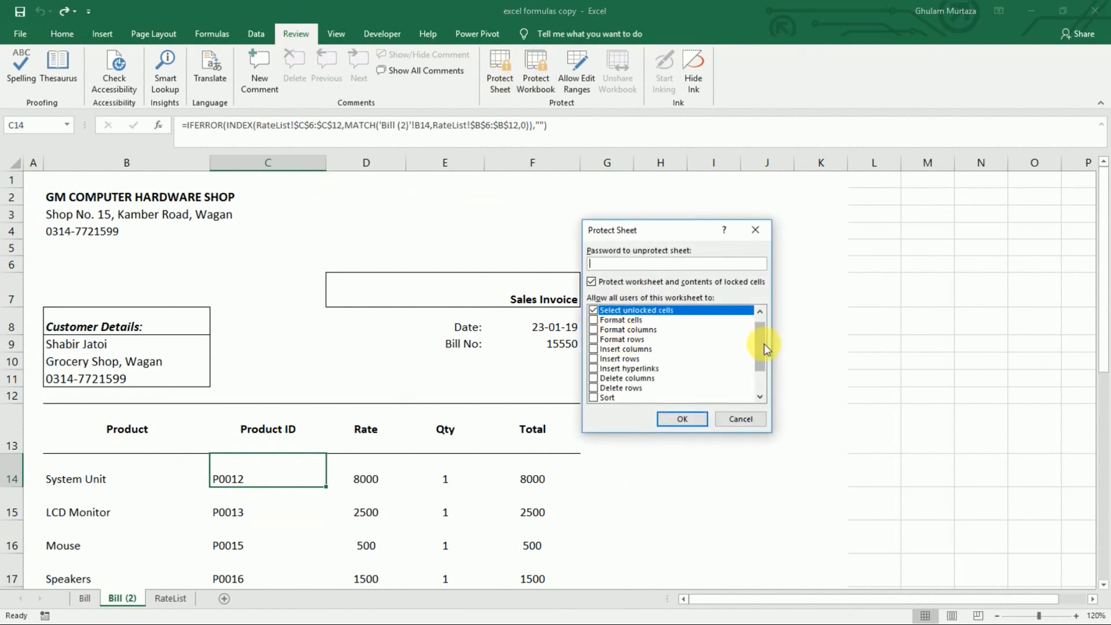
scroll(764, 338, up, 1)
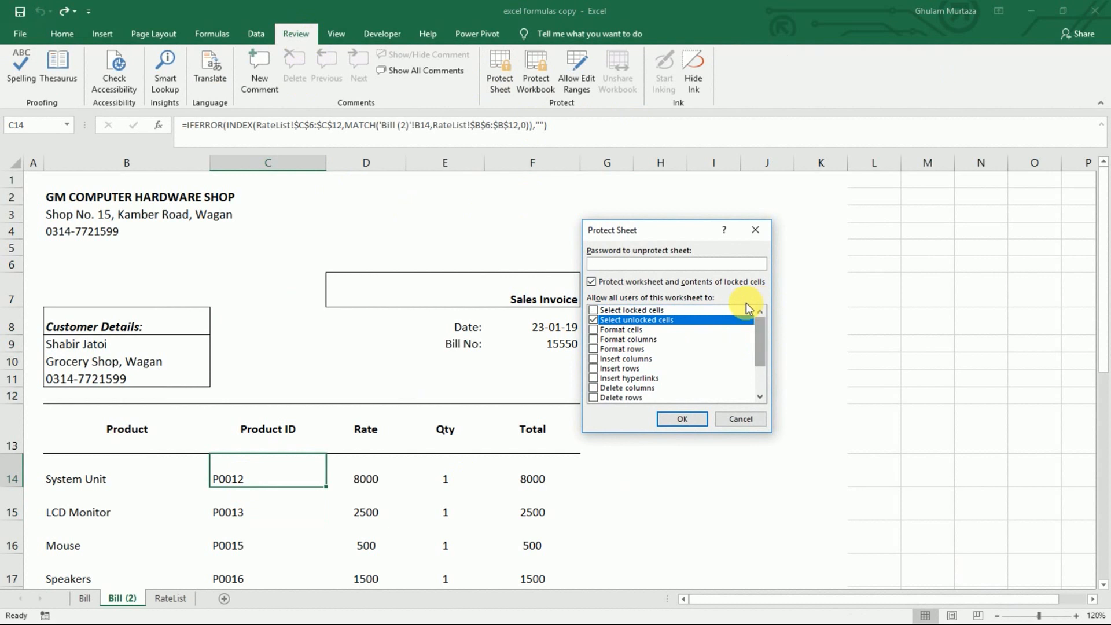
click(594, 310)
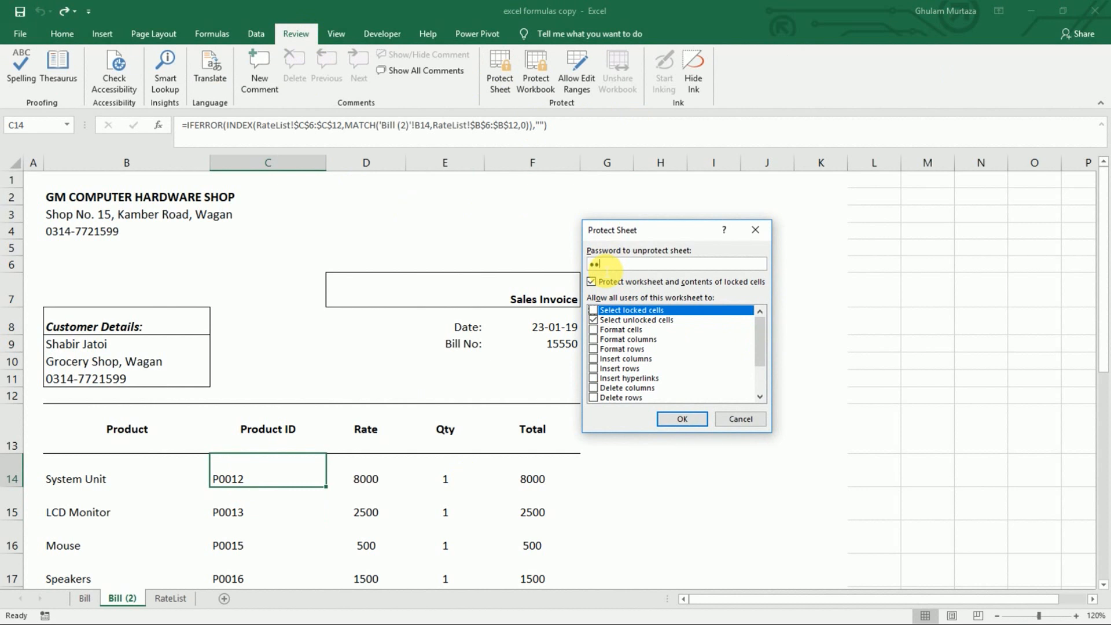
key(Return)
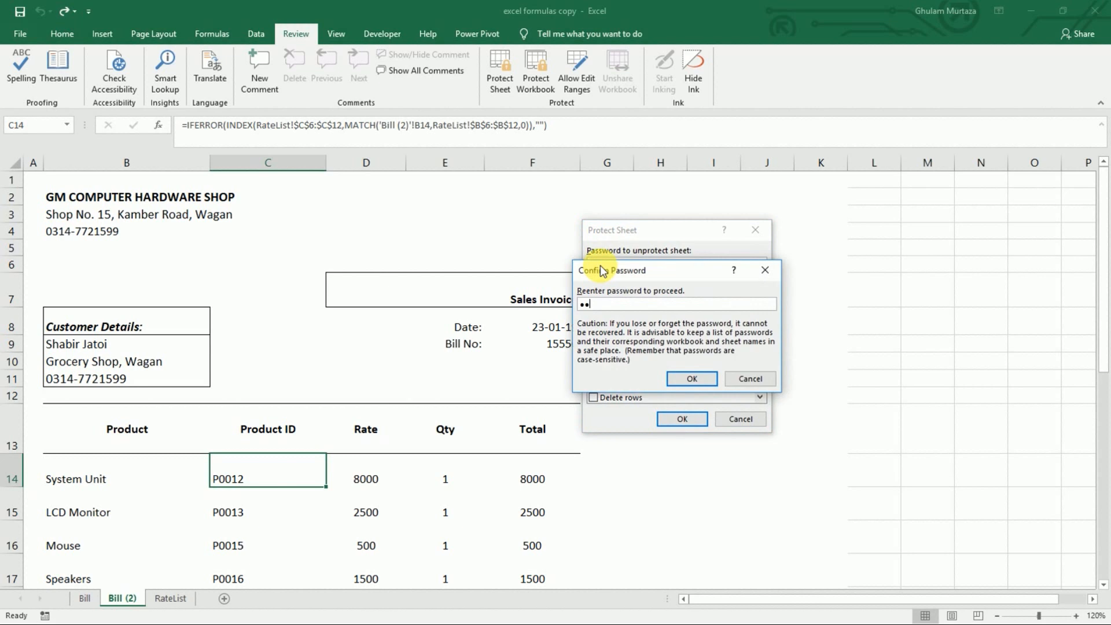
key(Return)
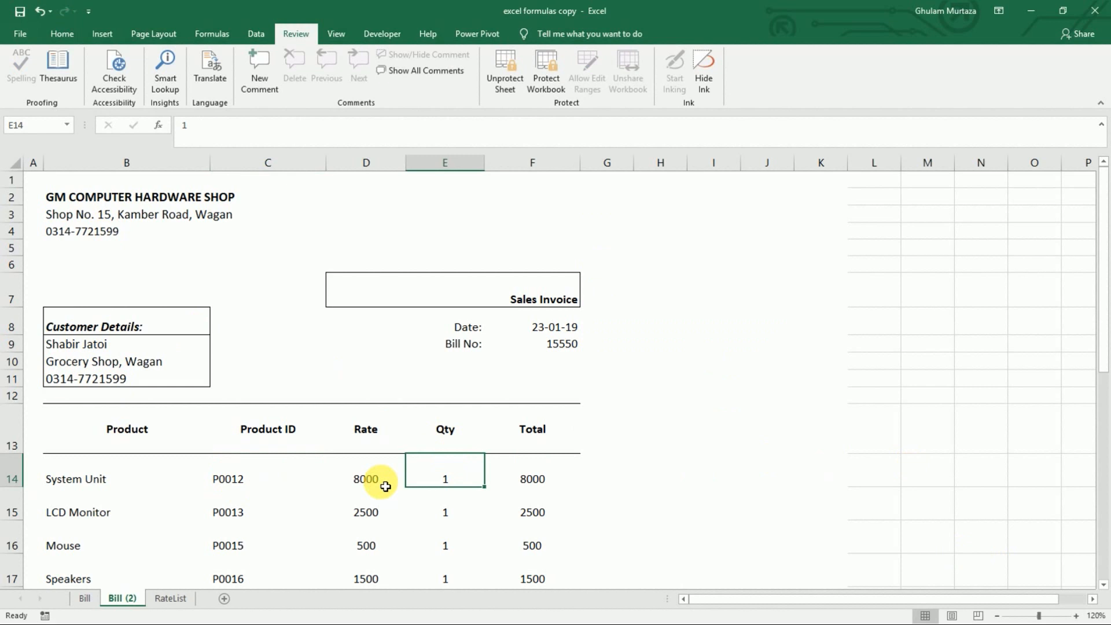
Step: Move through the cells of the protected invoice to check which ones can still be selected
click(99, 478)
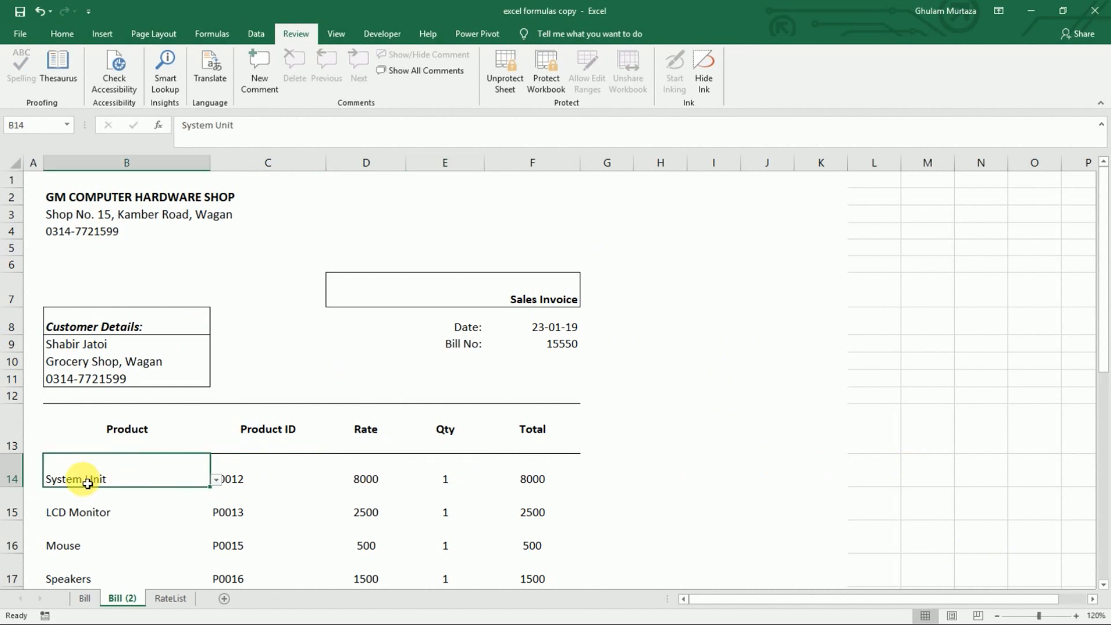
key(Right)
key(Right)
key(Right)
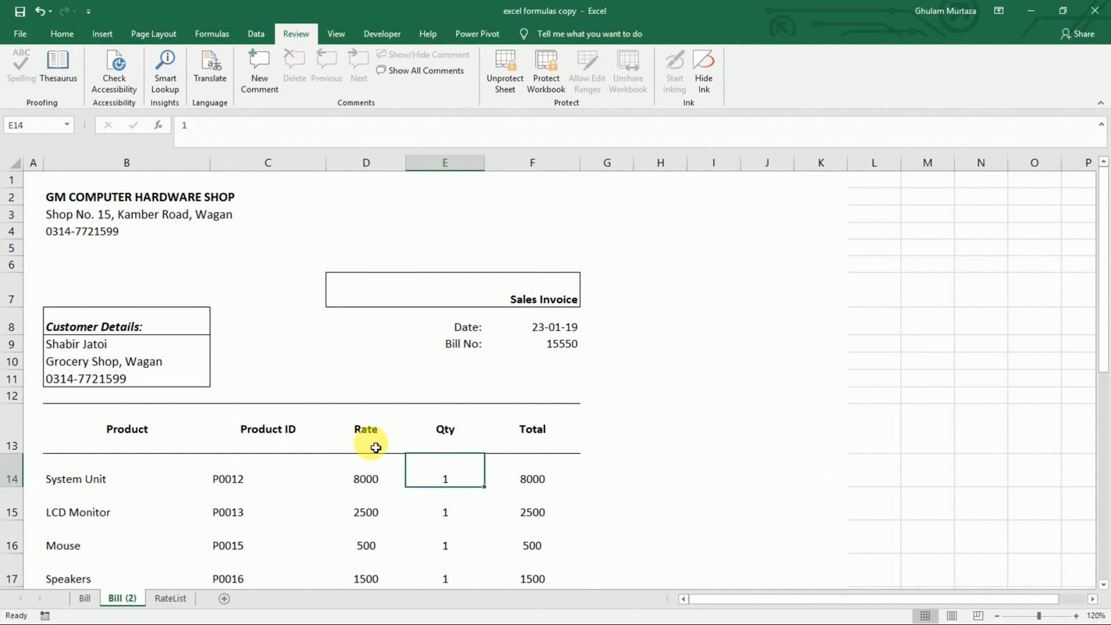
key(Return)
key(Return)
key(Return)
key(Return)
key(Return)
key(Return)
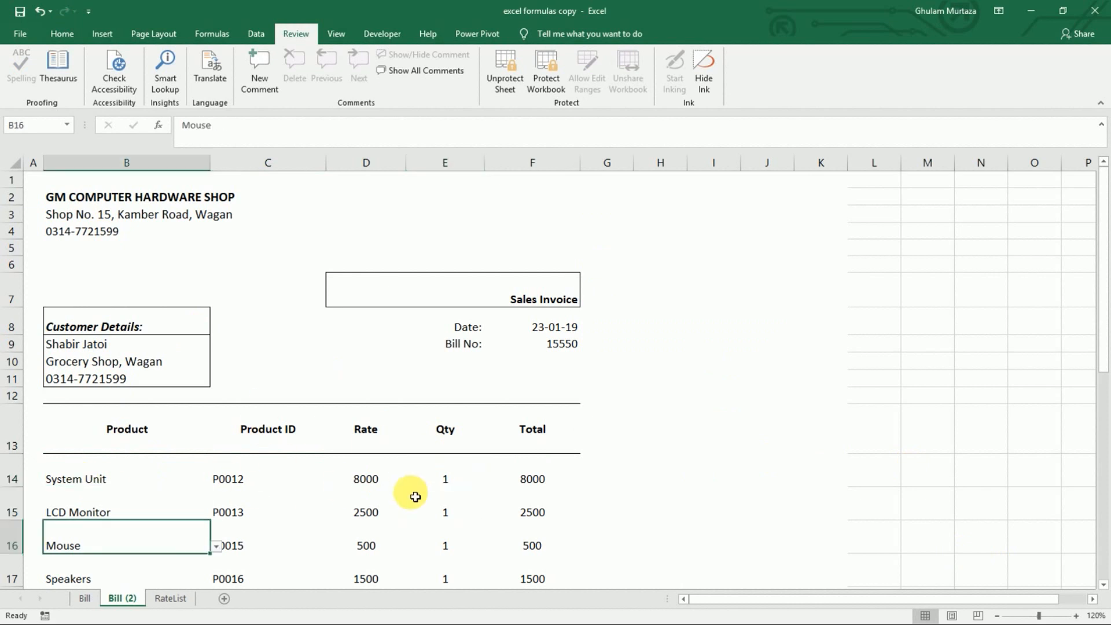
key(Up)
key(Up)
key(Up)
key(Up)
key(Up)
key(Up)
key(Up)
key(Up)
key(Up)
key(Up)
key(Up)
key(Return)
key(Return)
key(Return)
key(Return)
key(Return)
key(Return)
key(Return)
key(Return)
key(Return)
key(Return)
key(Return)
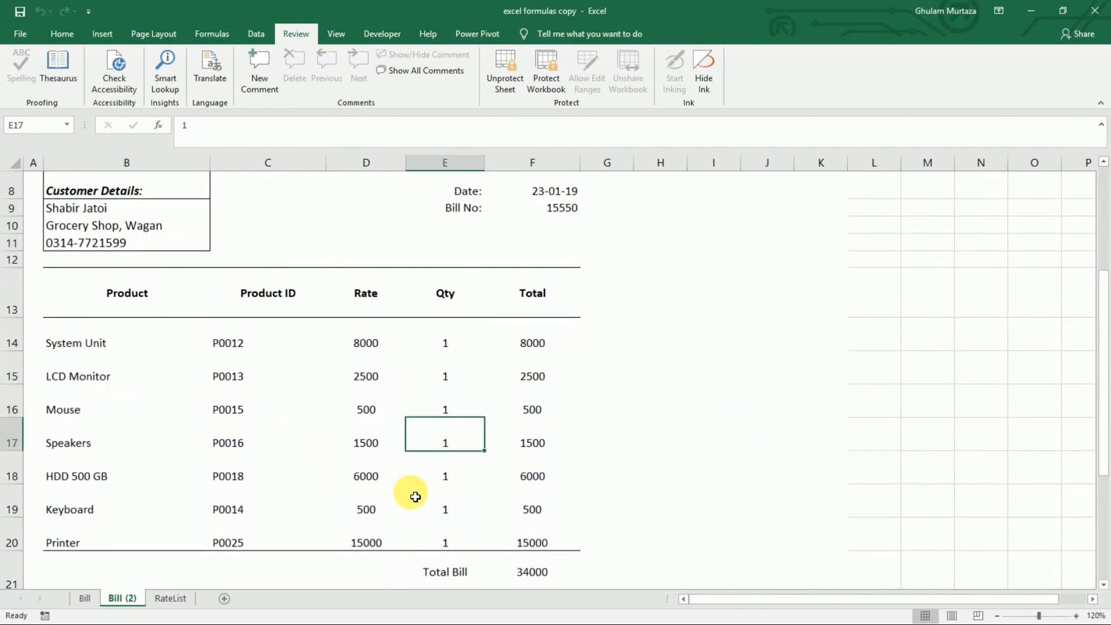
Step: Set the Paid amount in C23 to 34000 and check the resulting balance and status
key(Right)
key(Right)
key(Right)
key(Down)
key(Down)
key(Down)
key(Left)
key(Left)
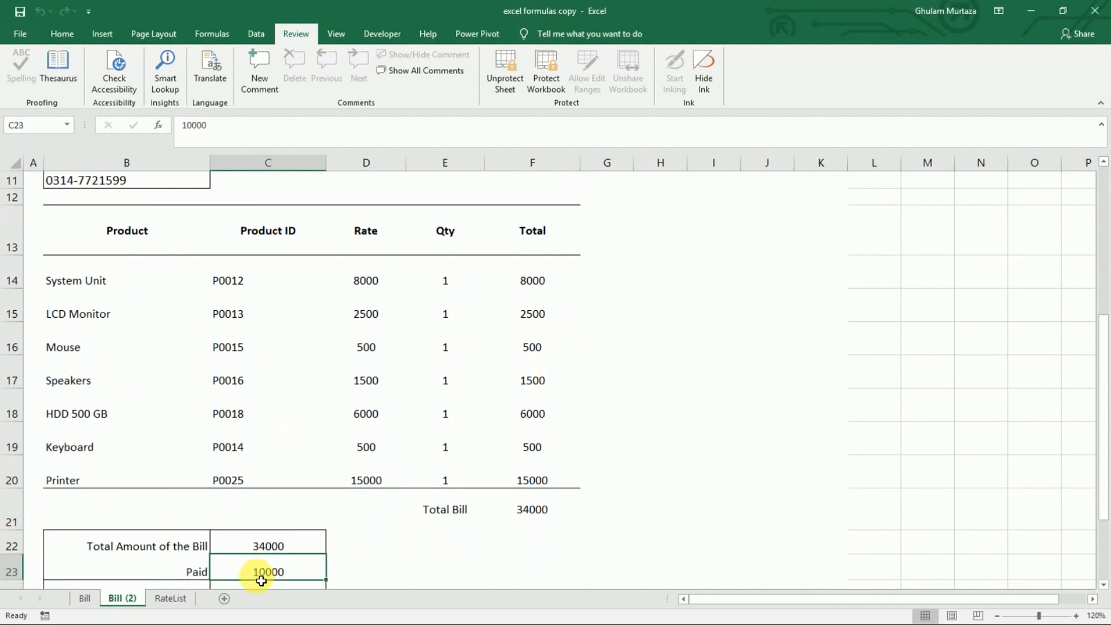
text(34)
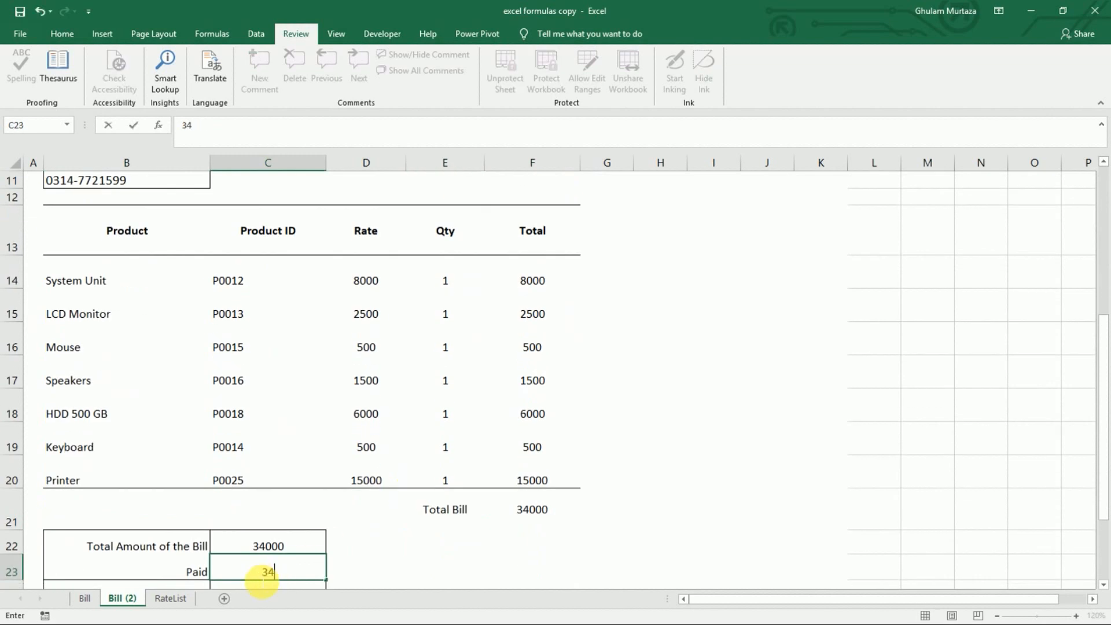
key(Return)
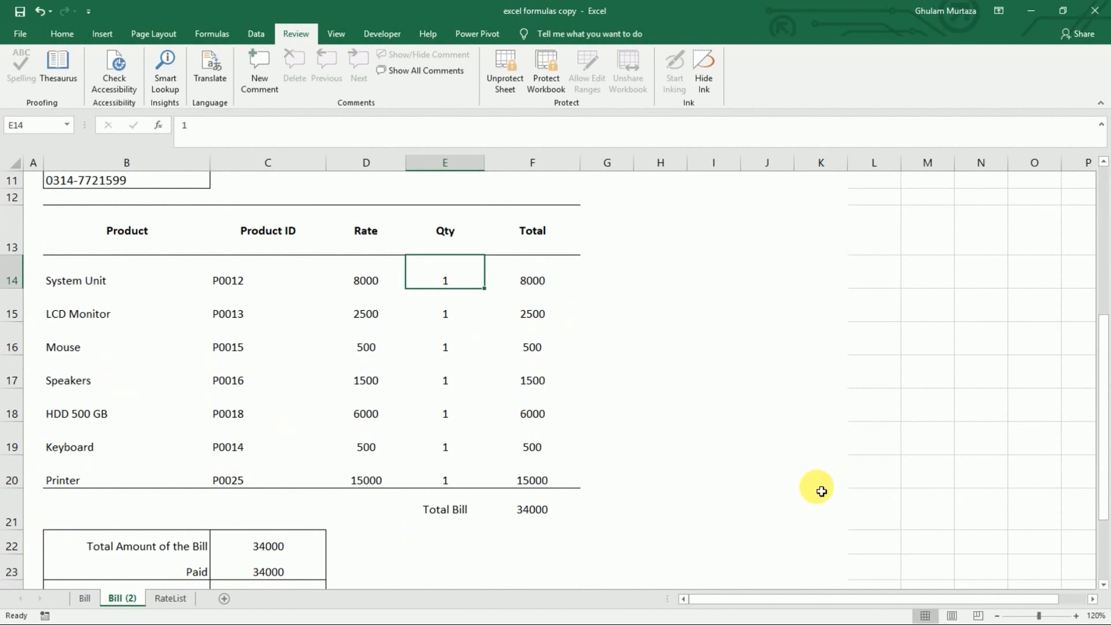
drag(1105, 473, 1107, 539)
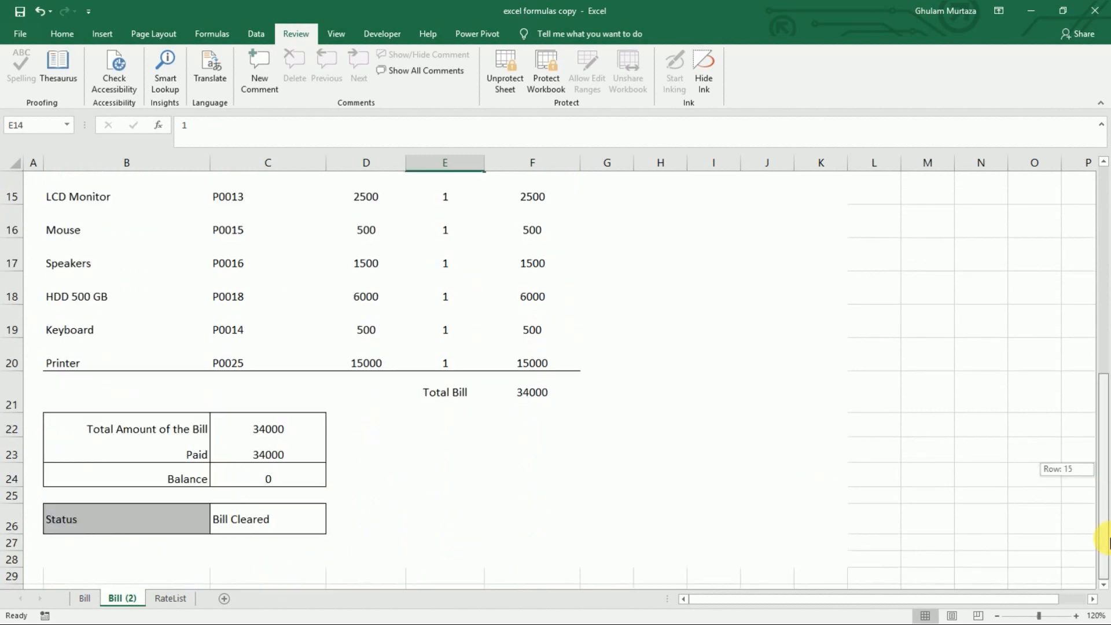
Step: Clear the product entries in B17:B20 and the quantities in E17:E20
drag(1099, 425, 1099, 315)
drag(80, 481, 81, 512)
scroll(243, 579, down, 2)
drag(177, 530, 131, 500)
key(Delete)
drag(458, 428, 452, 519)
key(Delete)
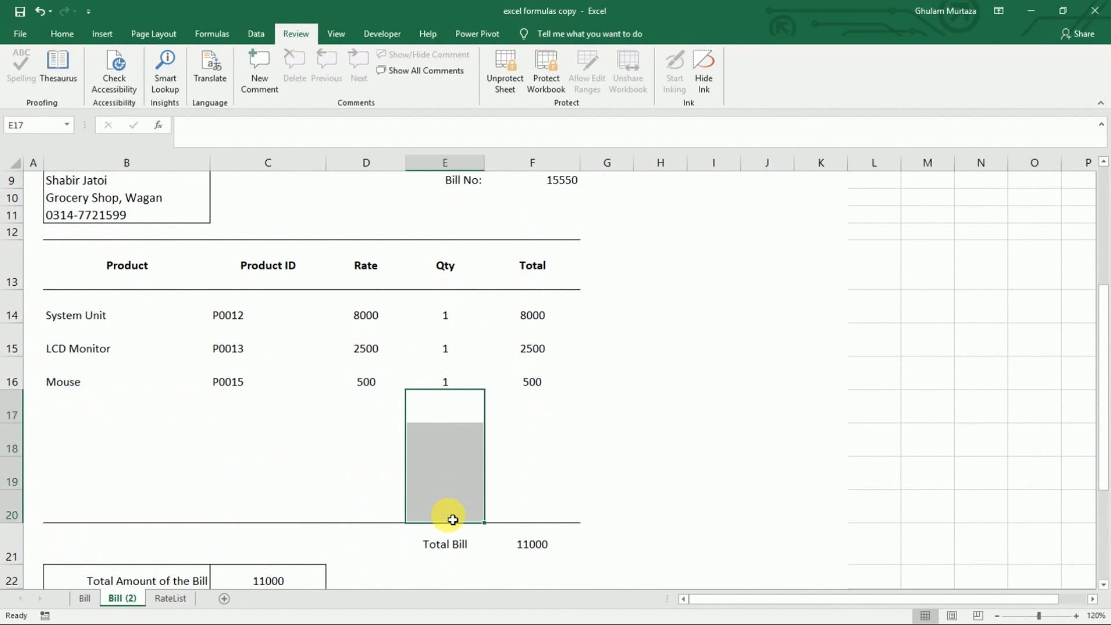
Step: Review the product rates on RateList and return to Bill (2) to look over the customer details block
click(181, 596)
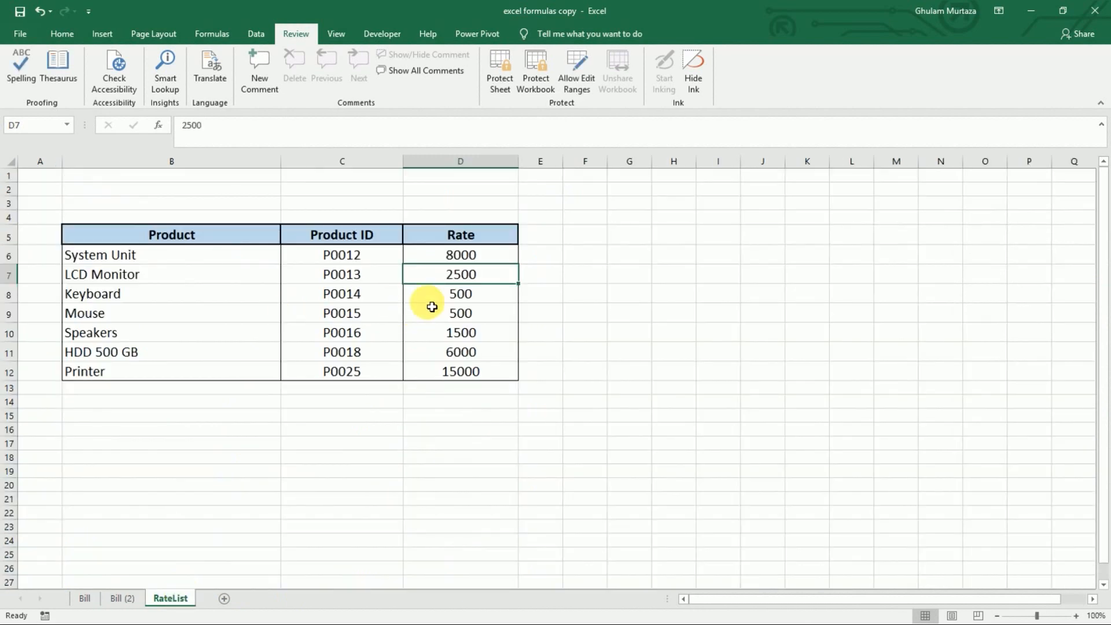
click(122, 597)
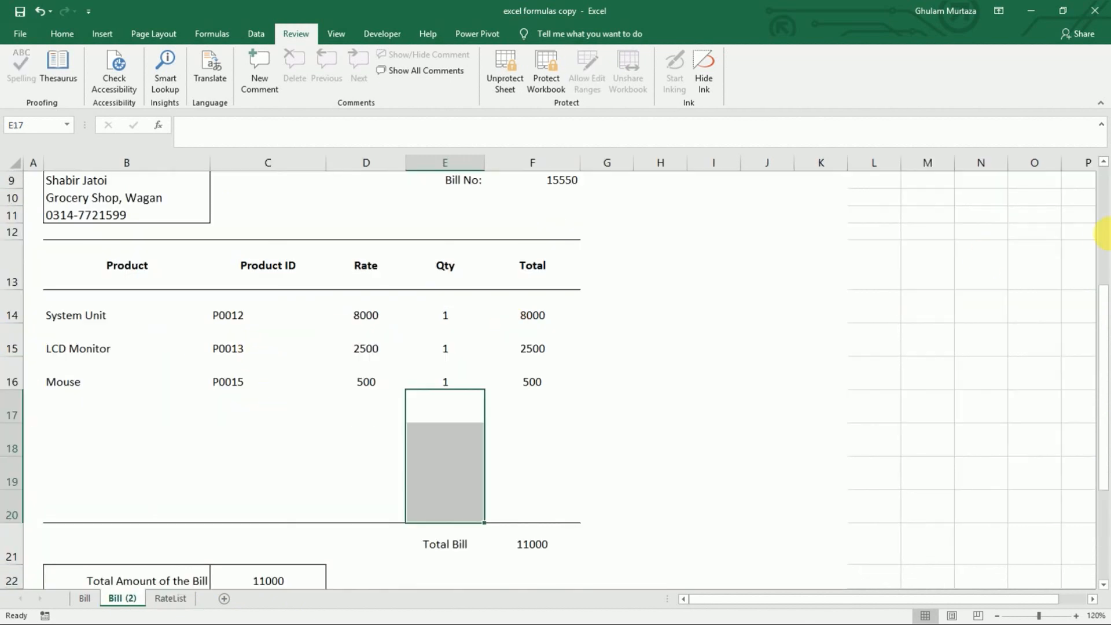
drag(1105, 239, 1105, 184)
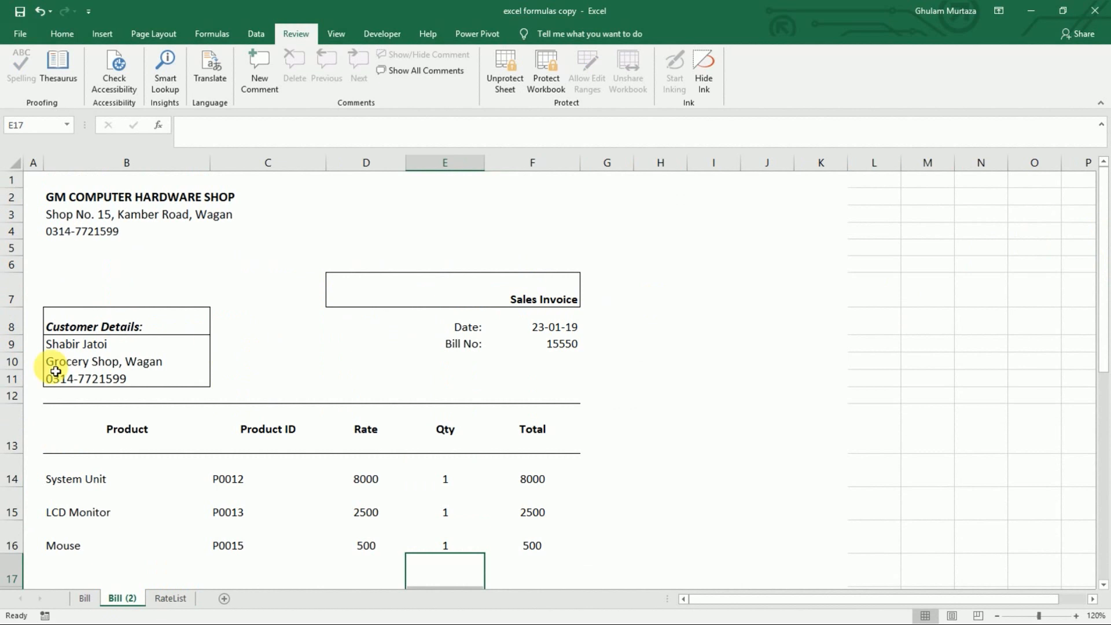
click(83, 350)
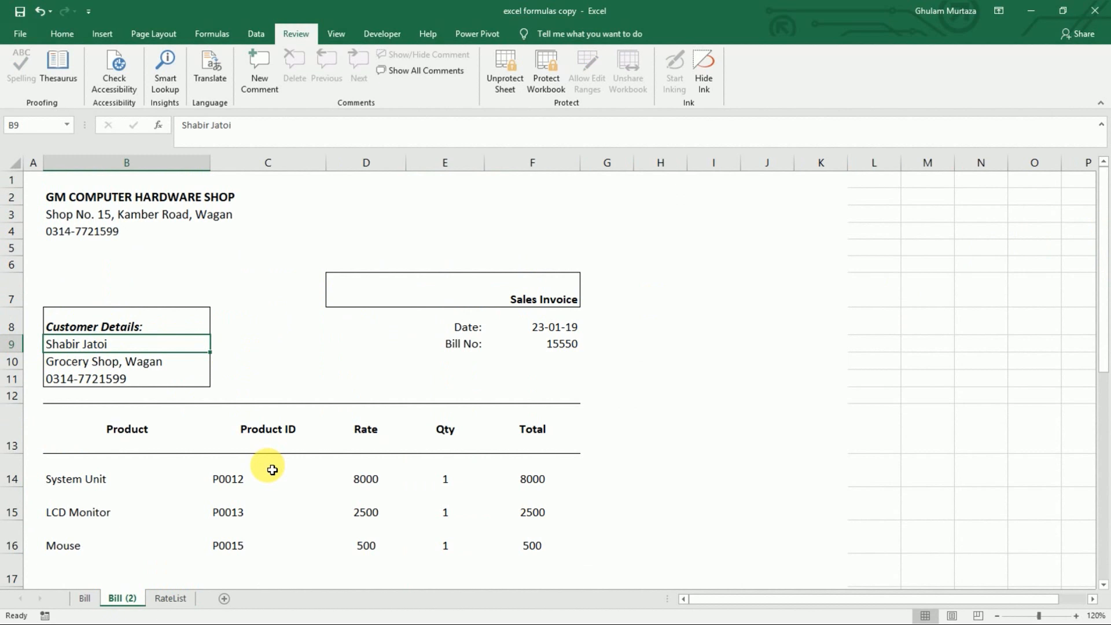
Step: Switch to the excel formulas workbook and select the Student ID cell E8 on the Fee Payment (2) sheet
key(alt+Tab)
key(alt+Tab)
key(alt+Tab)
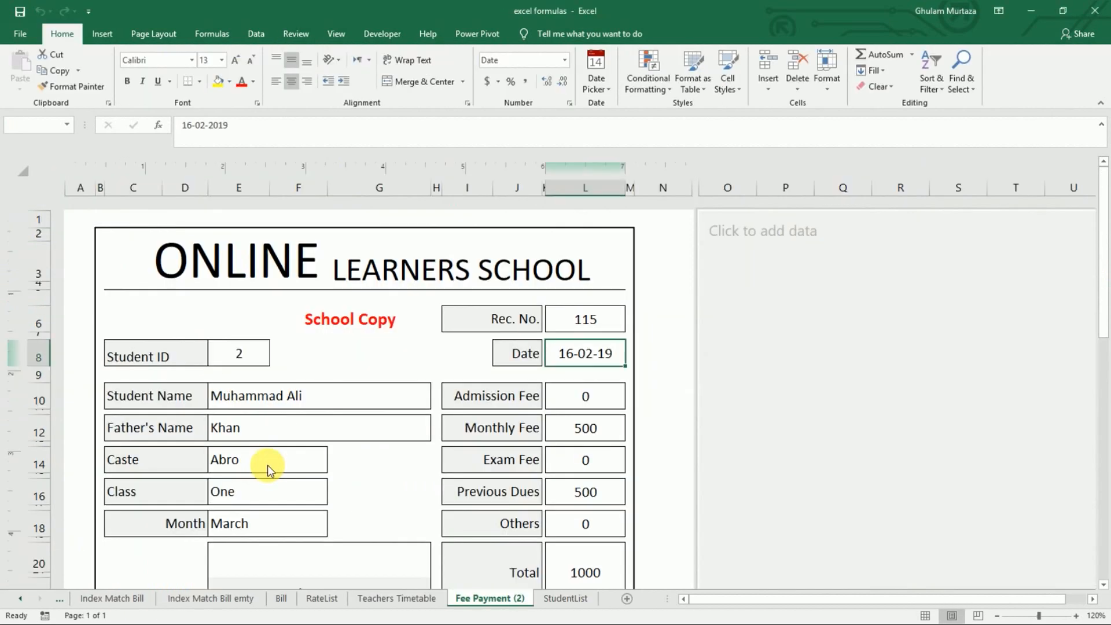
click(343, 349)
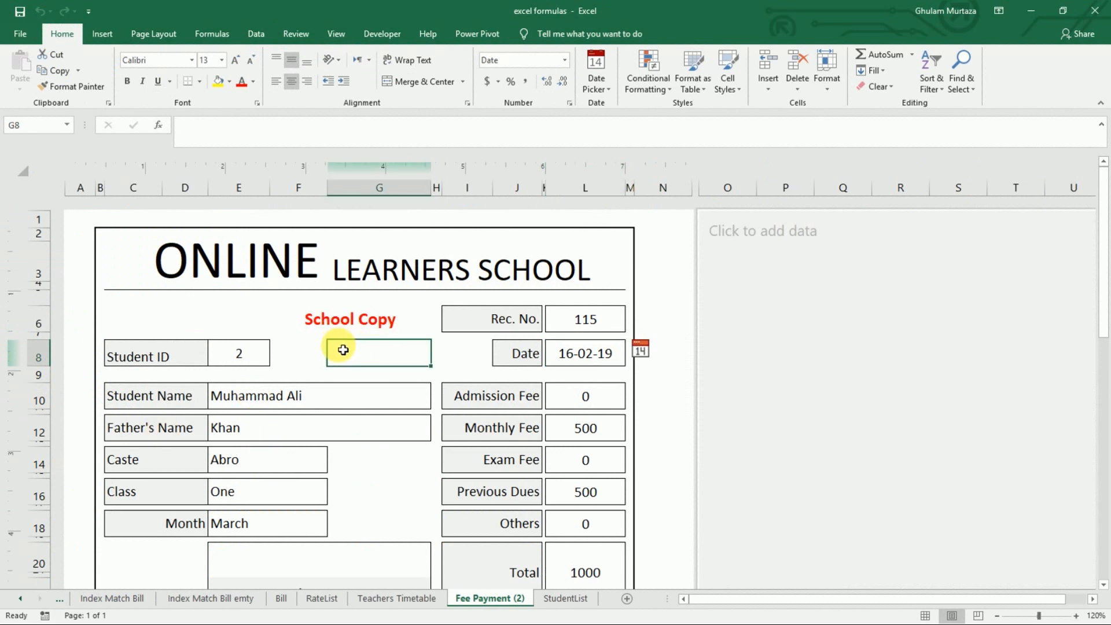
click(287, 375)
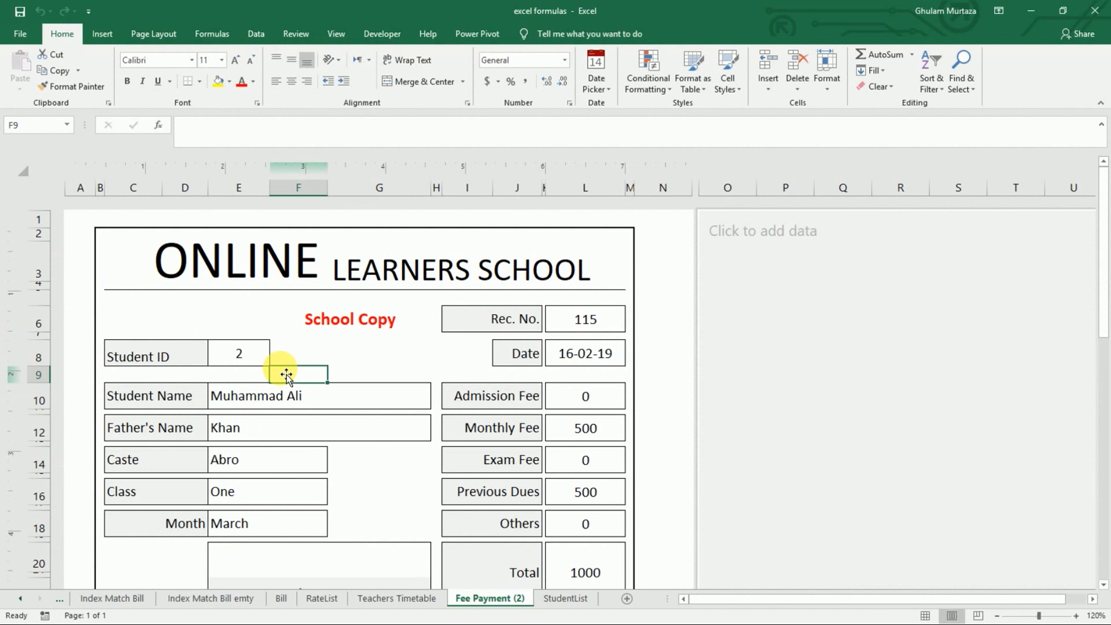
click(259, 354)
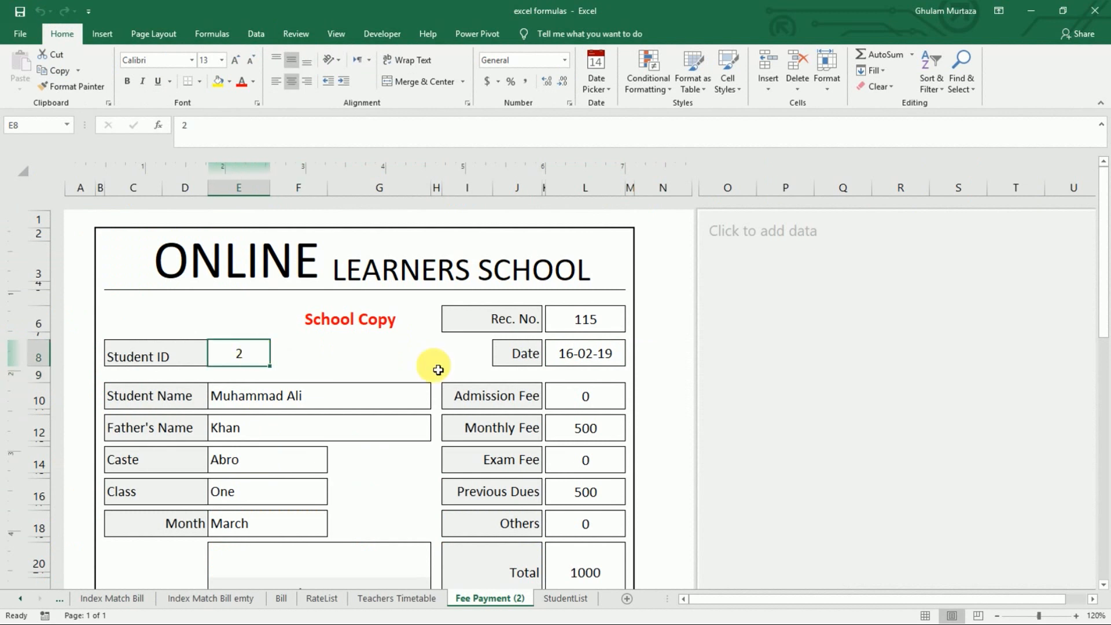
Step: Examine the page layout of the Fee Payment (2) sheet with its School Copy and Student Copy receipts
click(996, 615)
click(997, 615)
click(997, 615)
click(996, 615)
click(997, 615)
click(997, 615)
click(997, 615)
click(997, 615)
click(997, 615)
scroll(184, 404, down, 1)
click(173, 394)
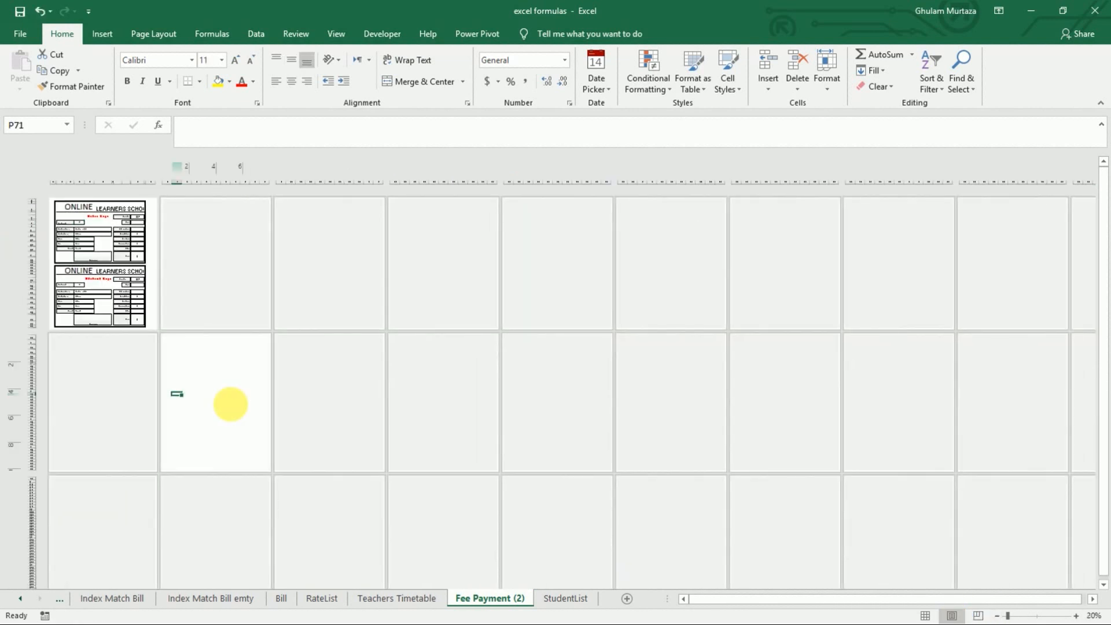
scroll(234, 407, up, 2)
scroll(237, 409, up, 3)
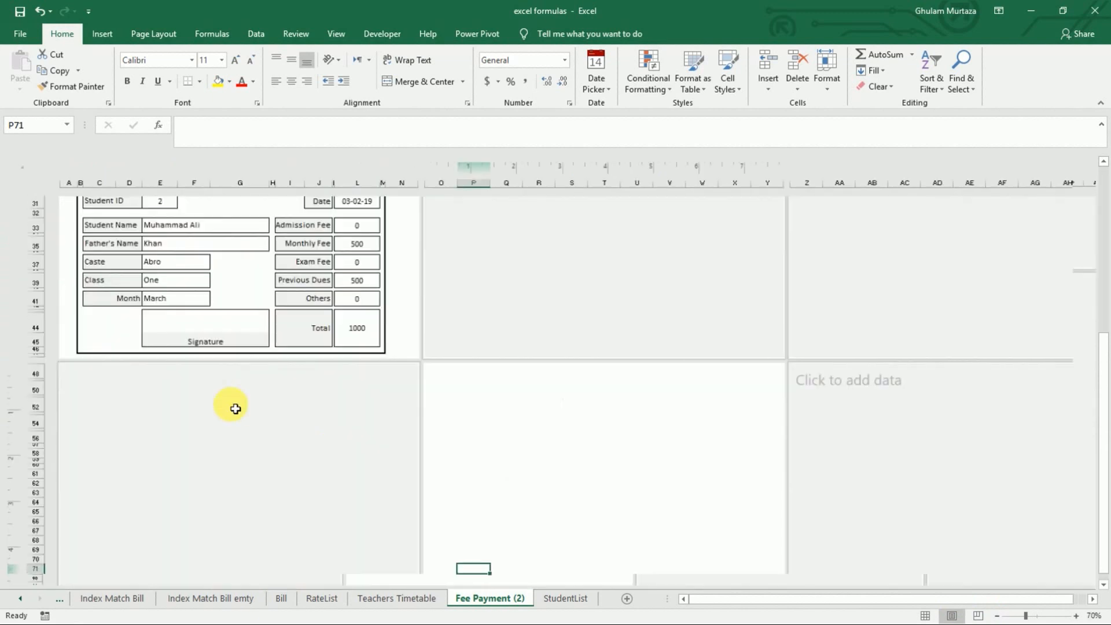
key(Up)
key(Up)
key(Up)
key(Up)
key(Up)
key(Up)
key(Up)
key(Up)
key(Up)
key(Up)
key(Up)
key(Up)
key(Up)
key(Up)
key(Up)
key(Up)
key(Up)
key(Up)
key(Up)
key(Up)
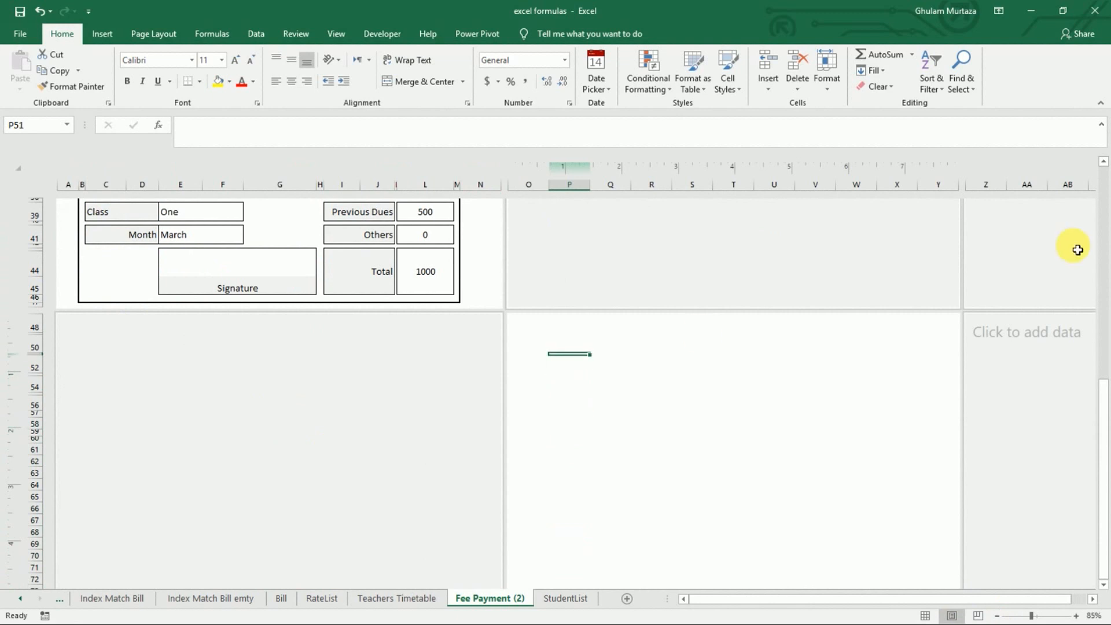
click(1106, 175)
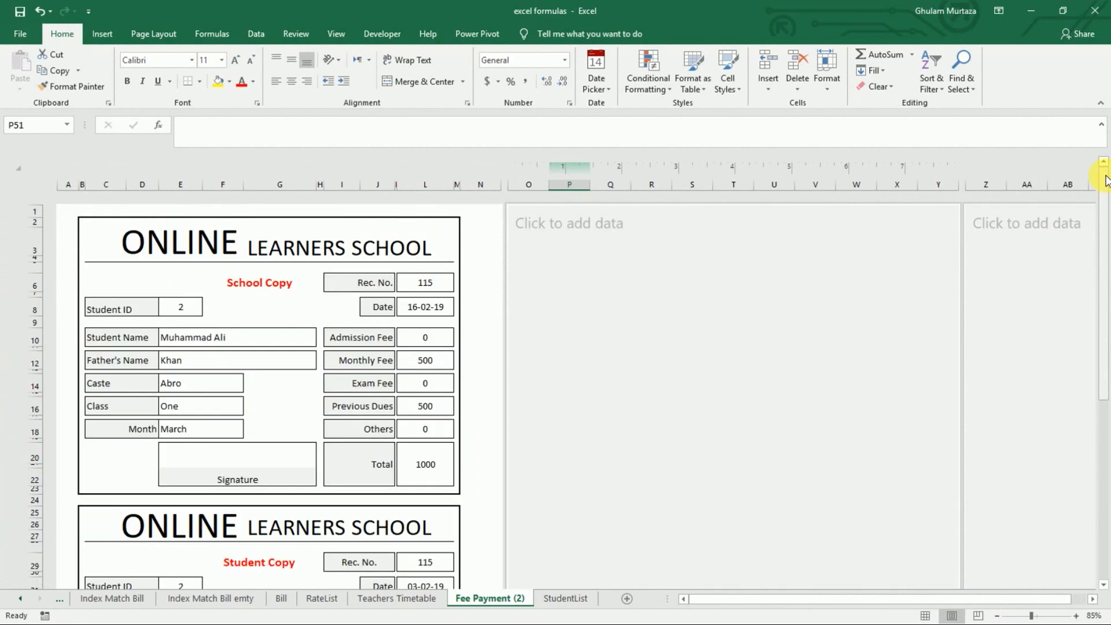
Step: Set the Student ID in E8 of the School Copy receipt to 1
click(172, 312)
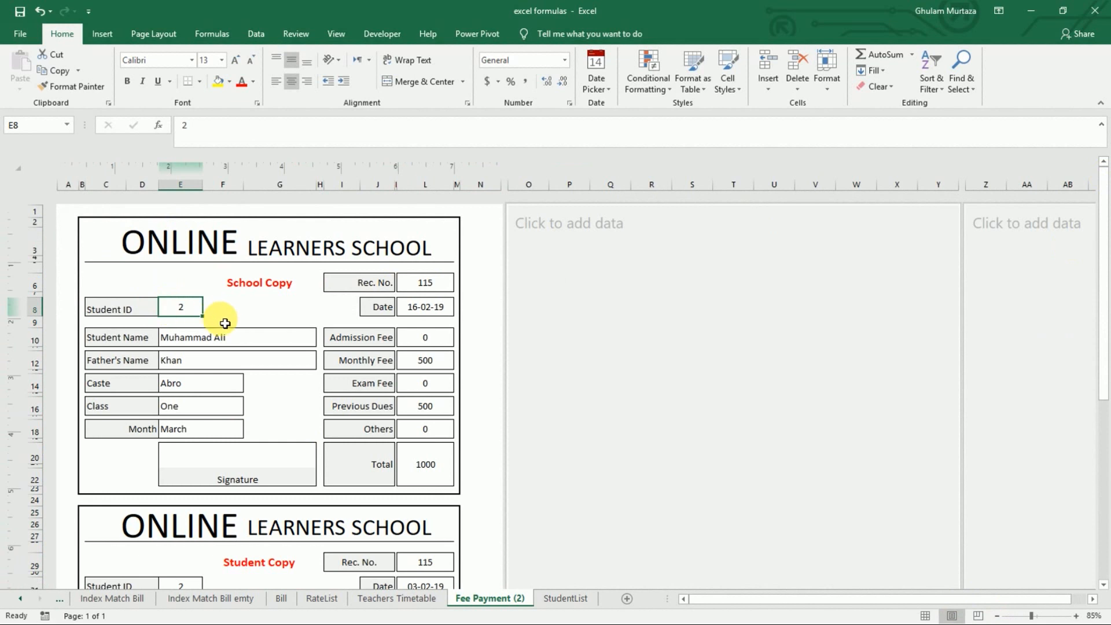
text(1)
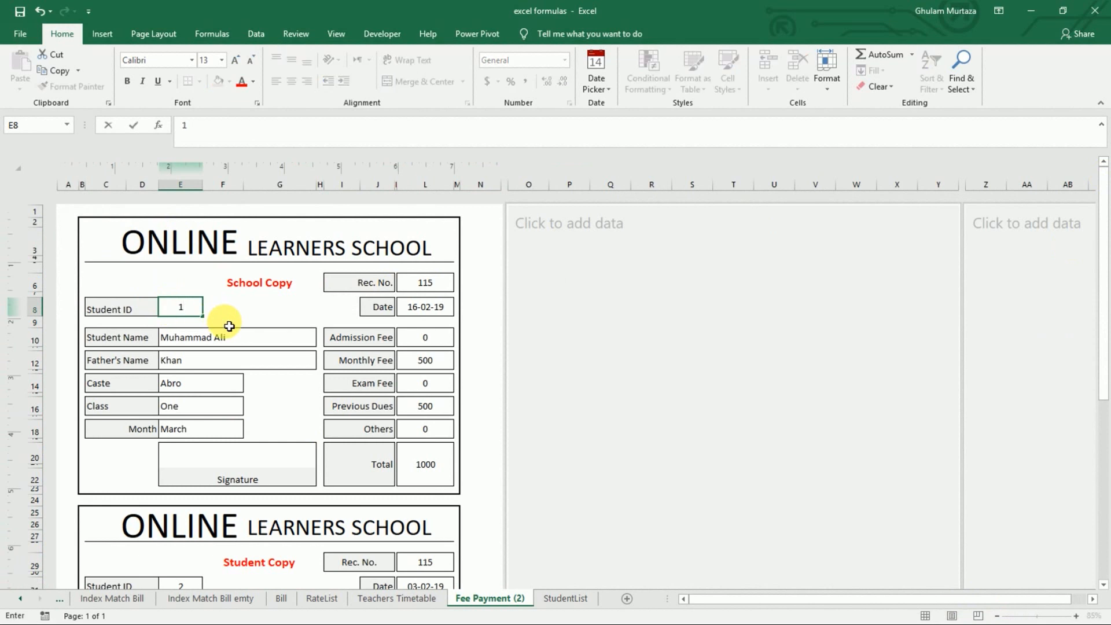
key(Return)
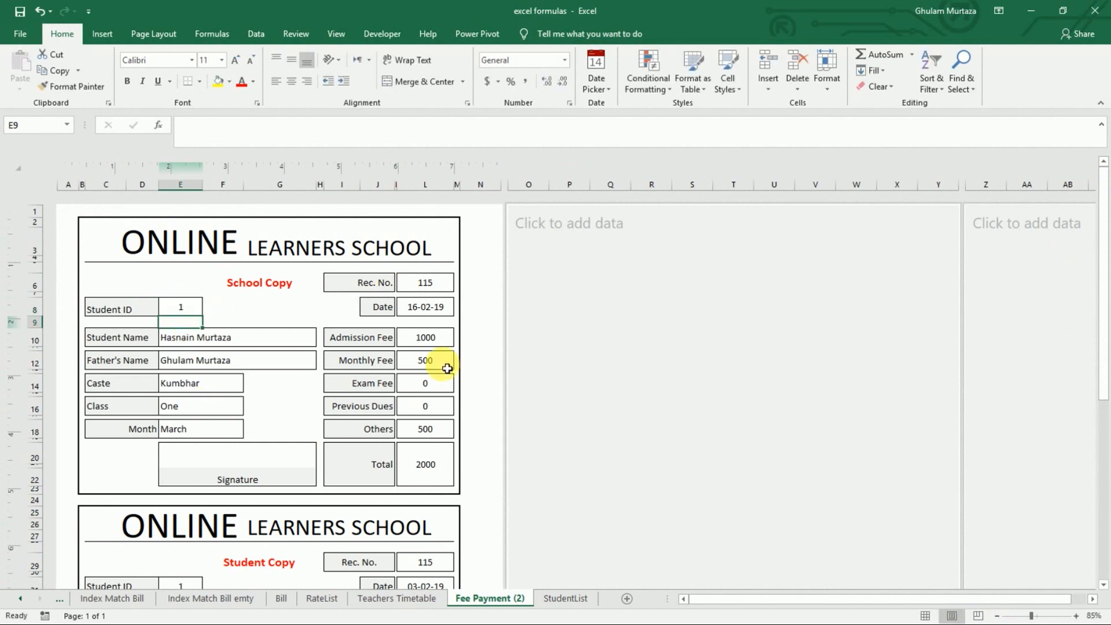
Step: Set the School Copy's receipt number in L6 to 150 and check the matching Student Copy
click(422, 283)
text(150)
key(Return)
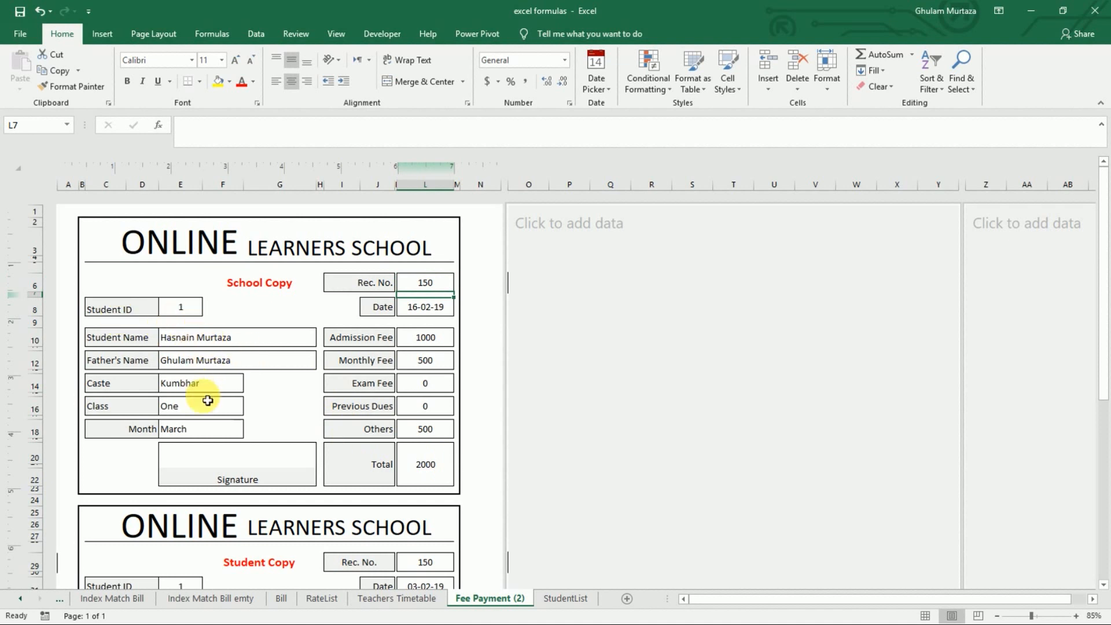
drag(1100, 396, 1106, 484)
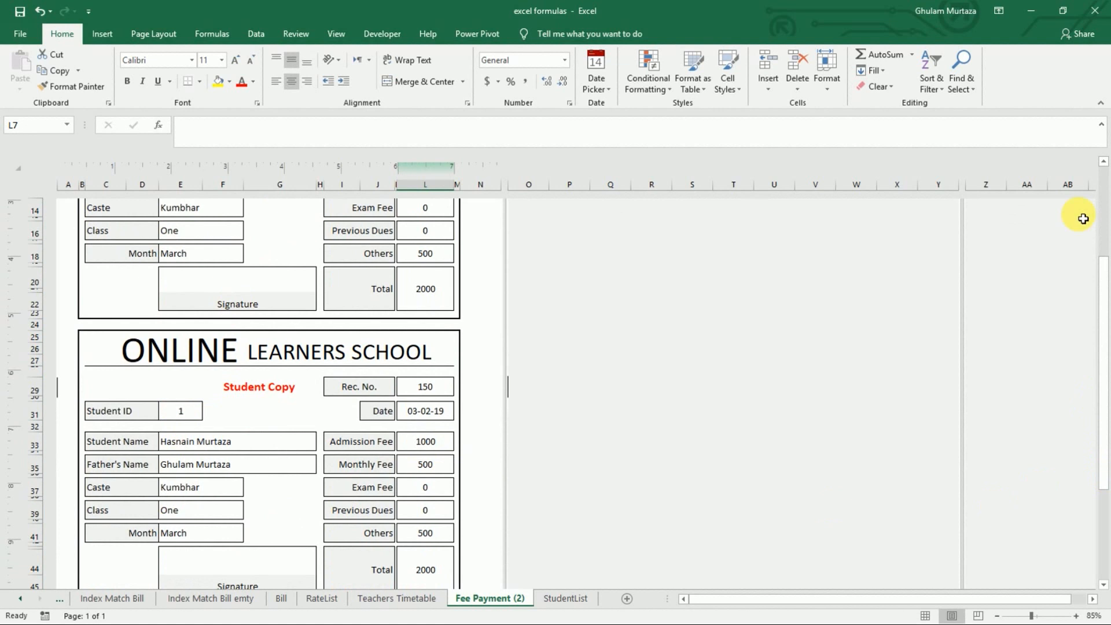
Step: Set the Student ID in E8 to 6 and check the details filled into the Student Copy
scroll(1098, 219, up, 5)
click(174, 311)
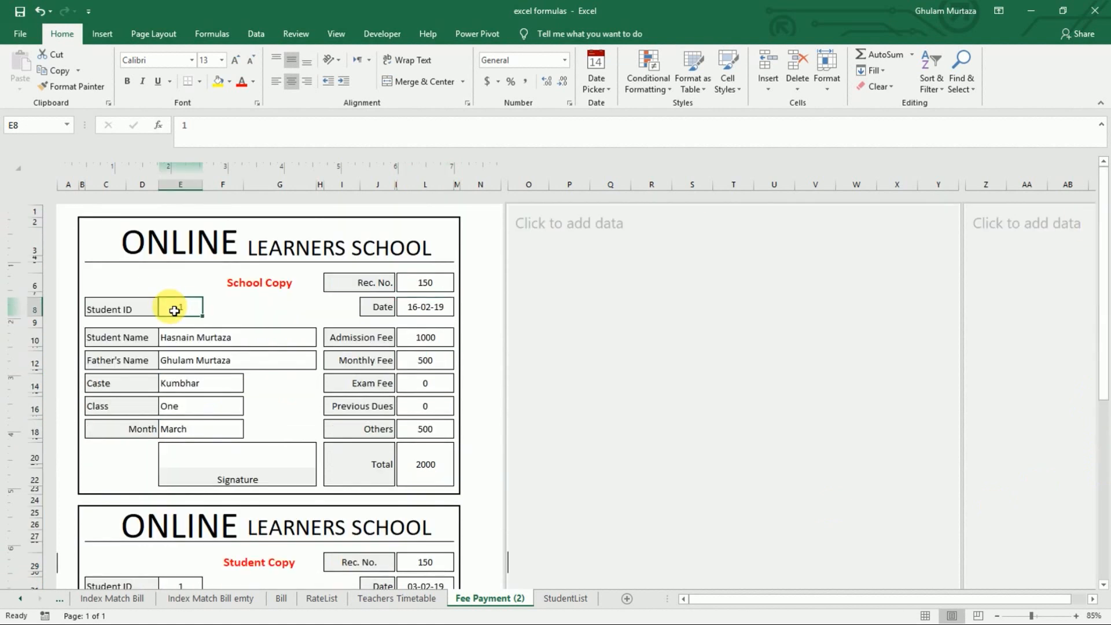
text(6)
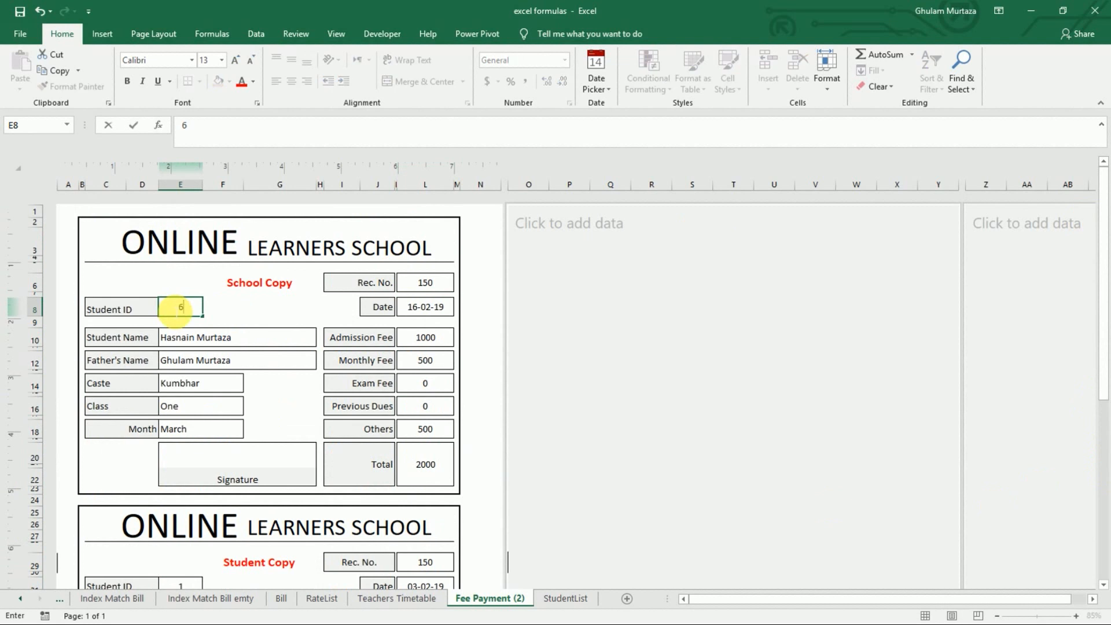
key(Return)
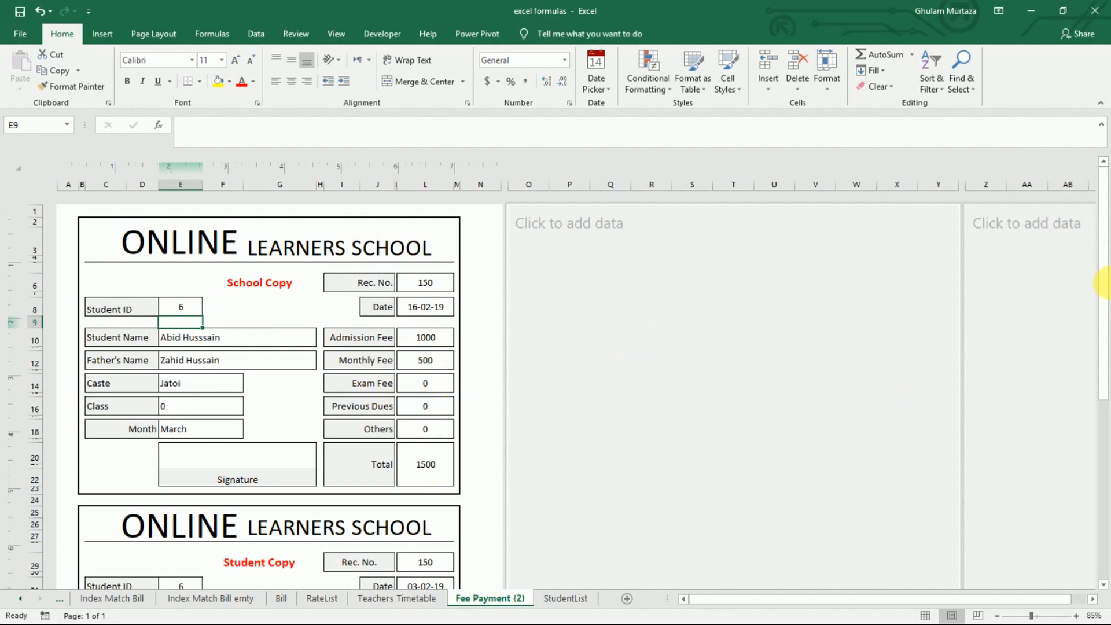
drag(1103, 309, 1108, 391)
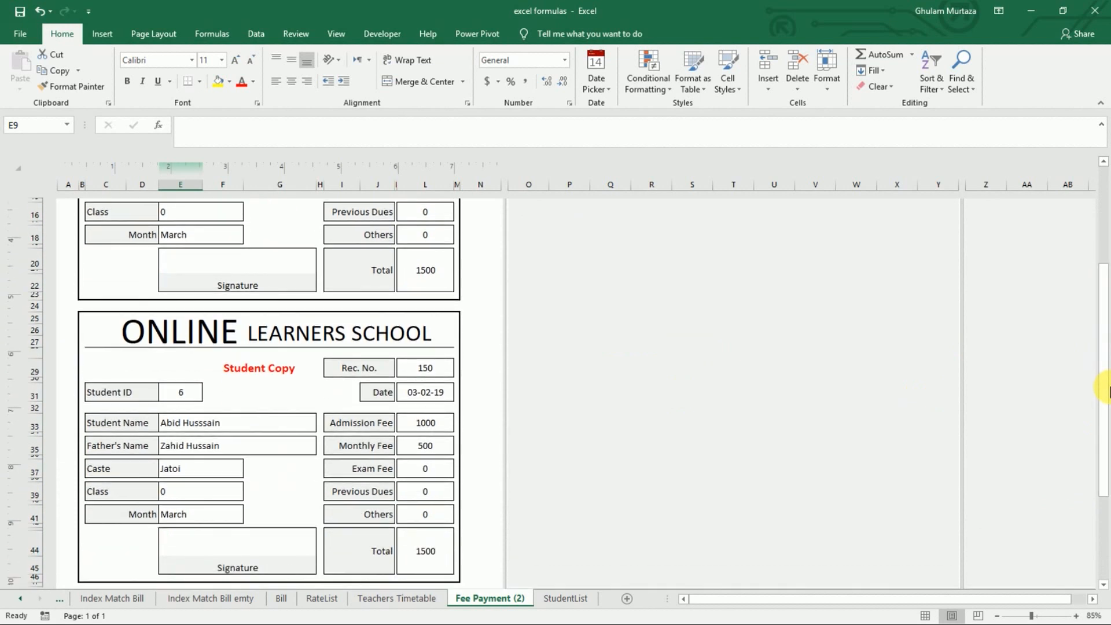